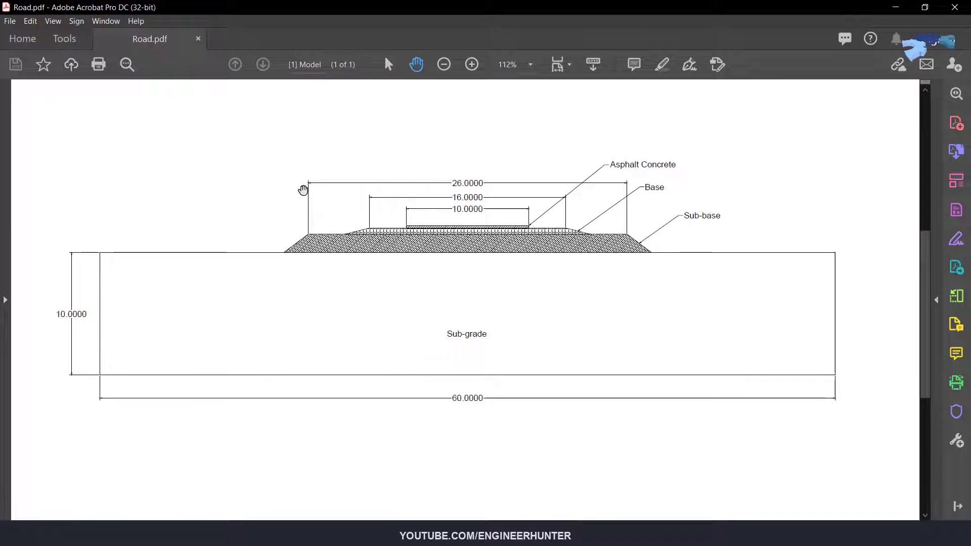
# Pan the Road.pdf cross-section to study the asphalt, base, sub-base and sub-grade layer dimensions
pyautogui.moveTo(303, 191); pyautogui.dragTo(401, 201)
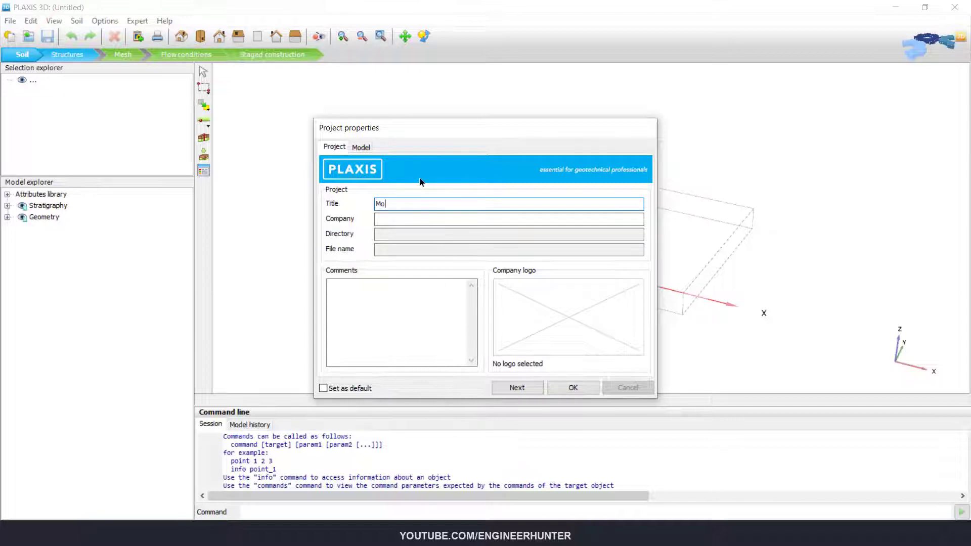
# Title the project 'Moving Load on Asphalt Road' and set the contour xmin to -30
pyautogui.write('d on Asphal')
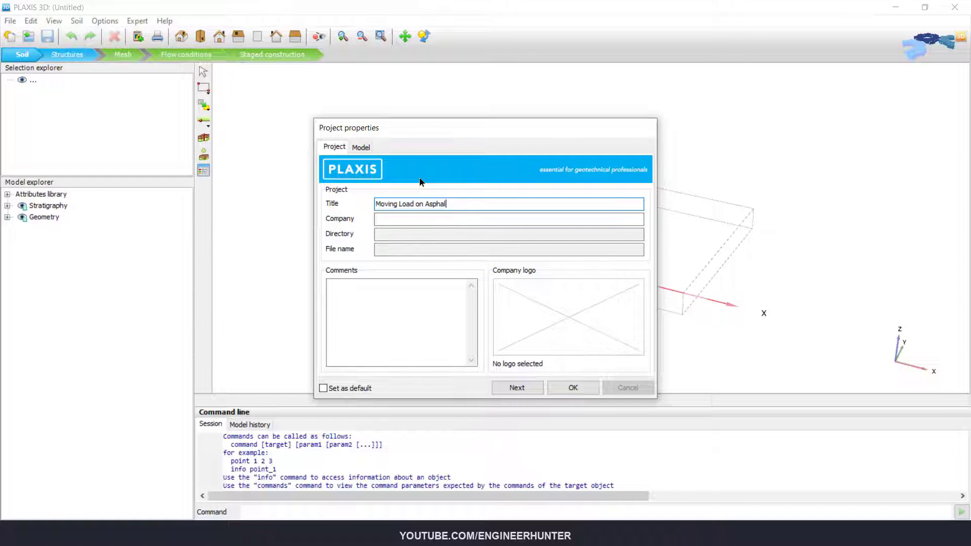
pyautogui.write('t Road')
pyautogui.click(361, 147)
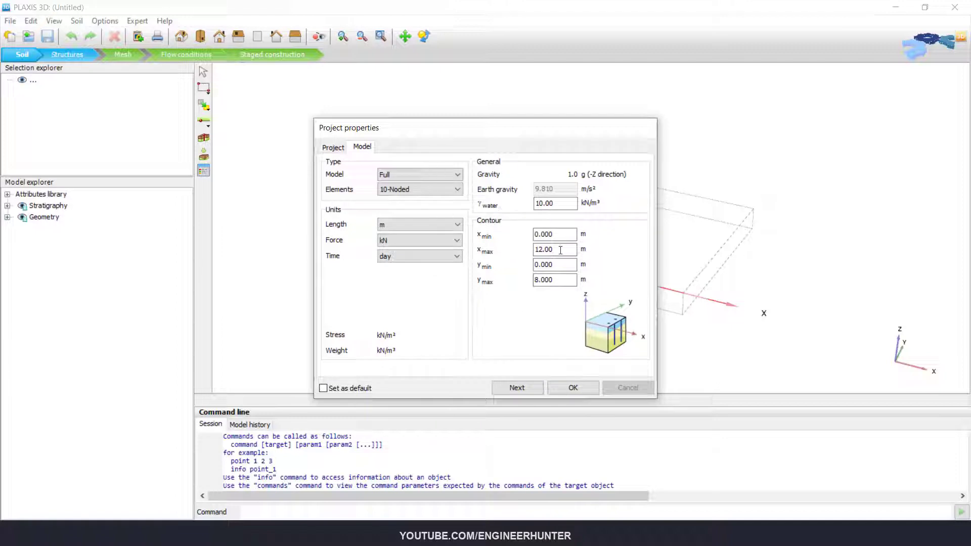
pyautogui.click(554, 234)
pyautogui.write('-30')
pyautogui.press('Tab')
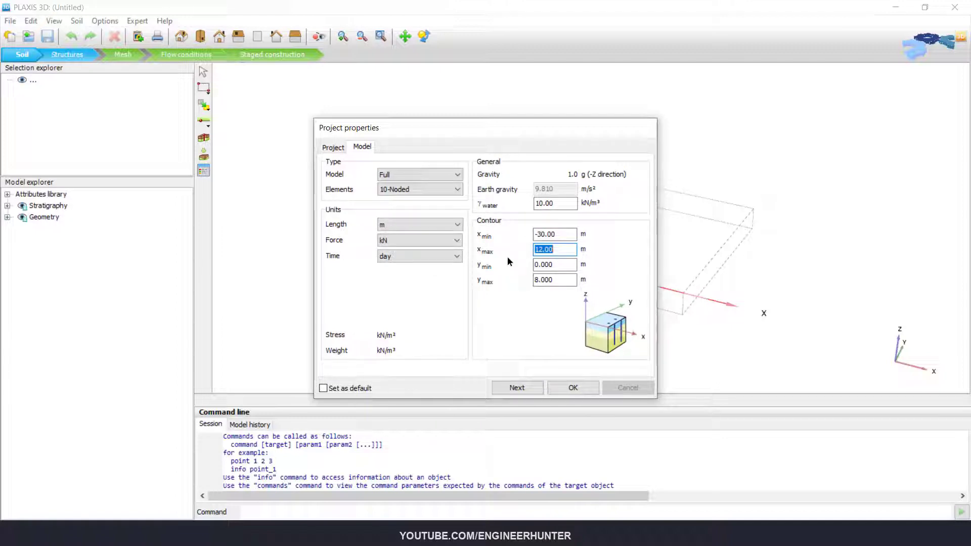
# Set the contour xmax to 30 and ymin to 0, clearing a mistaken ymax entry
pyautogui.press('Tab')
pyautogui.press('Tab')
pyautogui.click(565, 250)
pyautogui.write('30')
pyautogui.press('Tab')
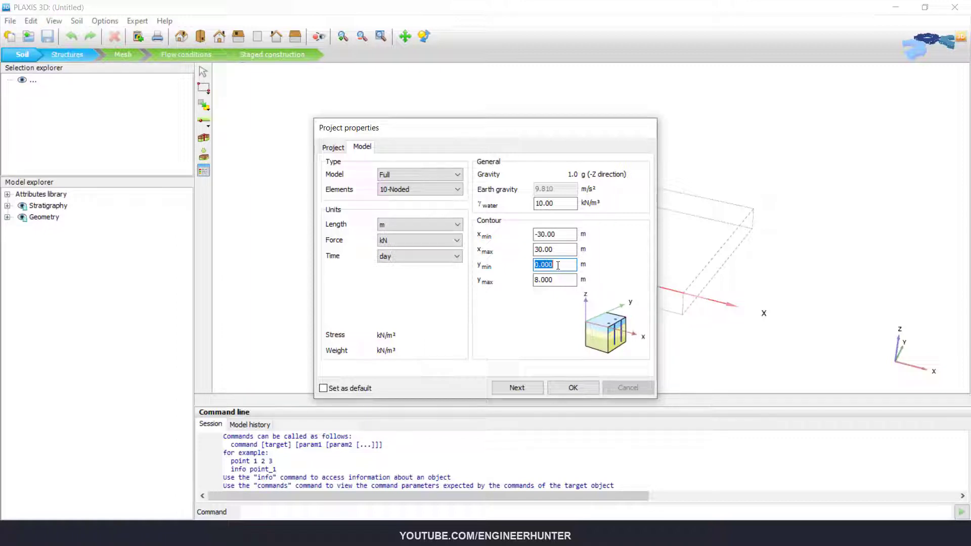
pyautogui.write('0')
pyautogui.press('Tab')
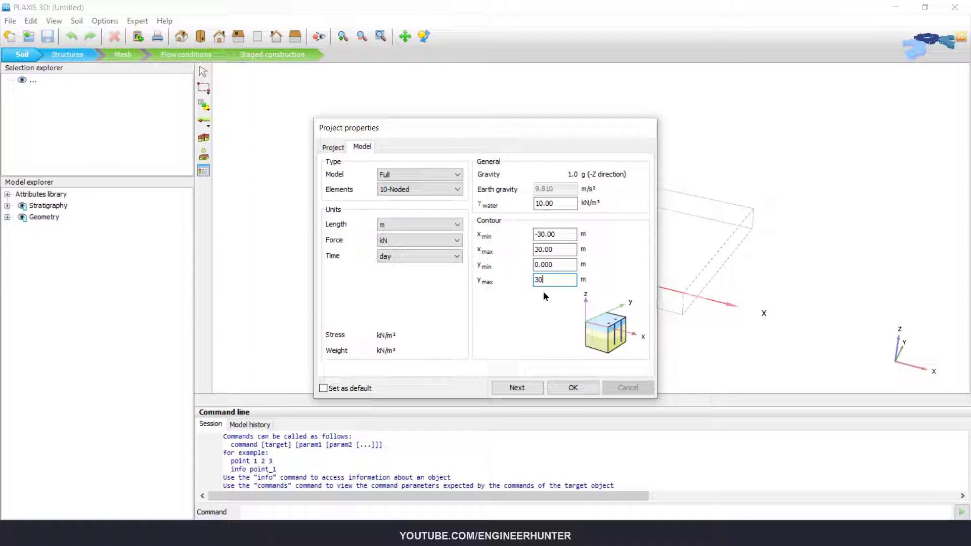
pyautogui.write('30')
pyautogui.press('BackSpace')
pyautogui.press('BackSpace')
# Set ymax to 50, confirm the project properties, and place a borehole at the origin
pyautogui.write('50')
pyautogui.click(569, 387)
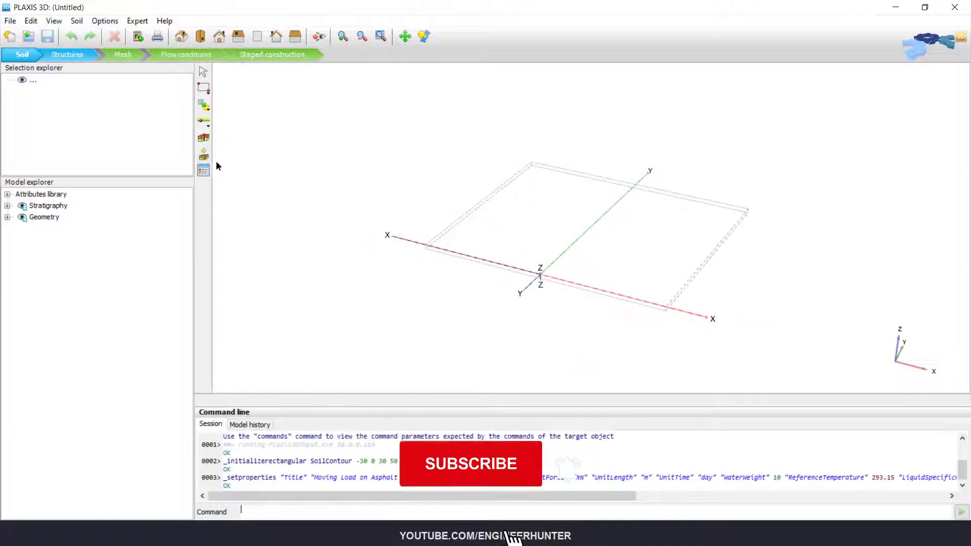
pyautogui.click(204, 137)
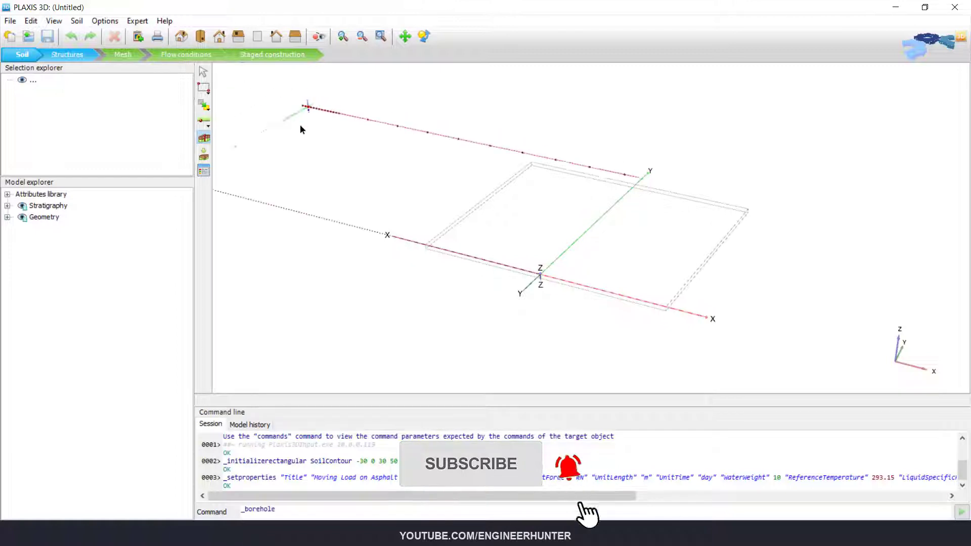
pyautogui.scroll(3, 552, 290)
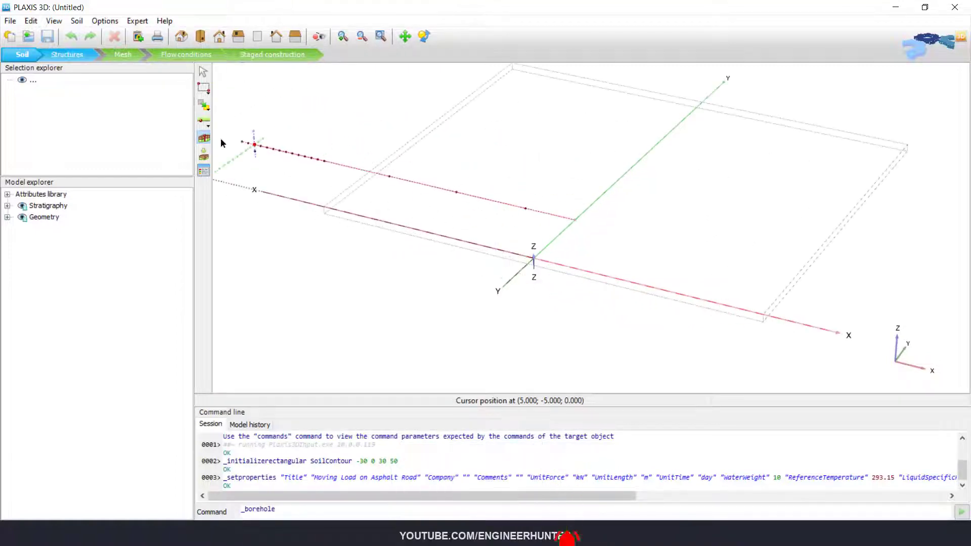
pyautogui.click(535, 262)
# Add one soil layer to the borehole with its bottom at -10 m
pyautogui.click(353, 133)
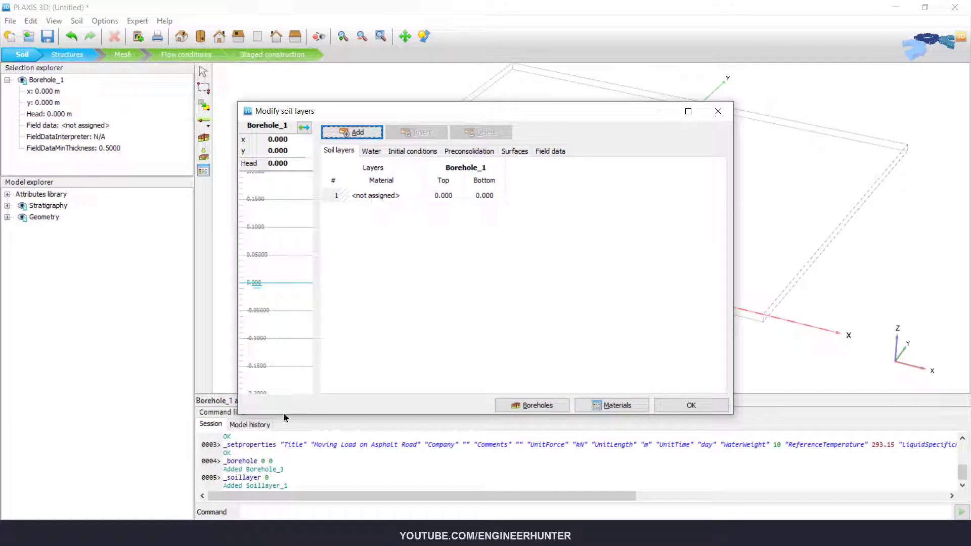
pyautogui.hotkey('alt', 'Tab')
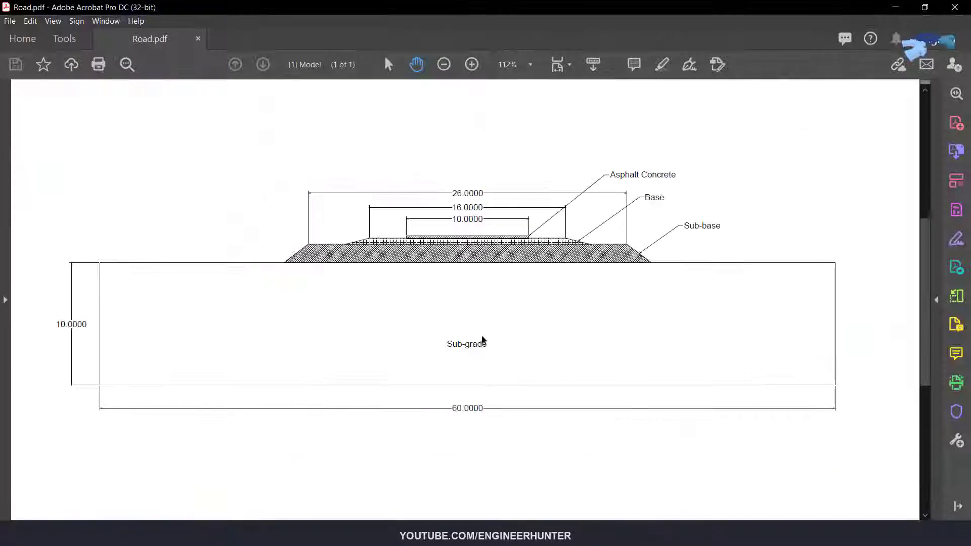
pyautogui.hotkey('alt', 'Tab')
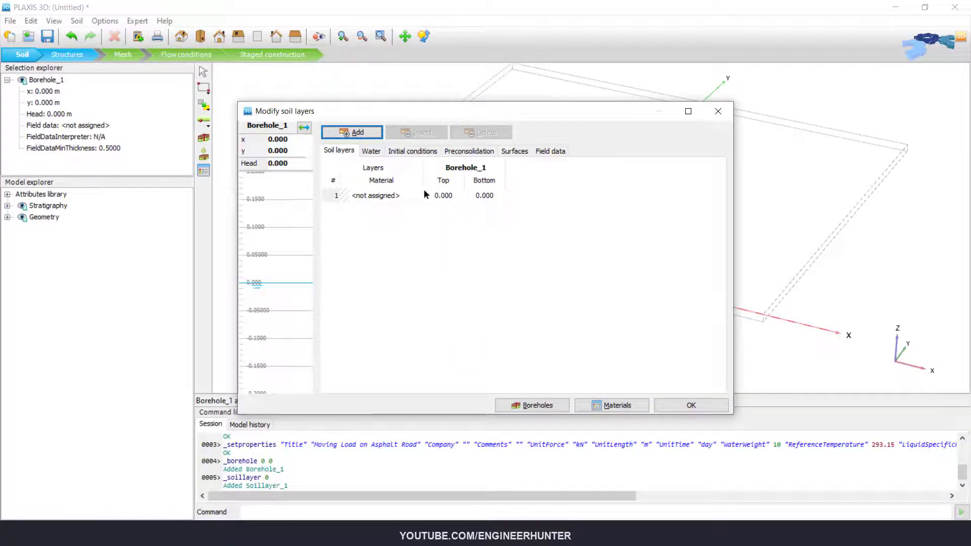
pyautogui.click(484, 196)
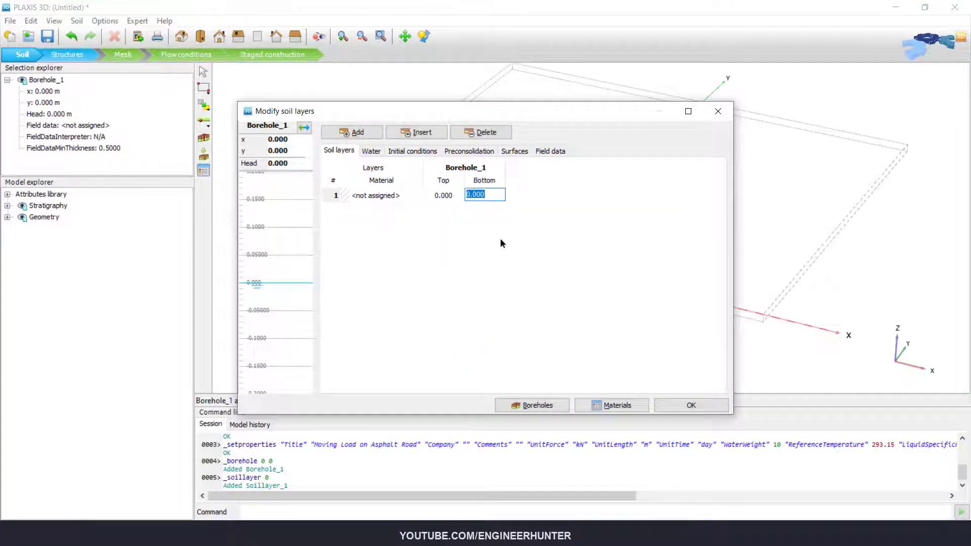
pyautogui.write('-10')
pyautogui.press('Tab')
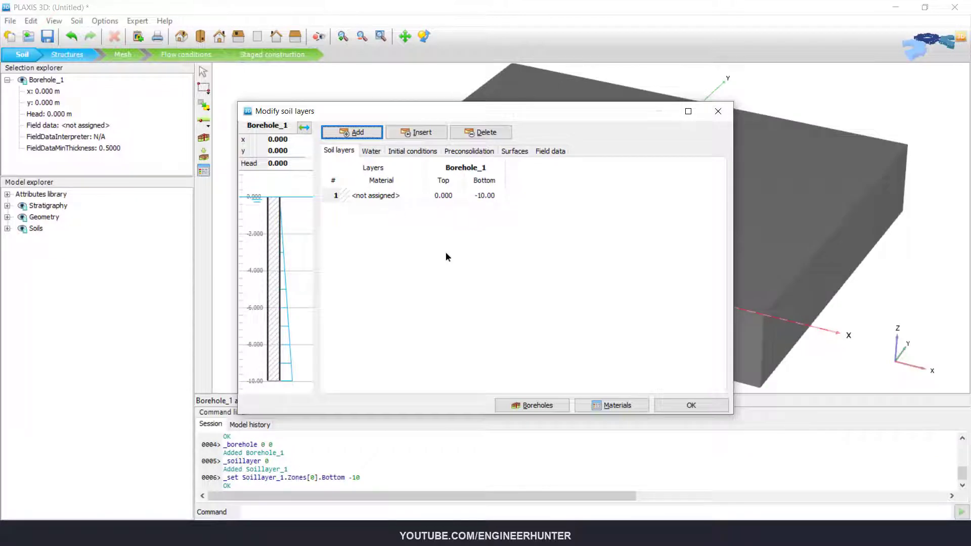
pyautogui.click(604, 405)
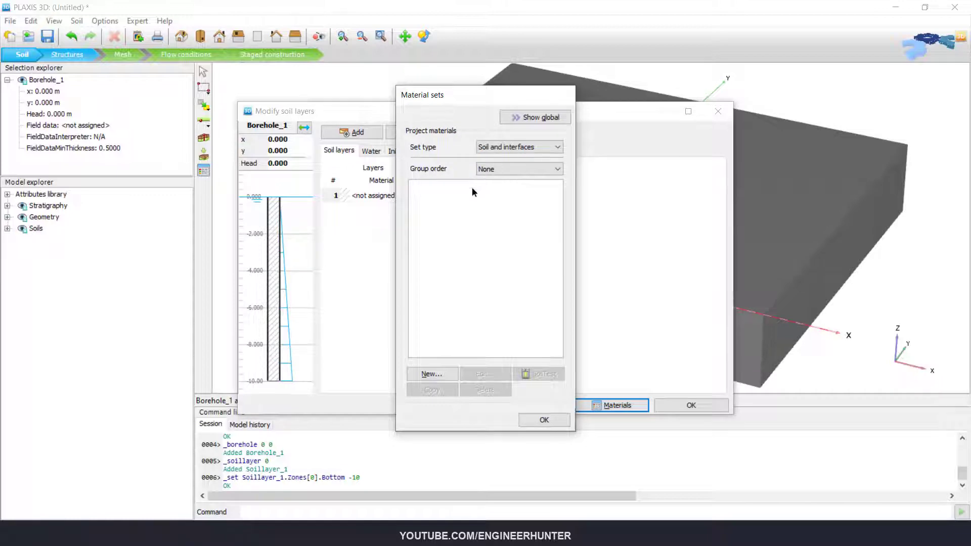
# Create a new material named Sub-grade with γunsat 17 and γsat 18
pyautogui.click(134, 520)
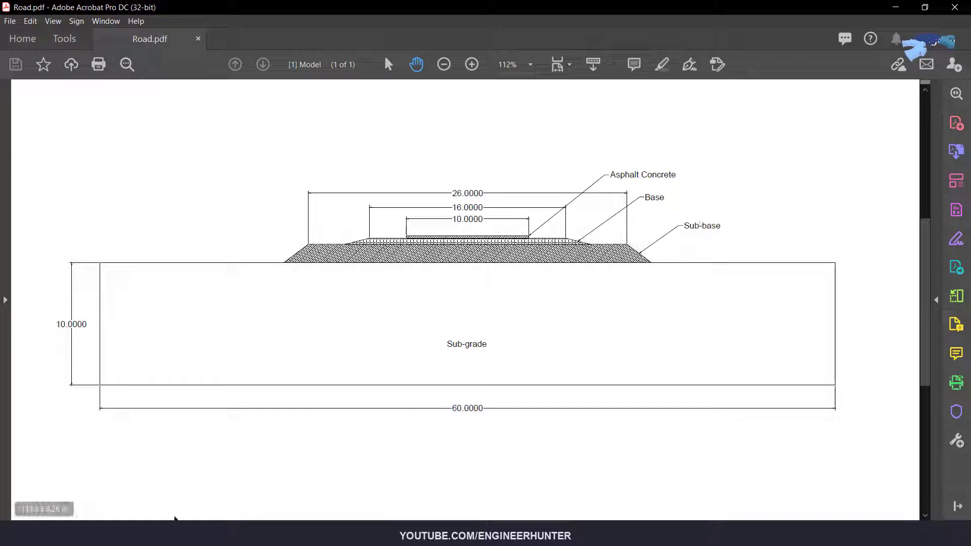
pyautogui.click(44, 520)
pyautogui.click(429, 375)
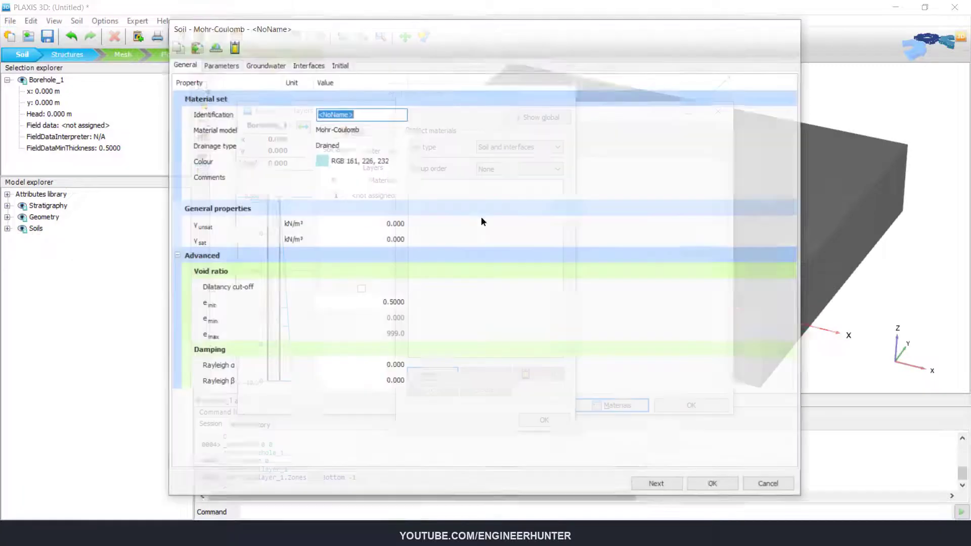
pyautogui.write('Sub-grade')
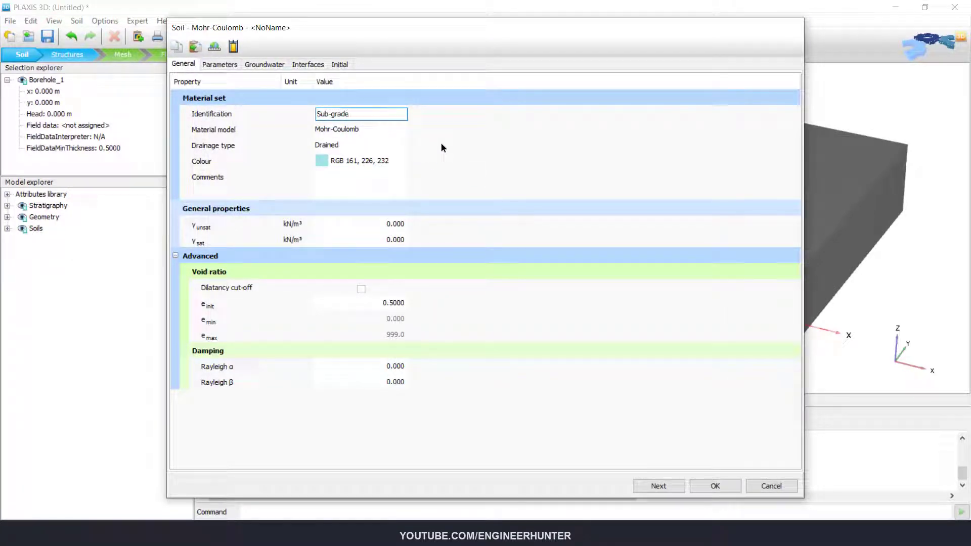
pyautogui.click(354, 224)
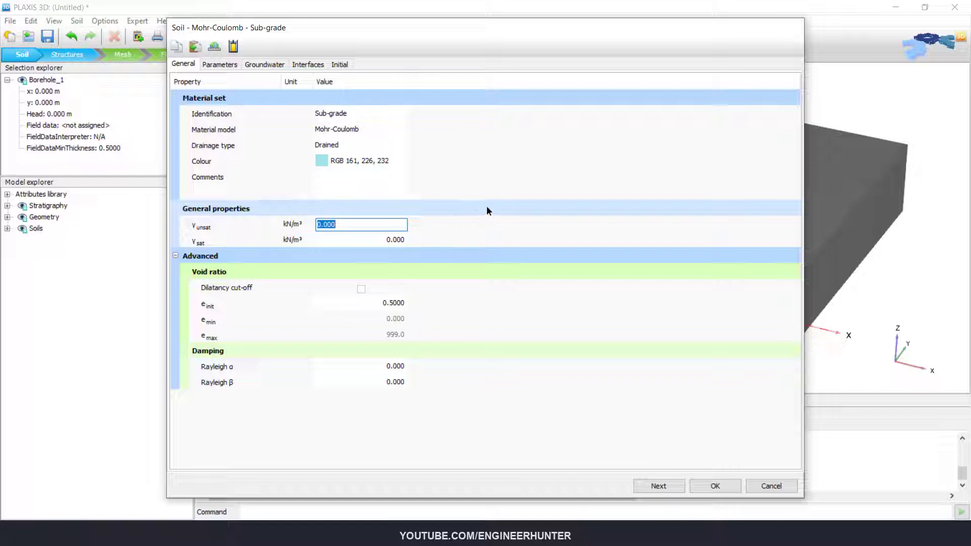
pyautogui.write('17')
pyautogui.press('Tab')
pyautogui.write('18')
pyautogui.press('Tab')
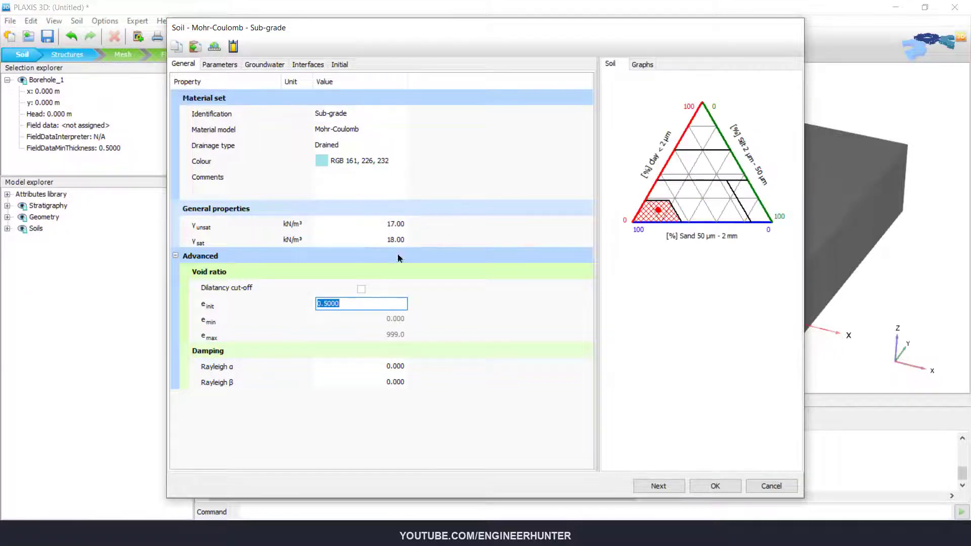
# Give Sub-grade E' 20e3, ν' 0.3, c'ref 35, φ' 5 and ψ 1, then save it
pyautogui.click(220, 65)
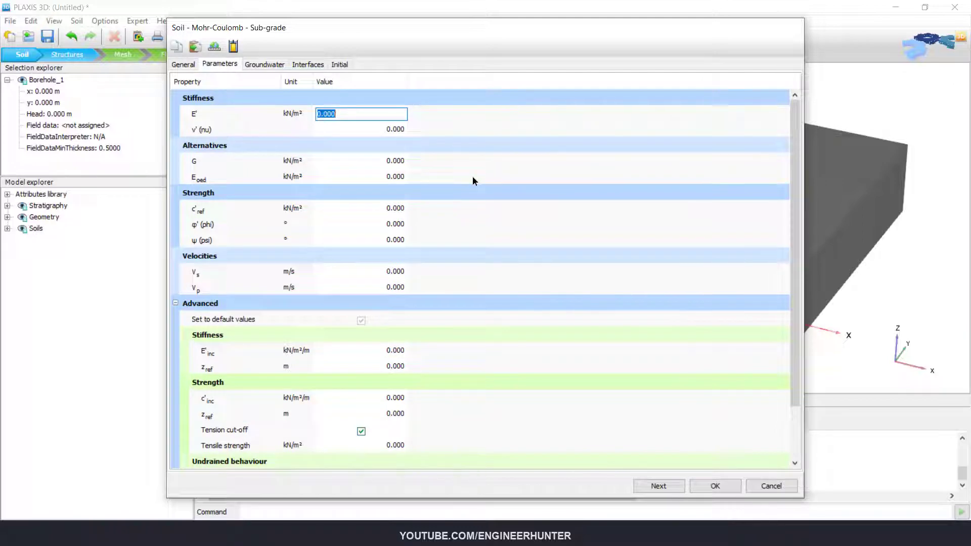
pyautogui.write('20e3')
pyautogui.press('Tab')
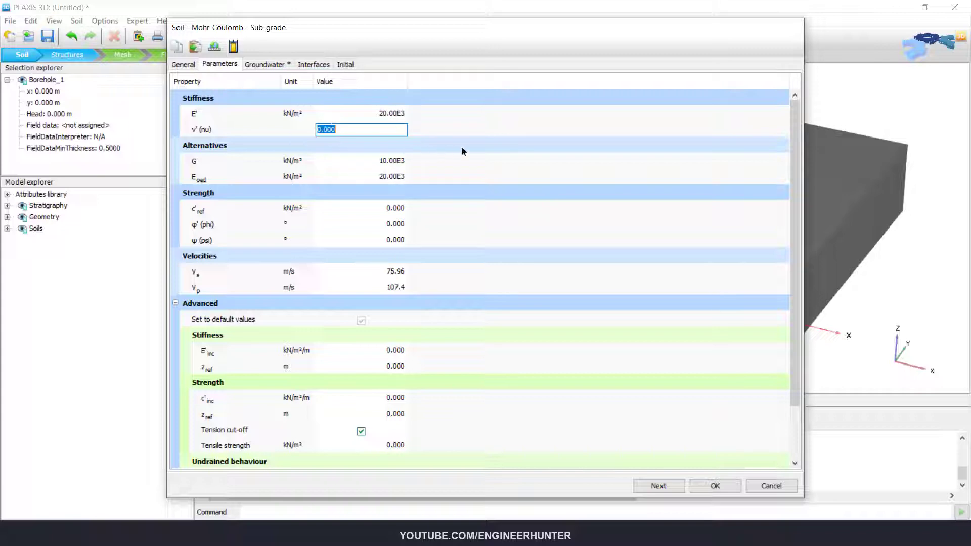
pyautogui.write('0.3')
pyautogui.press('Tab')
pyautogui.click(387, 209)
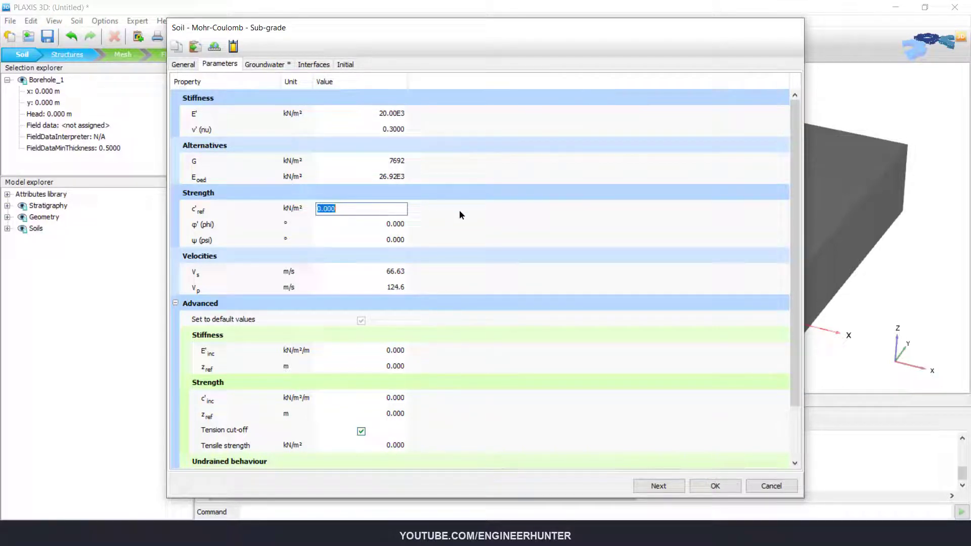
pyautogui.write('35')
pyautogui.press('Tab')
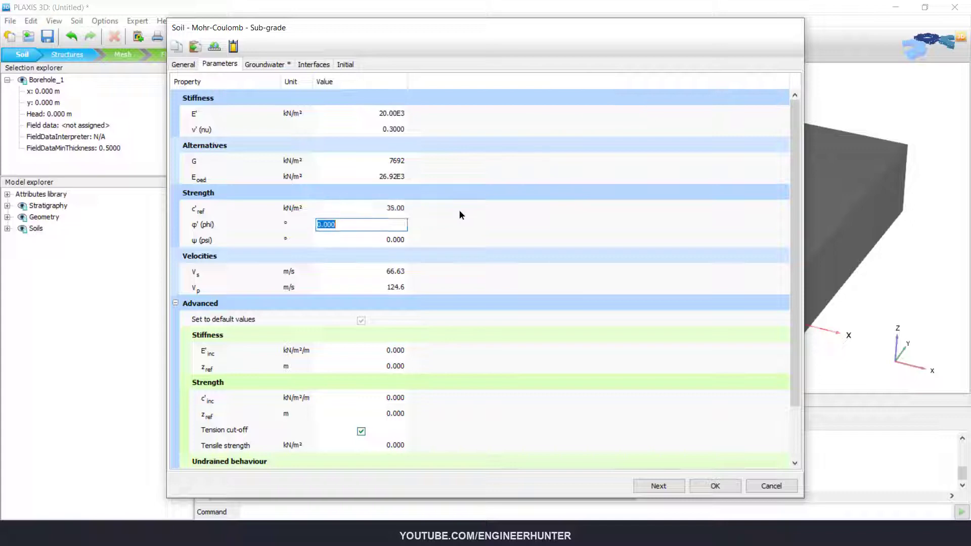
pyautogui.write('5')
pyautogui.press('Tab')
pyautogui.write('1')
pyautogui.press('Tab')
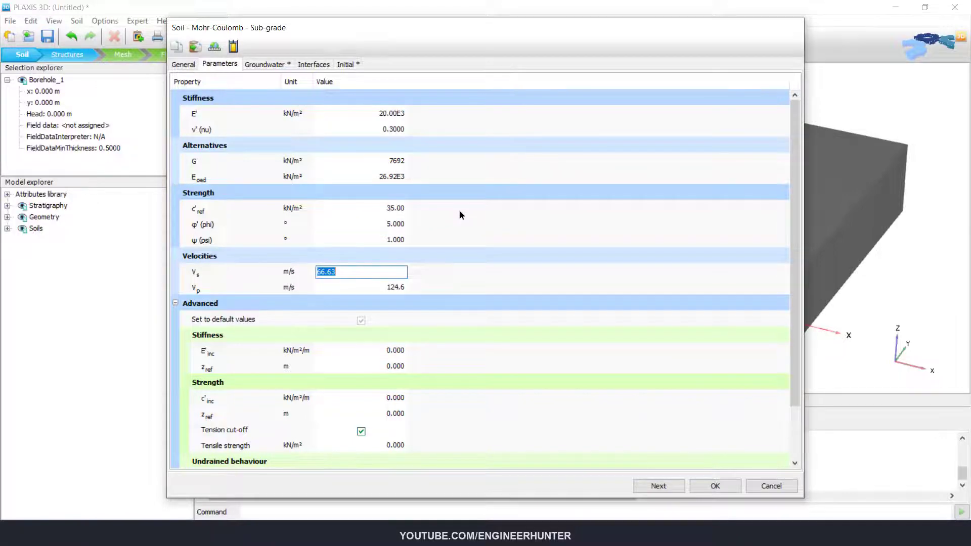
pyautogui.click(715, 486)
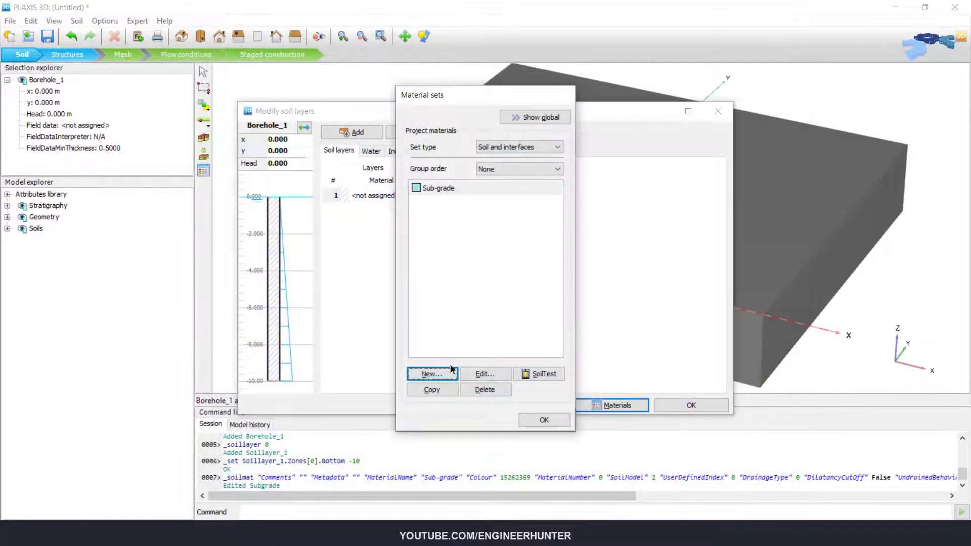
# Create a new material named Sub-base with γunsat 18 and γsat 20
pyautogui.click(432, 374)
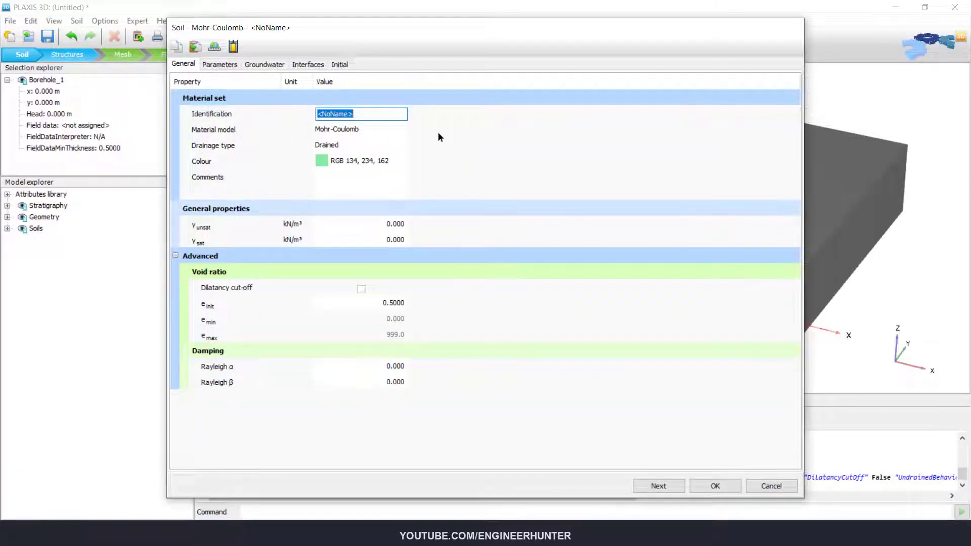
pyautogui.write('Sub-base')
pyautogui.click(396, 224)
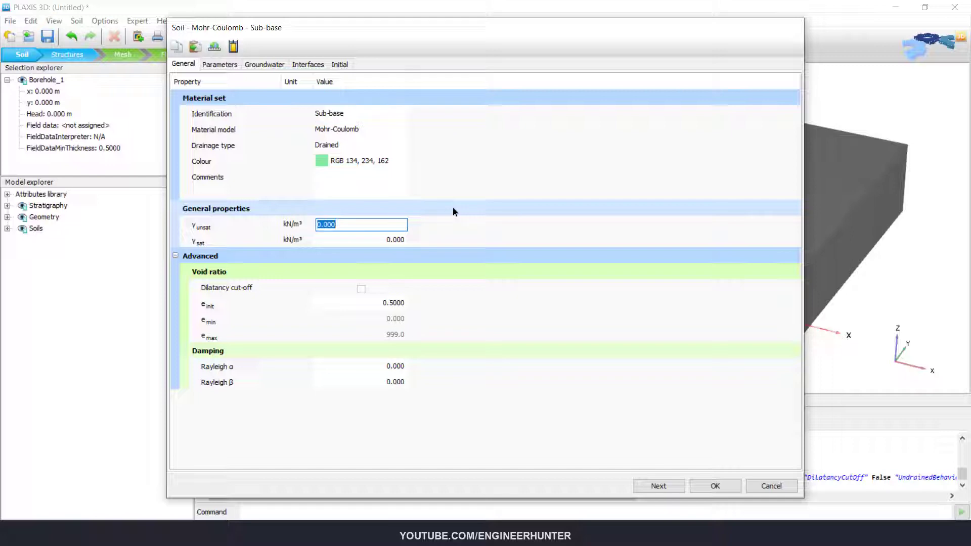
pyautogui.write('18')
pyautogui.press('Tab')
pyautogui.write('20')
pyautogui.press('Tab')
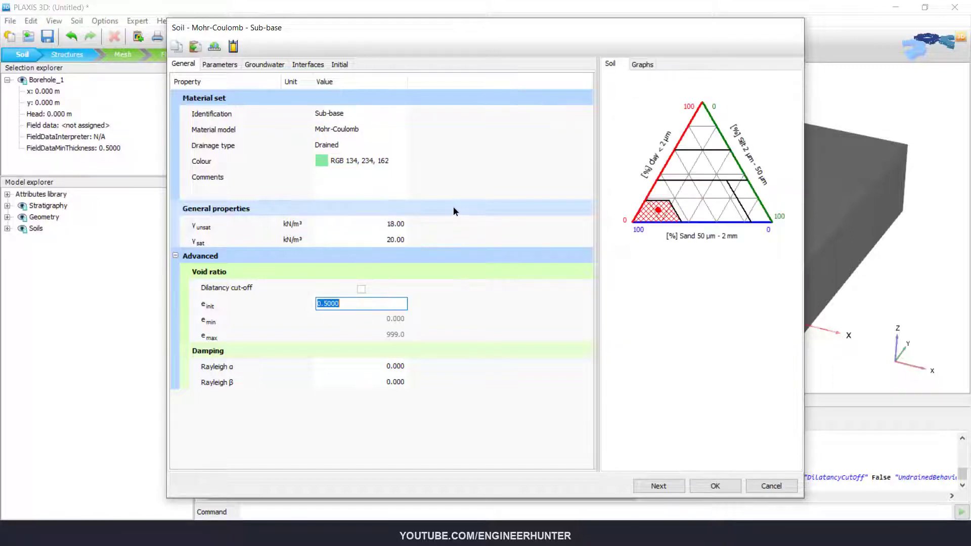
# Give Sub-base E' 50000, ν' 0.3, c'ref 40, φ' 14 and ψ 1, then save it
pyautogui.press('Tab')
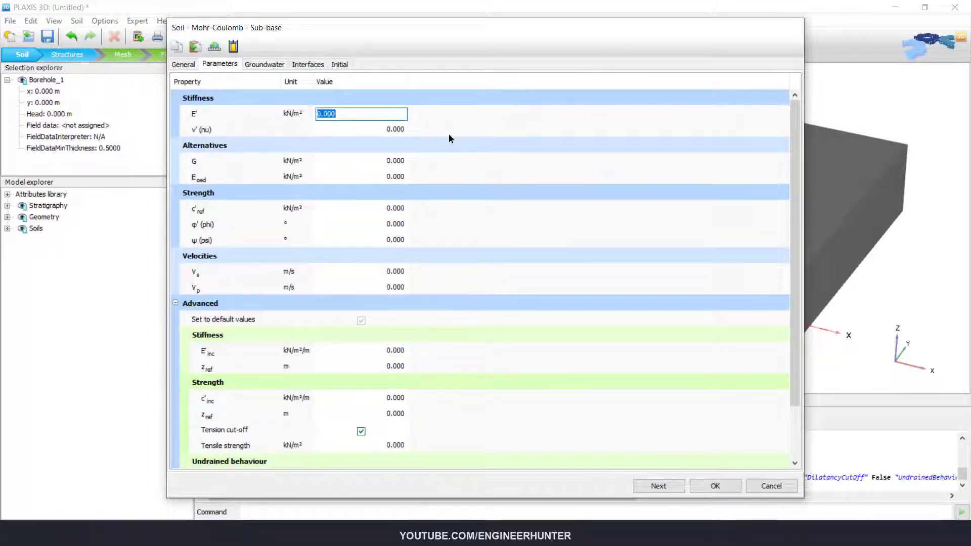
pyautogui.write('50000')
pyautogui.press('Tab')
pyautogui.write('0.3')
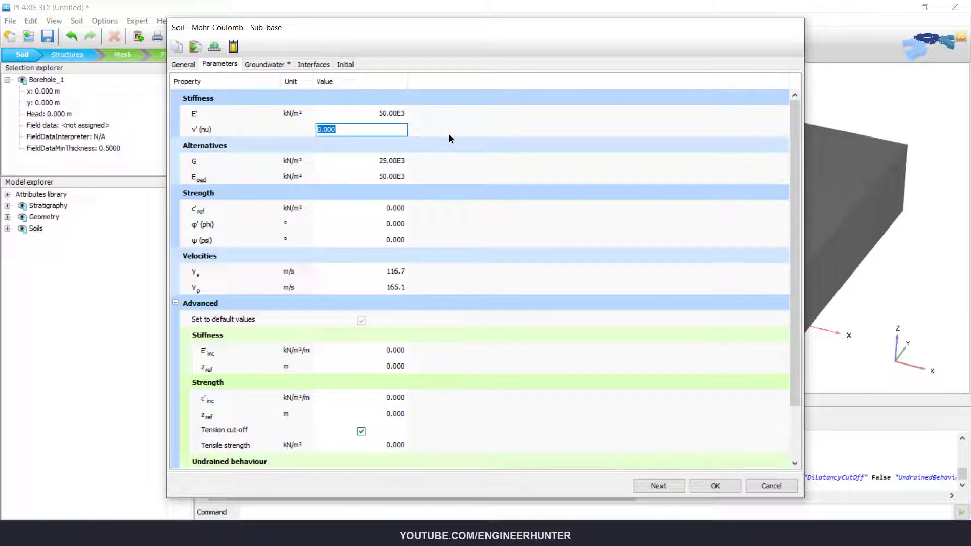
pyautogui.press('Tab')
pyautogui.press('Tab')
pyautogui.press('Tab')
pyautogui.write('40')
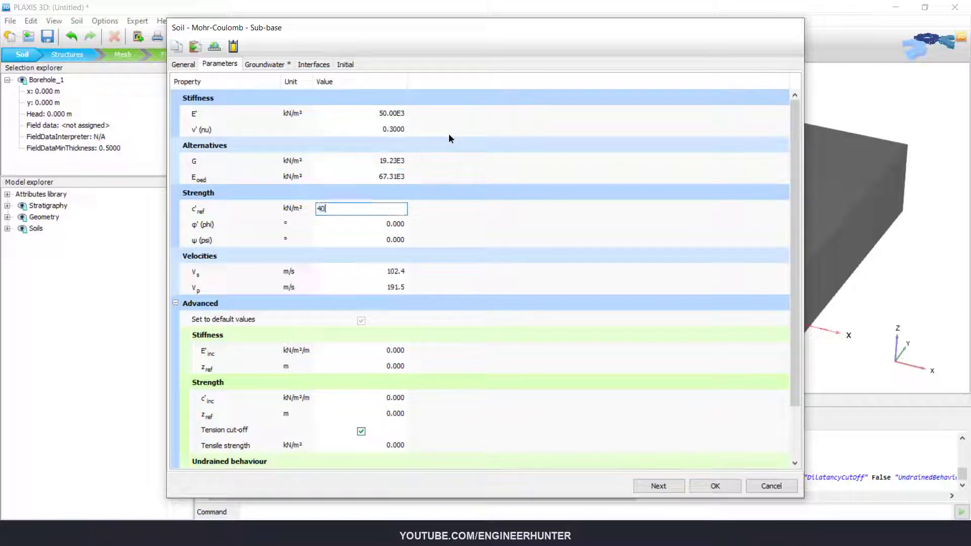
pyautogui.press('Tab')
pyautogui.write('14')
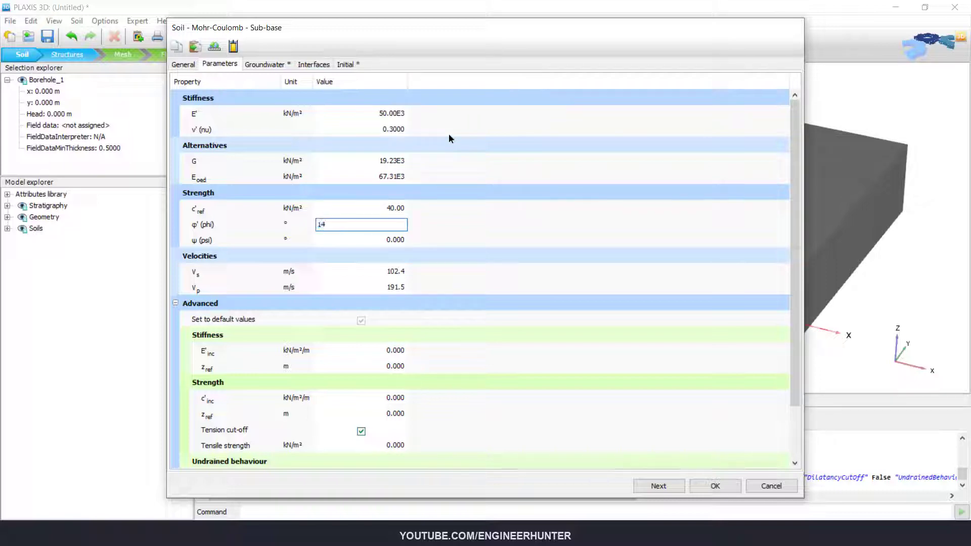
pyautogui.press('Tab')
pyautogui.write('1')
pyautogui.press('Tab')
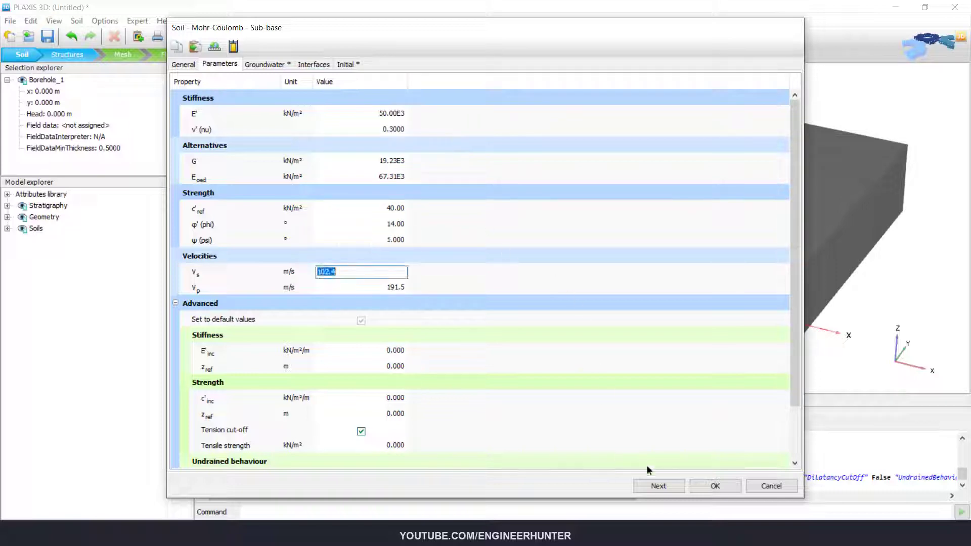
pyautogui.click(715, 486)
pyautogui.click(433, 374)
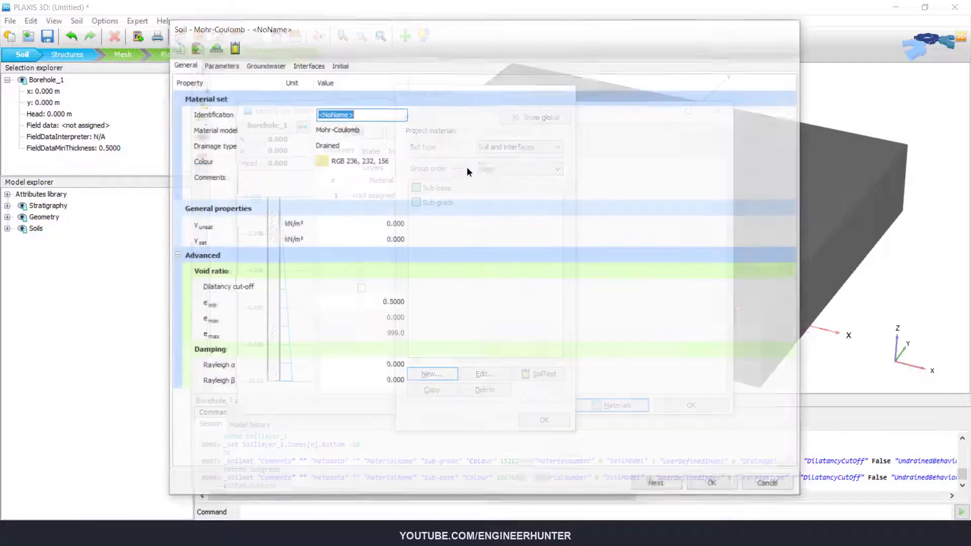
# Name the new material Base with γunsat 20 and γsat 22
pyautogui.write('Bas')
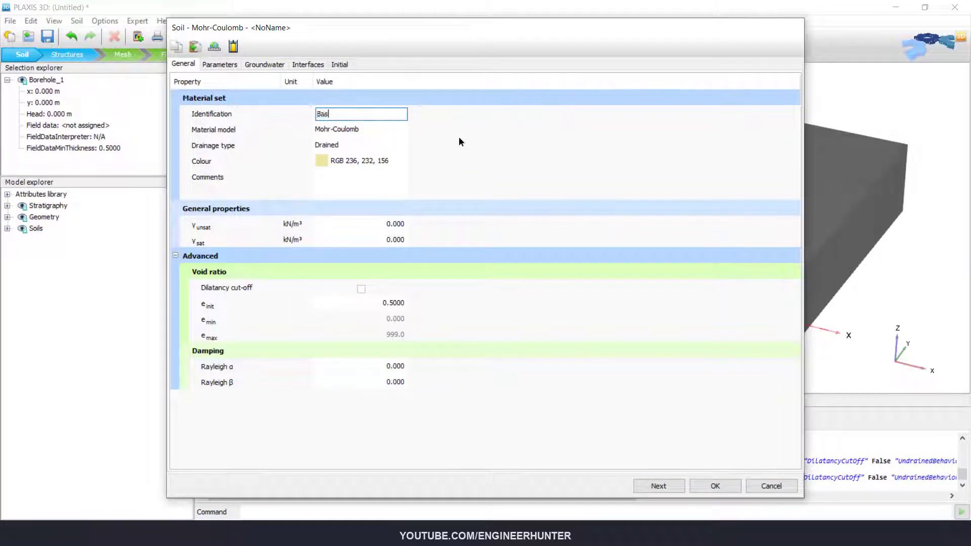
pyautogui.write('e')
pyautogui.click(486, 220)
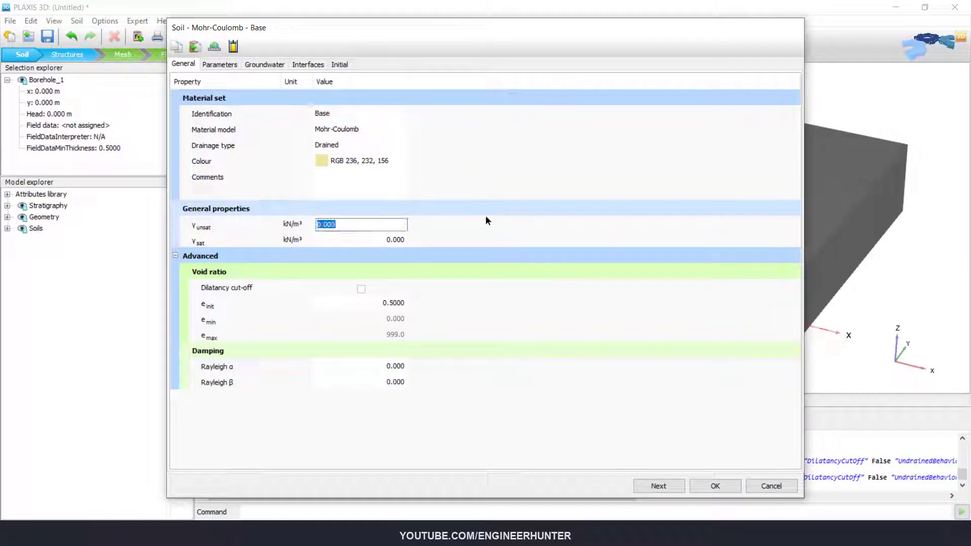
pyautogui.write('20')
pyautogui.press('Tab')
pyautogui.write('22')
pyautogui.press('Tab')
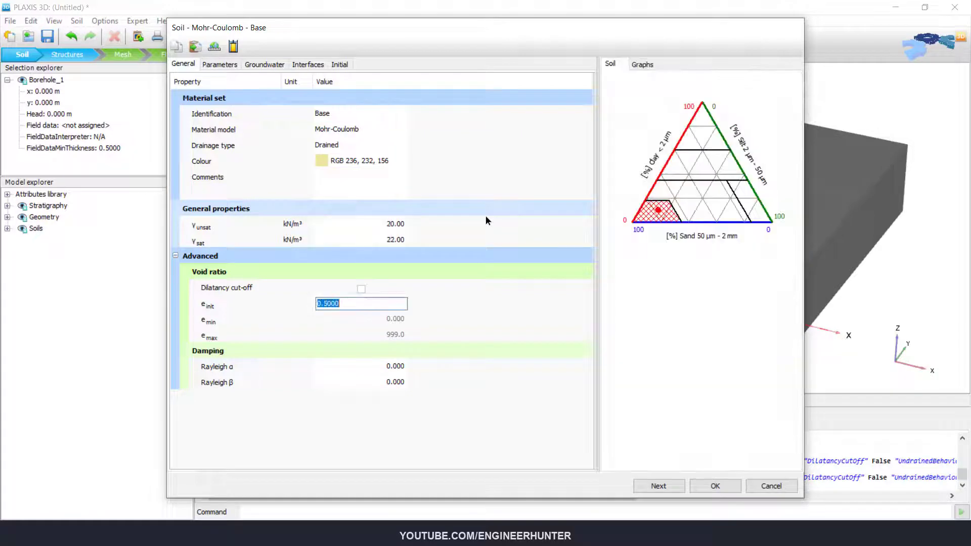
# Give Base E' 100e3, ν' 0.35, c'ref 30, φ' 43 and ψ 13, then save it
pyautogui.click(225, 67)
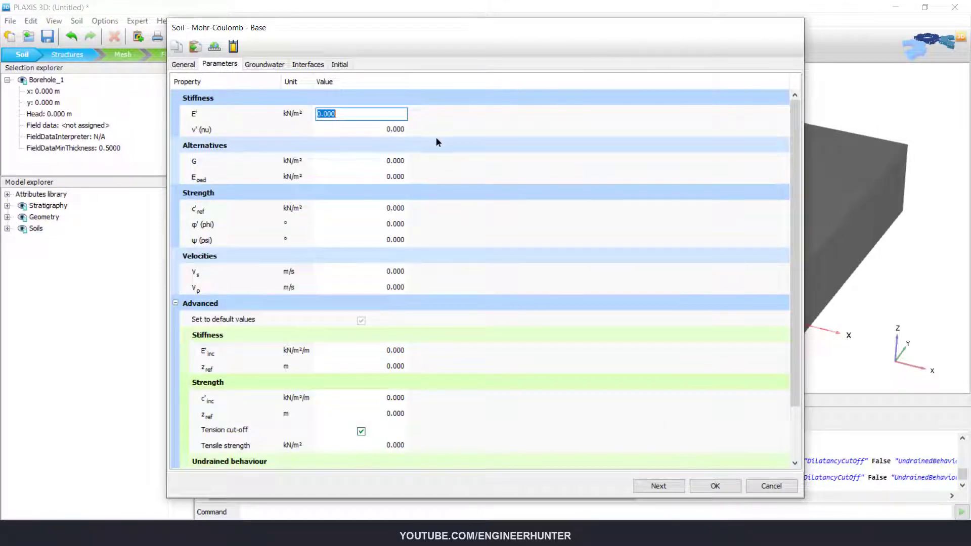
pyautogui.write('100e3')
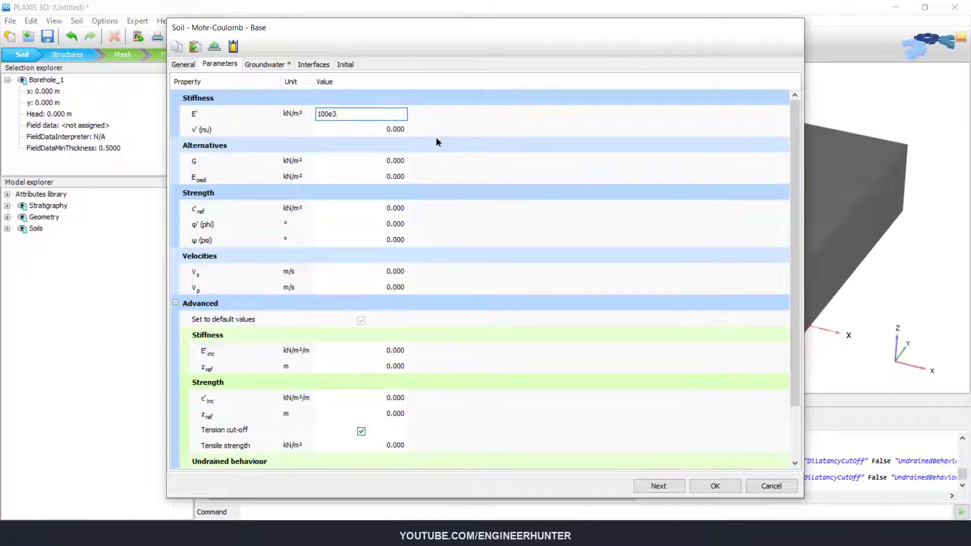
pyautogui.press('Tab')
pyautogui.write('0.35')
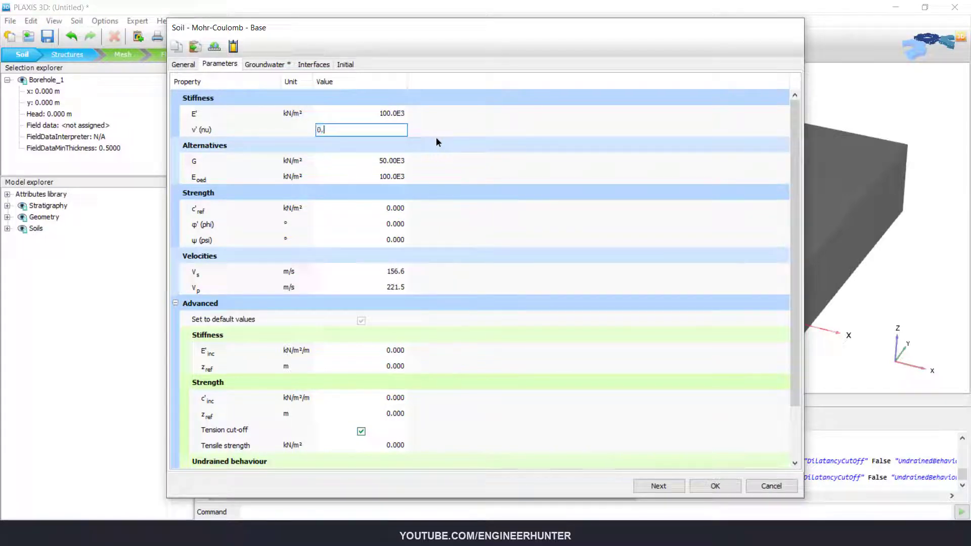
pyautogui.press('Tab')
pyautogui.press('Tab')
pyautogui.press('Tab')
pyautogui.write('30')
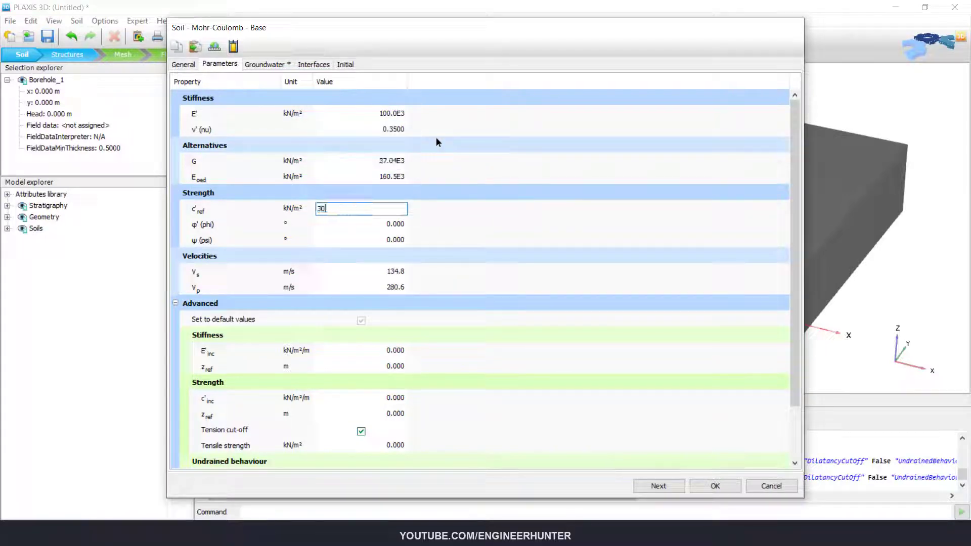
pyautogui.press('Tab')
pyautogui.write('43')
pyautogui.press('Tab')
pyautogui.write('13')
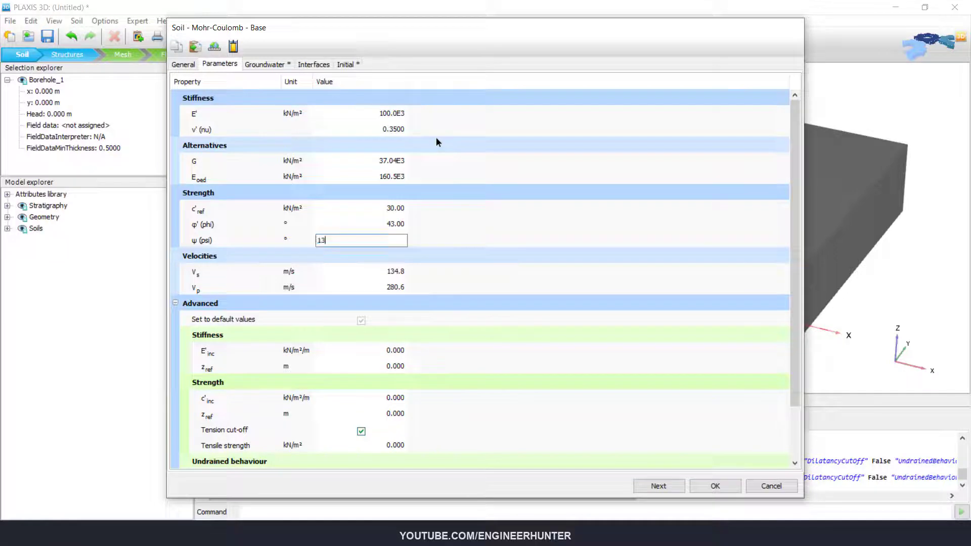
pyautogui.press('Tab')
pyautogui.click(701, 483)
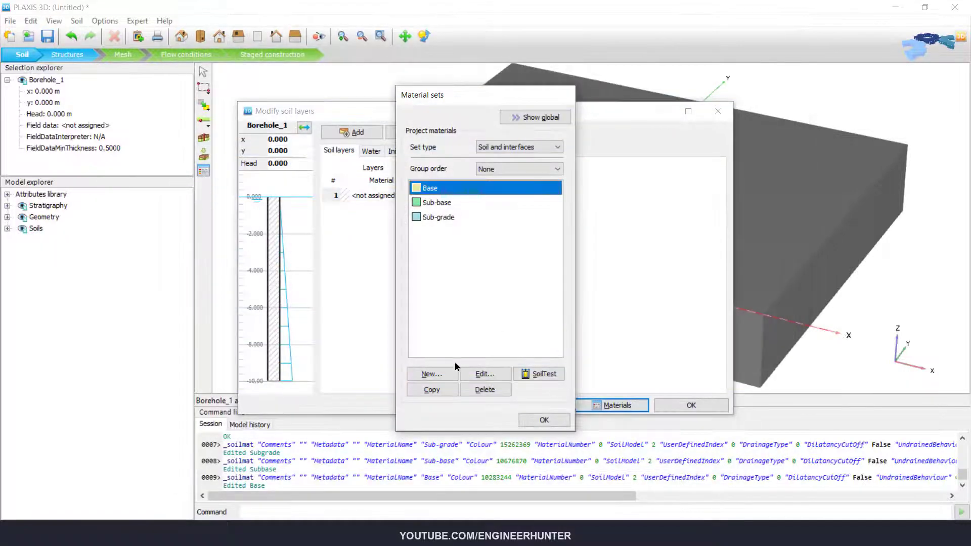
pyautogui.click(409, 374)
# Name the new material Asphalt with γunsat and γsat both 20
pyautogui.write('Asphalt')
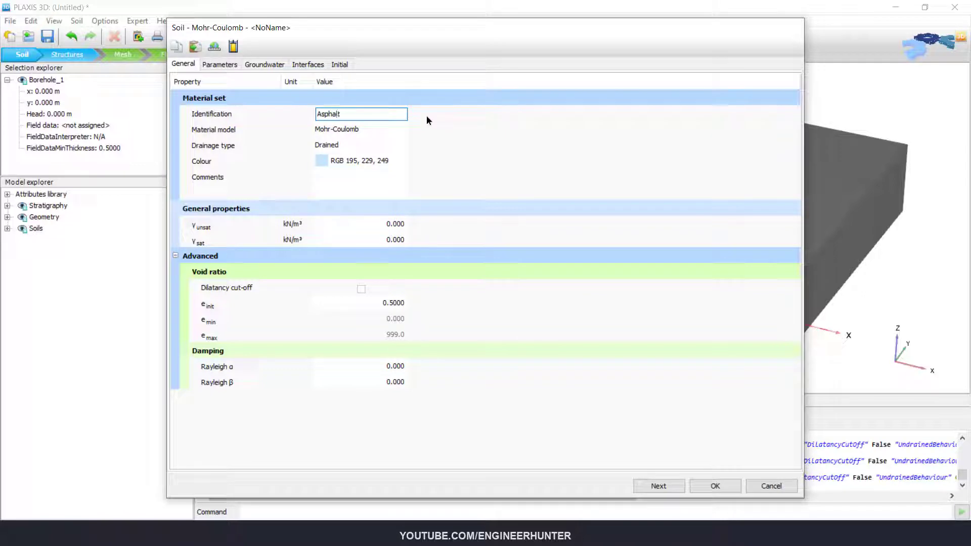
pyautogui.click(381, 223)
pyautogui.write('20')
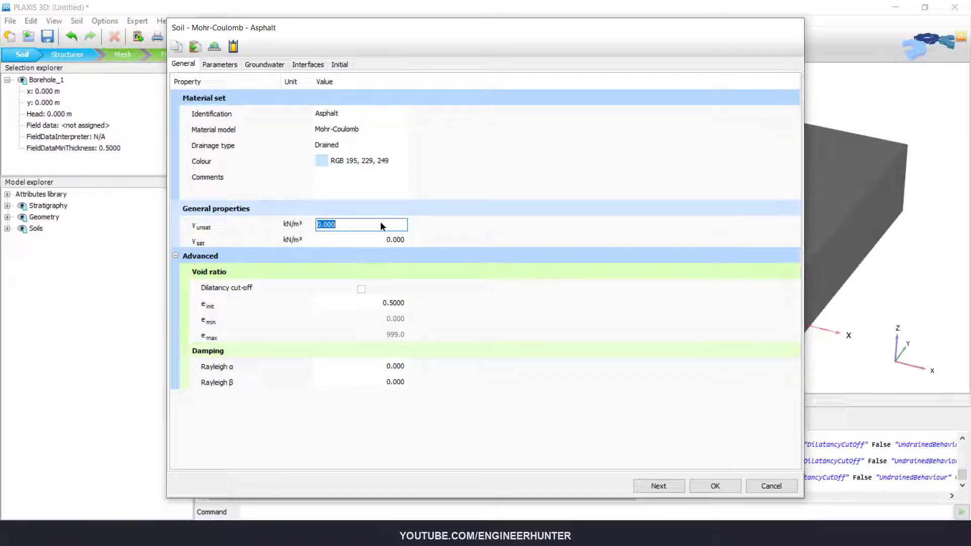
pyautogui.press('Tab')
pyautogui.write('20')
pyautogui.press('Tab')
# Enter Asphalt stiffness E' 2100000 and ν' 0.4
pyautogui.click(236, 65)
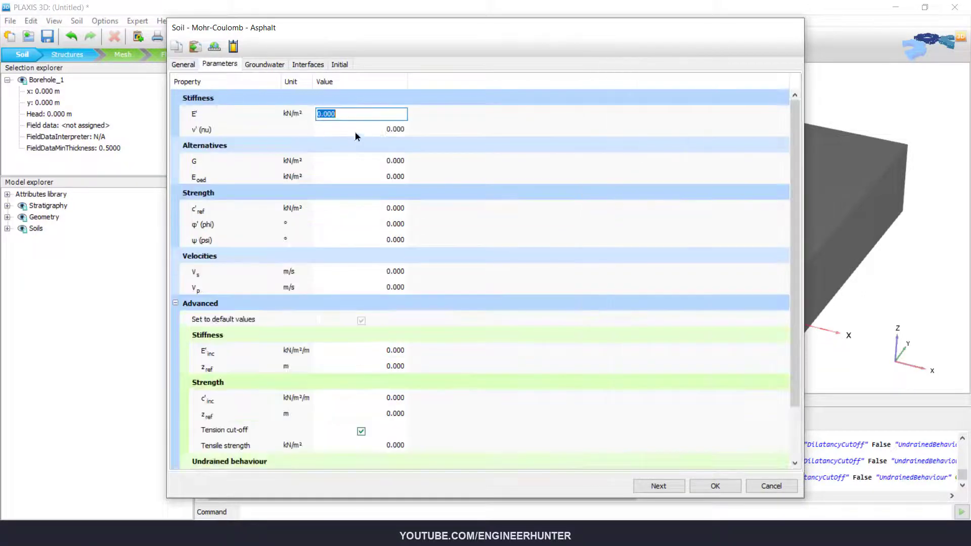
pyautogui.write('2100000')
pyautogui.press('Tab')
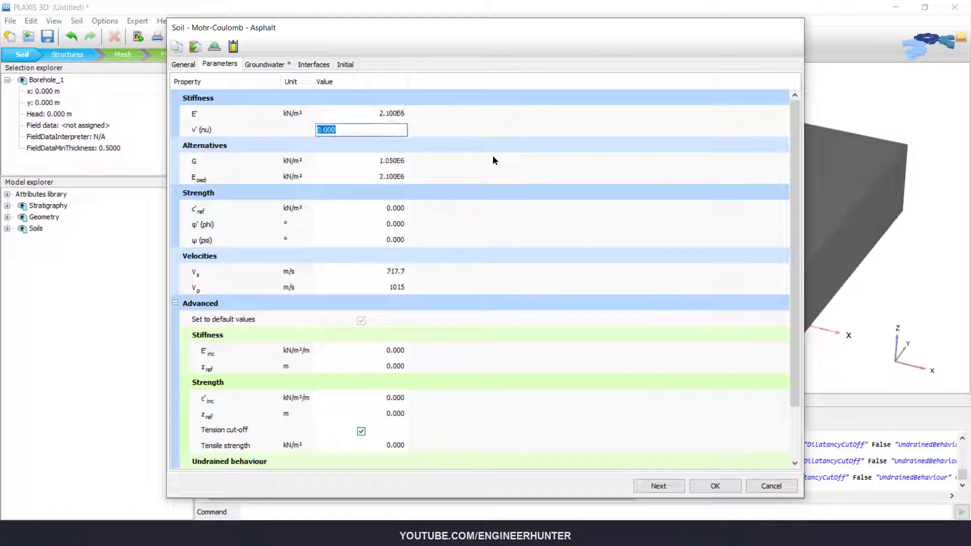
pyautogui.write('0.4')
pyautogui.press('Tab')
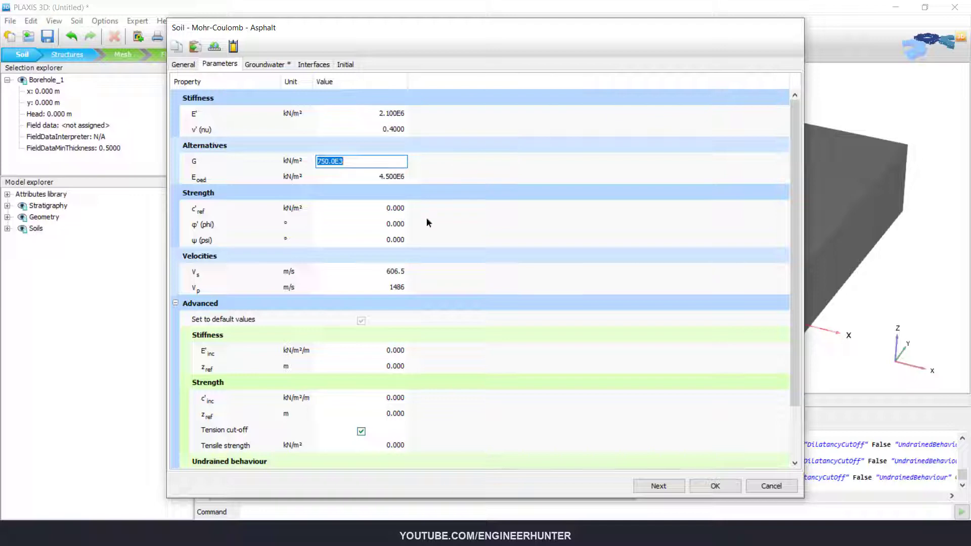
# Switch Asphalt to Linear elastic, re-enter E' 2100000 and ν' 0.4, and save
pyautogui.click(191, 67)
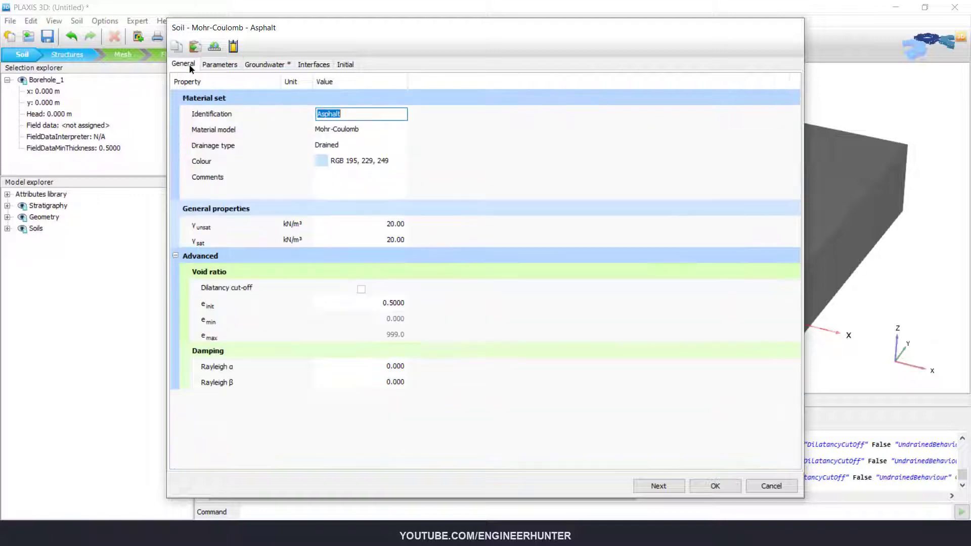
pyautogui.click(359, 131)
pyautogui.click(329, 142)
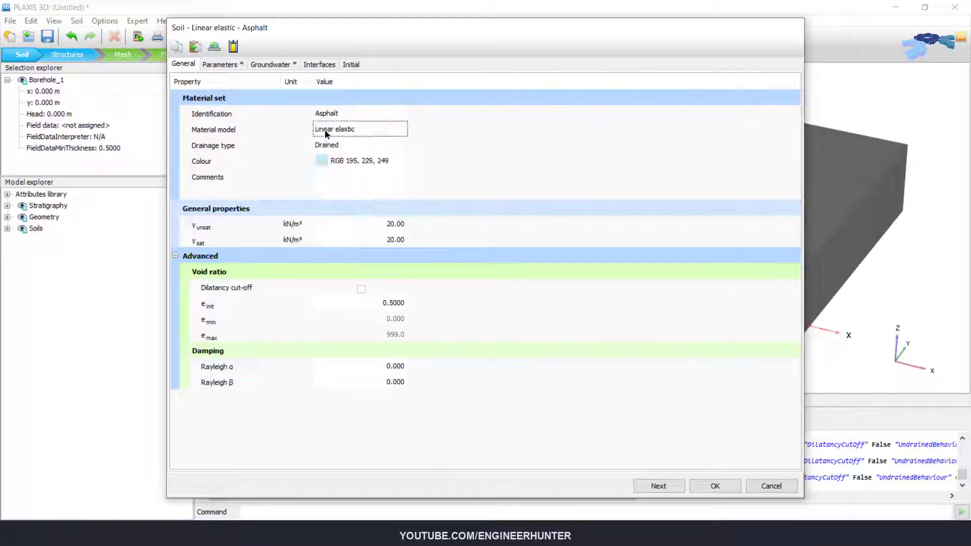
pyautogui.click(220, 65)
pyautogui.click(354, 114)
pyautogui.doubleClick(354, 114)
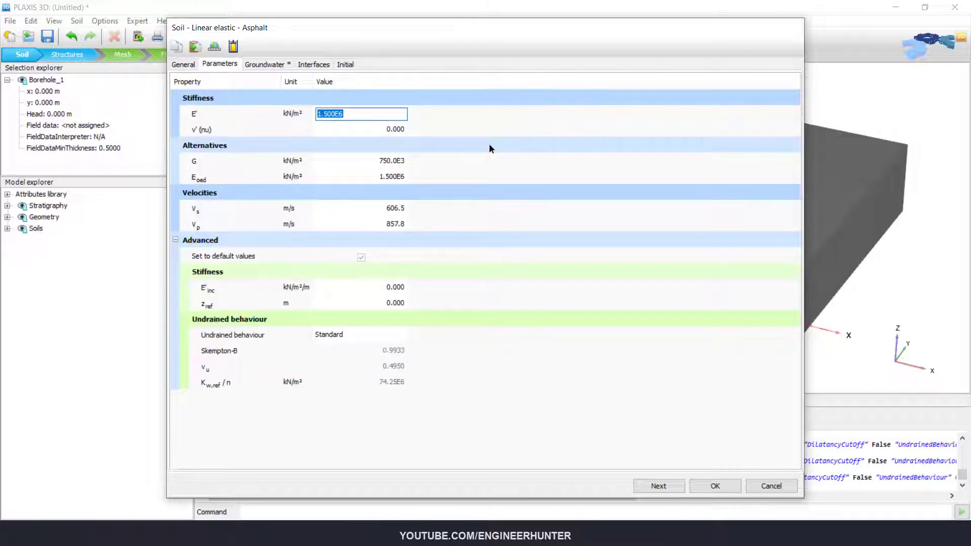
pyautogui.write('210')
pyautogui.write('0000')
pyautogui.press('Tab')
pyautogui.write('0.4')
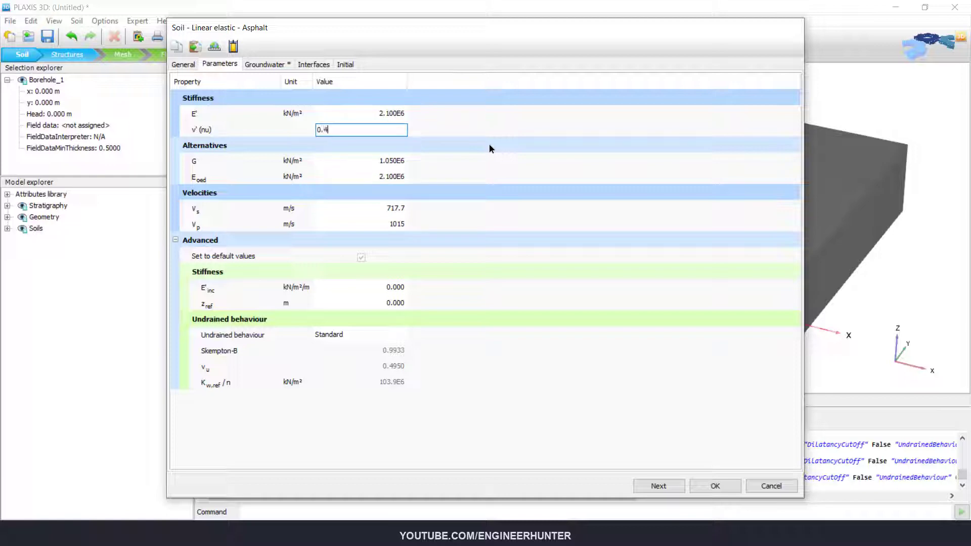
pyautogui.press('Tab')
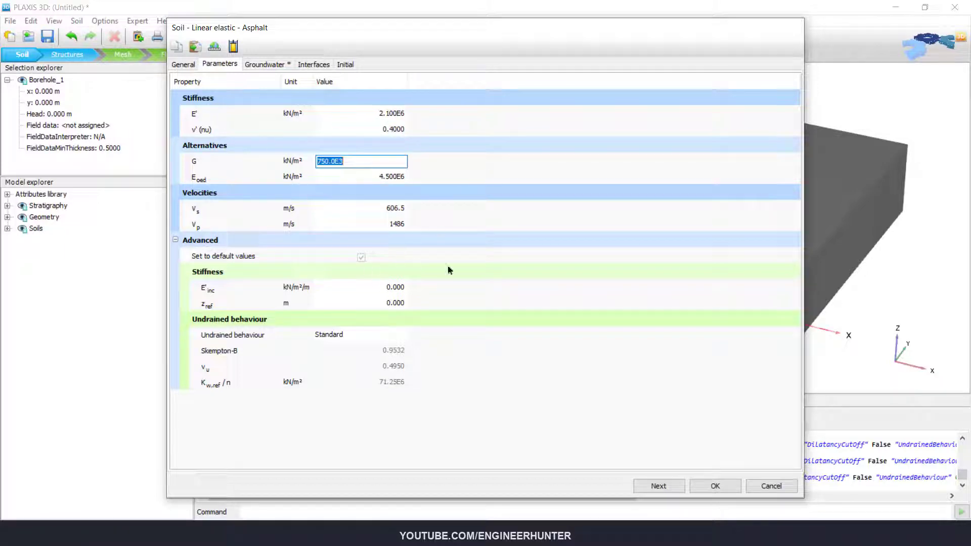
pyautogui.click(715, 486)
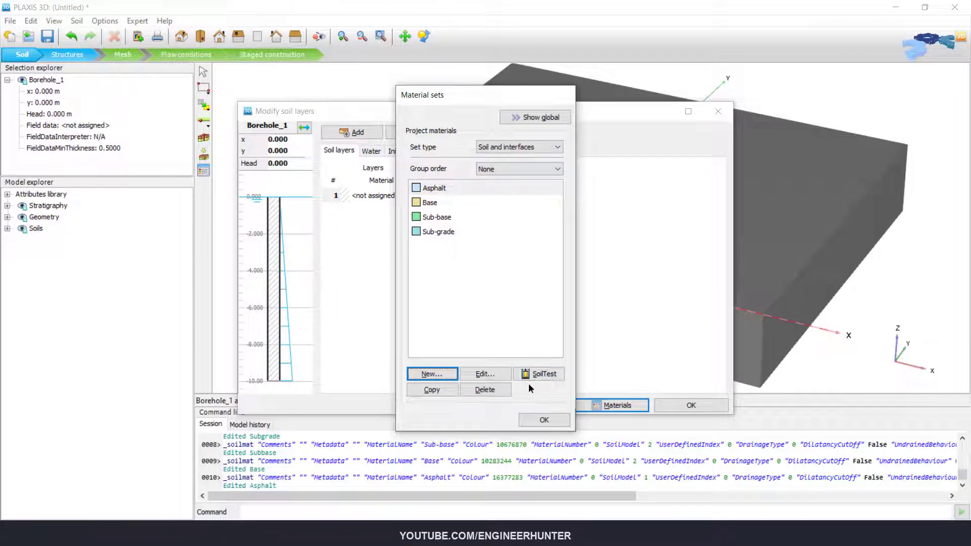
# Assign the Sub-grade material to the borehole's layer 1 and close the soil editor
pyautogui.click(543, 422)
pyautogui.click(396, 195)
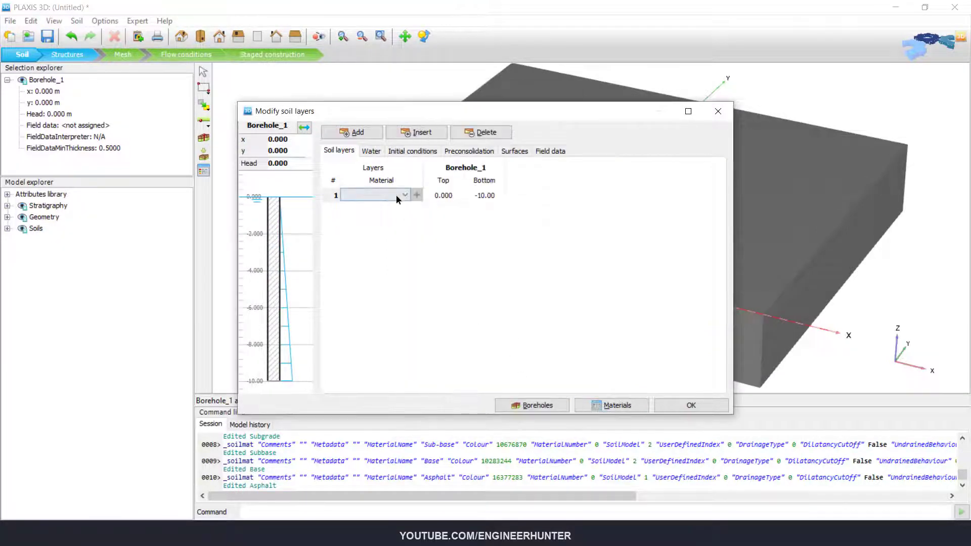
pyautogui.click(395, 195)
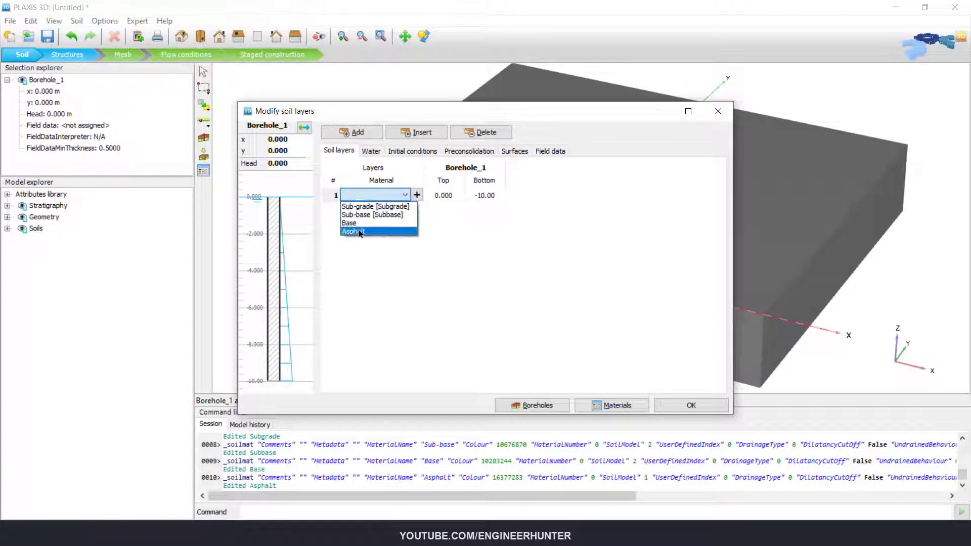
pyautogui.click(374, 206)
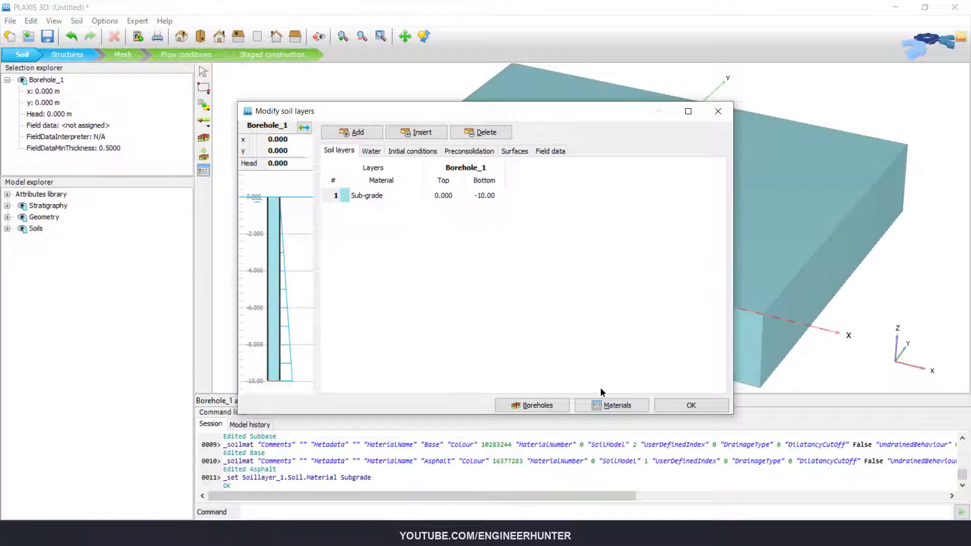
pyautogui.click(678, 405)
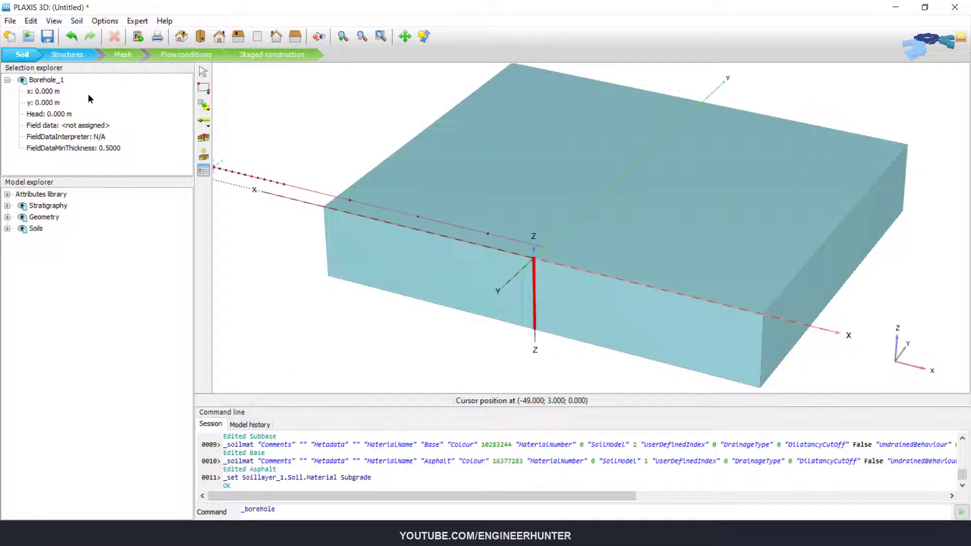
# Start a surface in Structures mode and check the Road.pdf dimensions
pyautogui.click(68, 55)
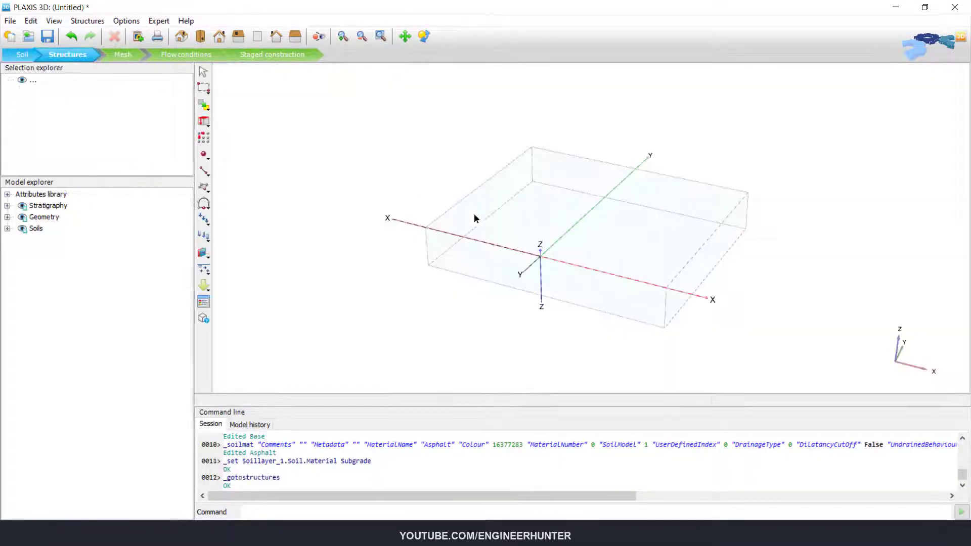
pyautogui.click(204, 187)
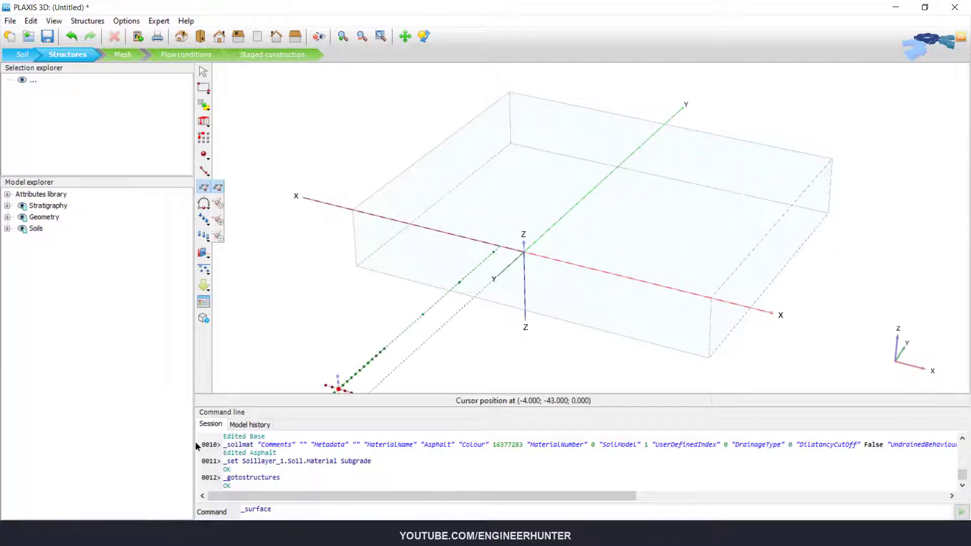
pyautogui.hotkey('alt', 'Tab')
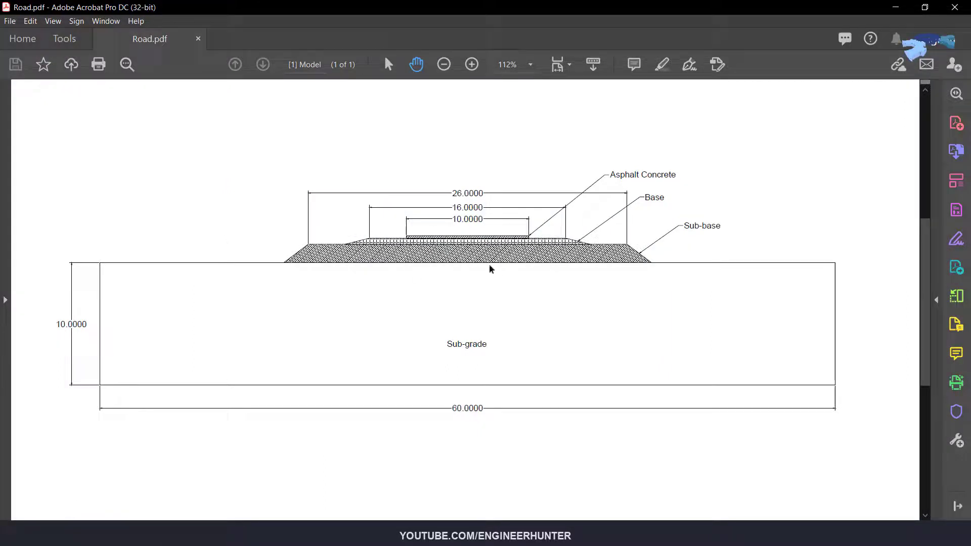
pyautogui.hotkey('alt', 'Tab')
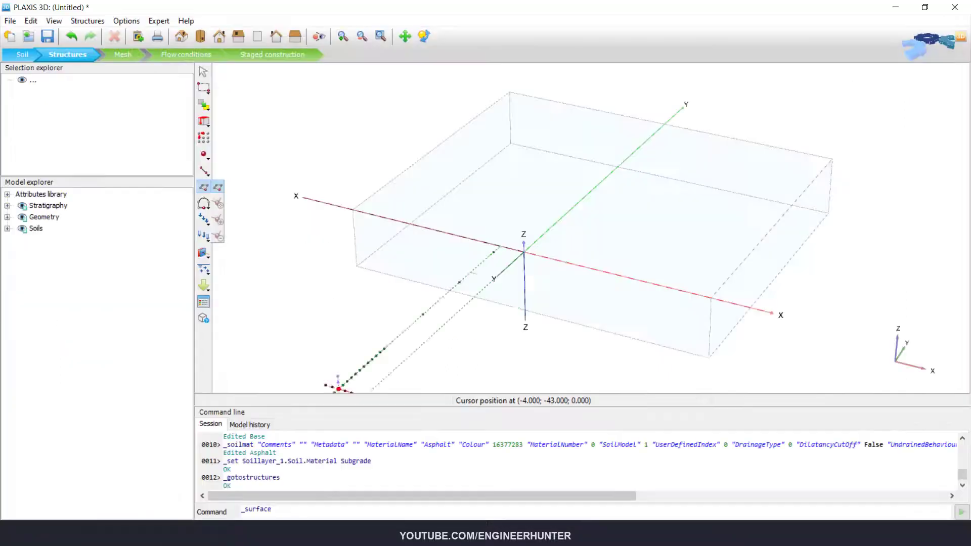
pyautogui.click(305, 509)
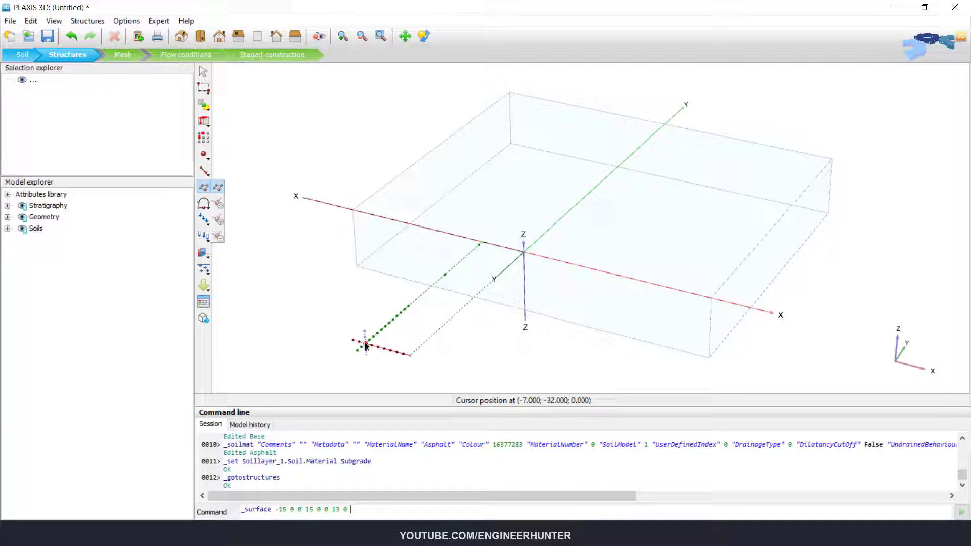
pyautogui.write('1.5')
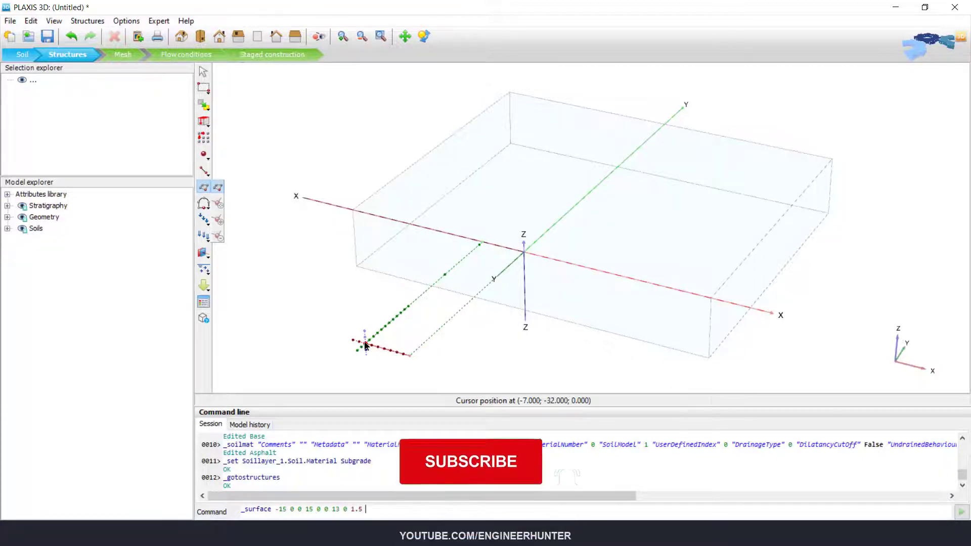
pyautogui.write(' -13 0 1.5')
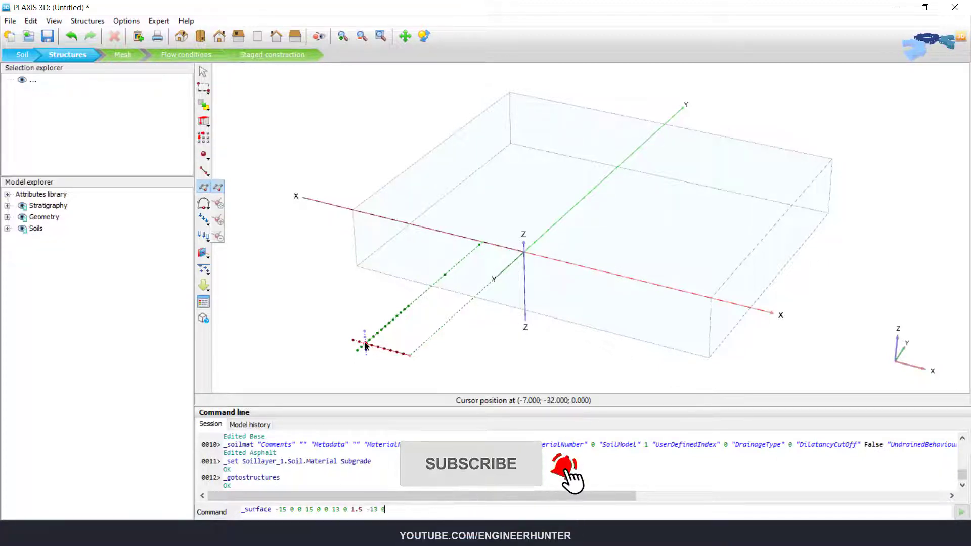
pyautogui.press('Return')
pyautogui.press('Escape')
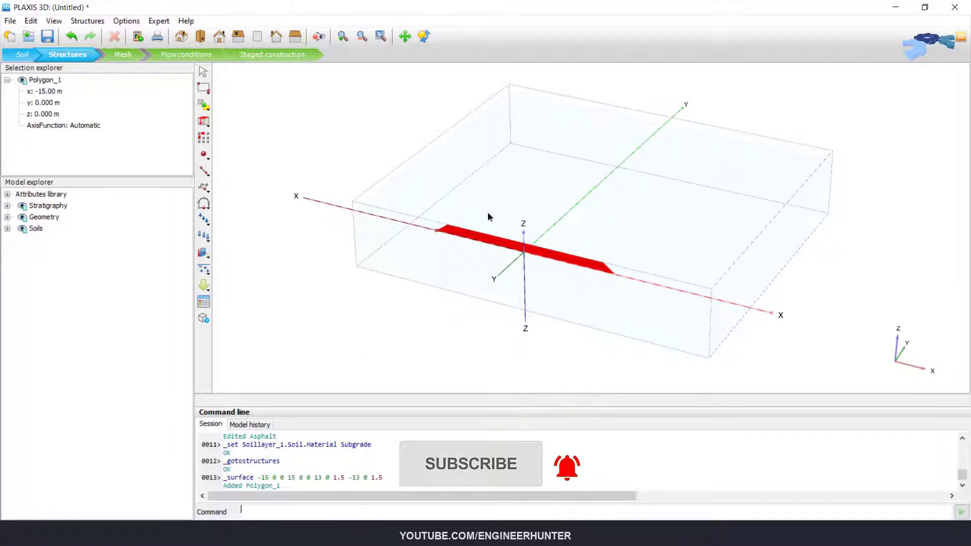
pyautogui.click(332, 137)
# Extrude Polygon_1 50 m along Y into the embankment volume
pyautogui.moveTo(209, 123)
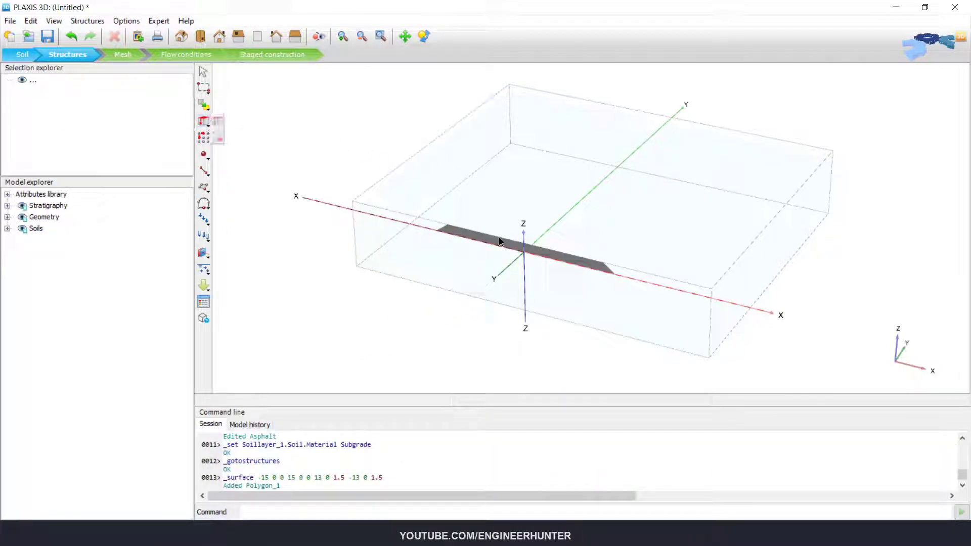
pyautogui.click(499, 238)
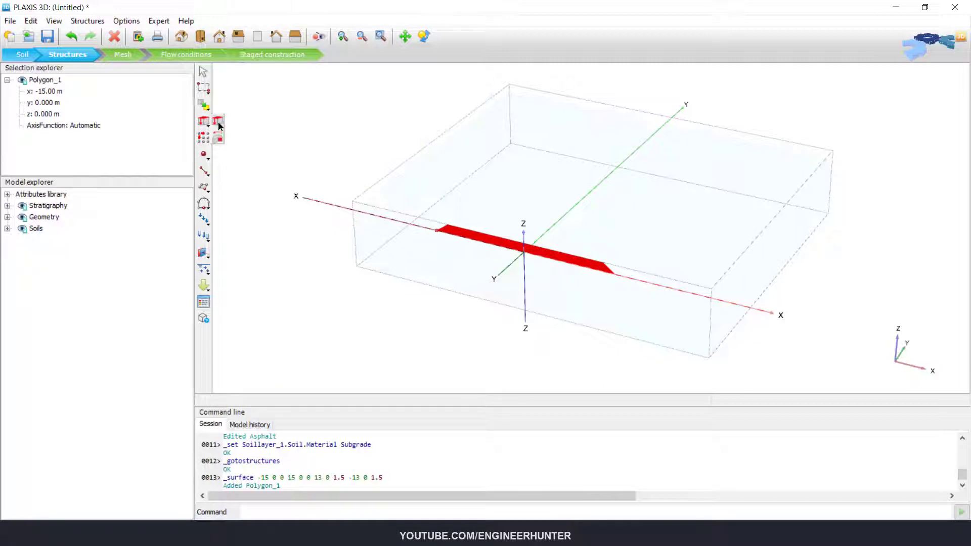
pyautogui.click(218, 122)
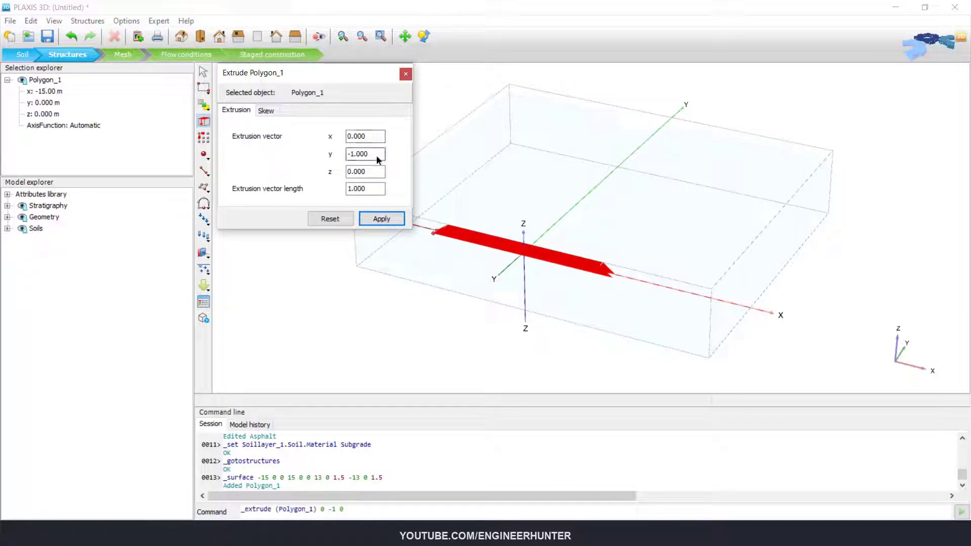
pyautogui.moveTo(377, 155); pyautogui.dragTo(335, 159)
pyautogui.write('50')
pyautogui.press('Tab')
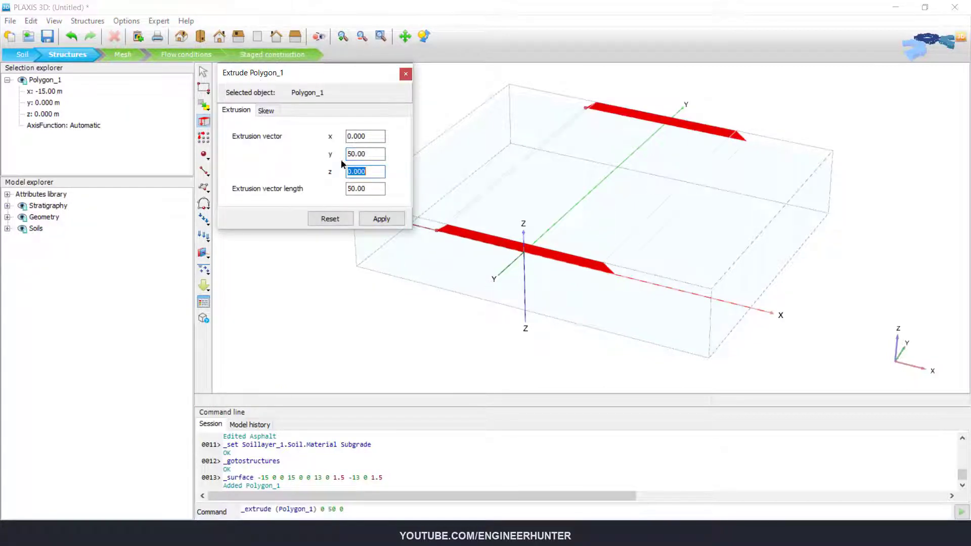
pyautogui.click(382, 218)
# Delete the leftover Polygon_1 cross-section after inspecting the embankment
pyautogui.click(749, 128)
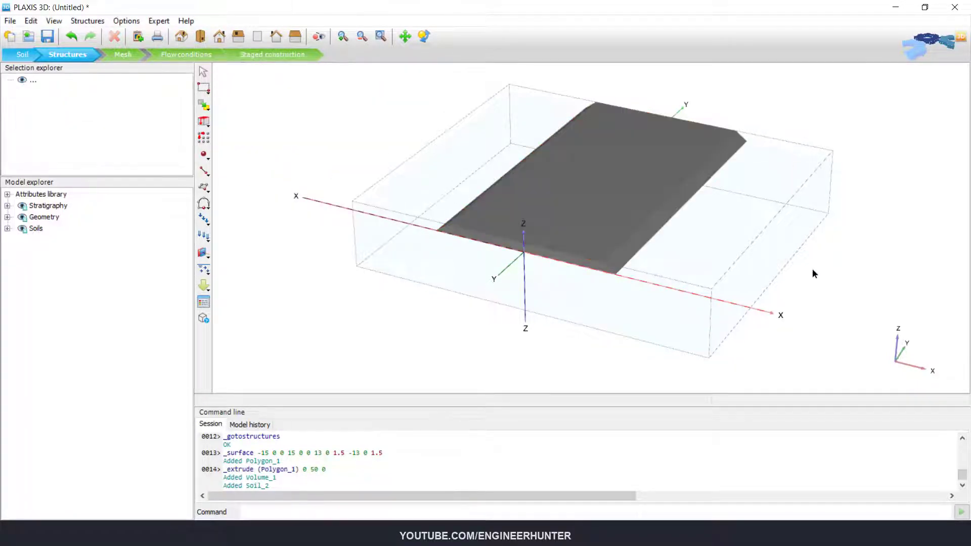
pyautogui.moveTo(750, 287); pyautogui.dragTo(730, 278, button='right')
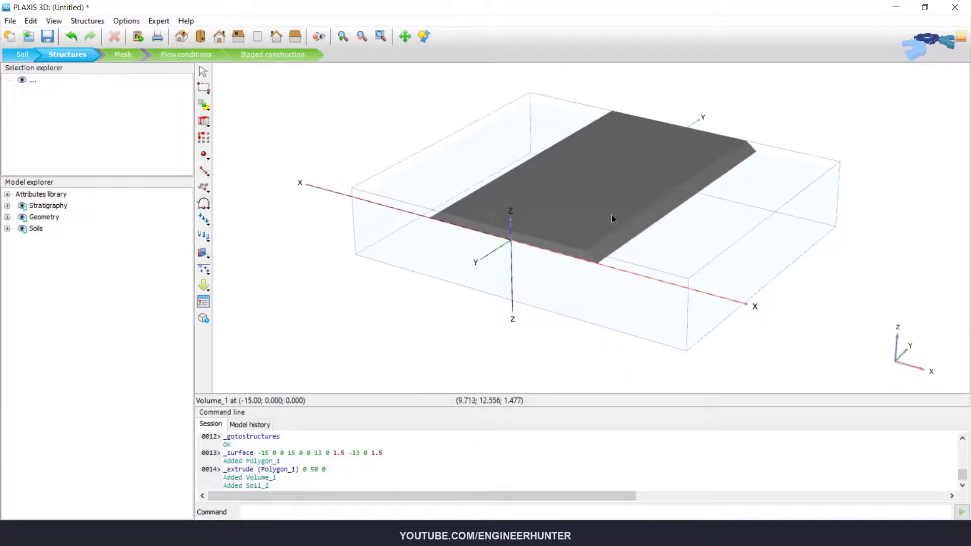
pyautogui.scroll(2, 523, 316)
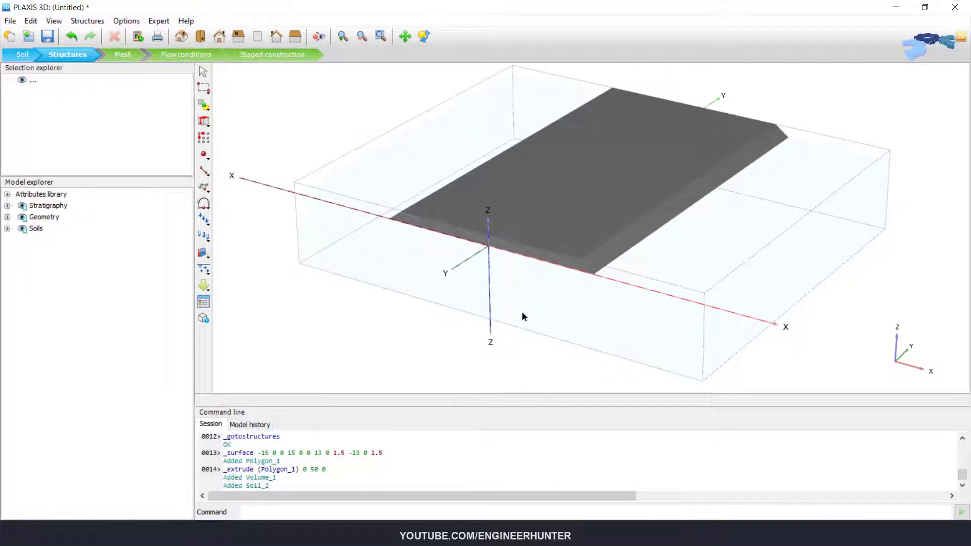
pyautogui.click(551, 254)
pyautogui.press('Delete')
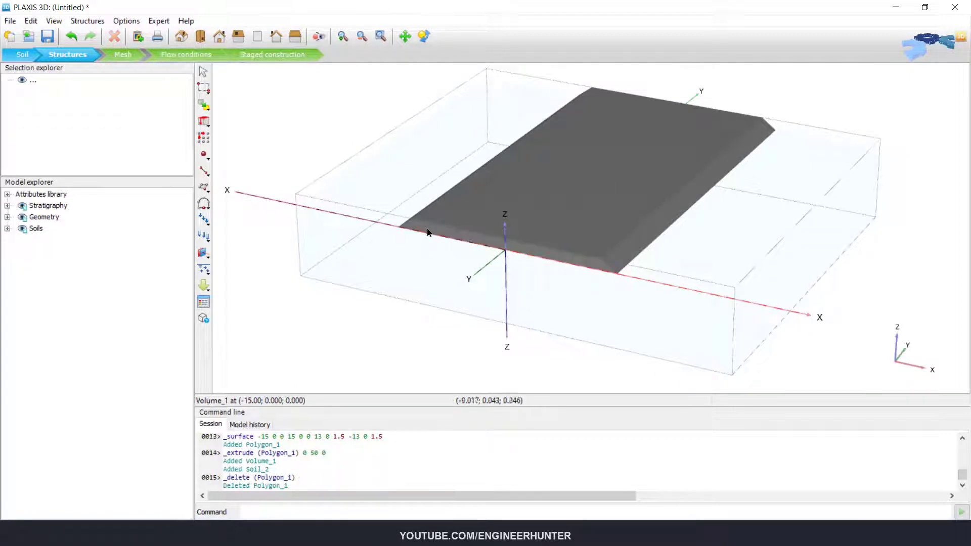
pyautogui.click(424, 234)
pyautogui.click(311, 123)
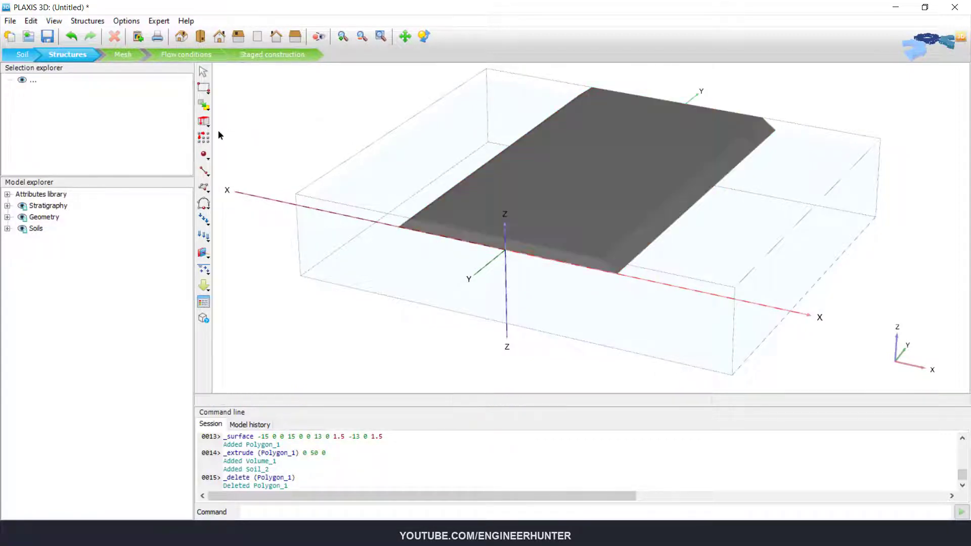
pyautogui.click(203, 189)
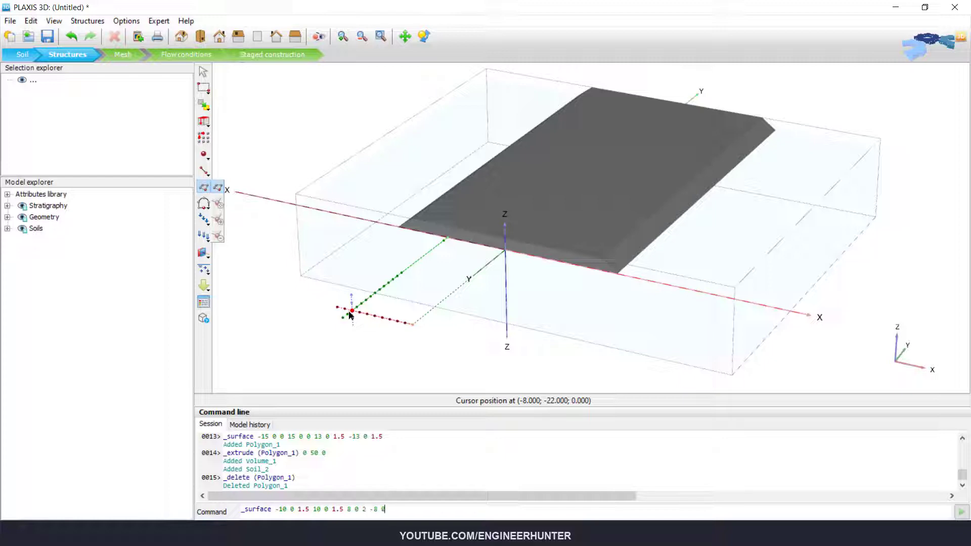
# Draw the second trapezoidal cross-section with _surface from z 1.5 m to z 2 m
pyautogui.write('2')
pyautogui.press('Return')
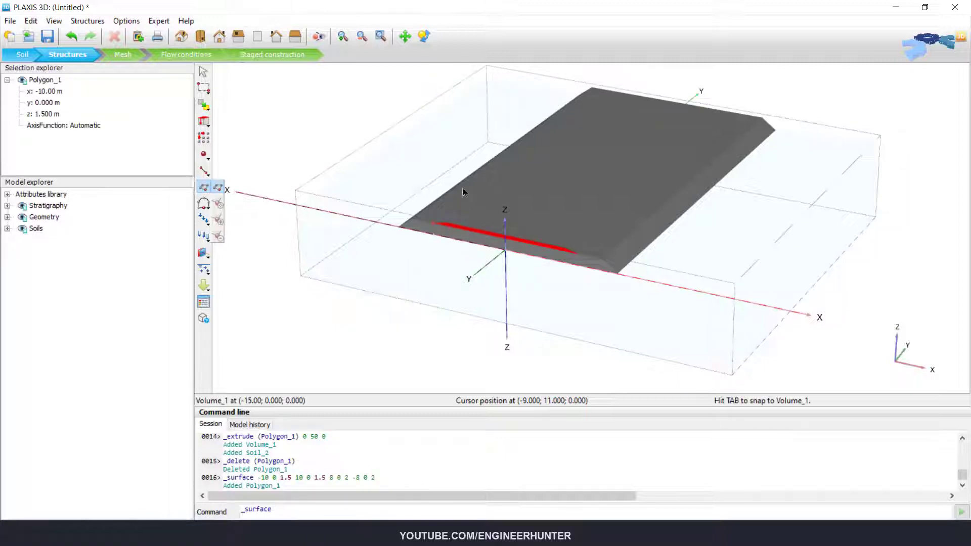
pyautogui.press('Escape')
# Extrude the polygon 50 m along Y and delete the leftover polygon
pyautogui.click(205, 123)
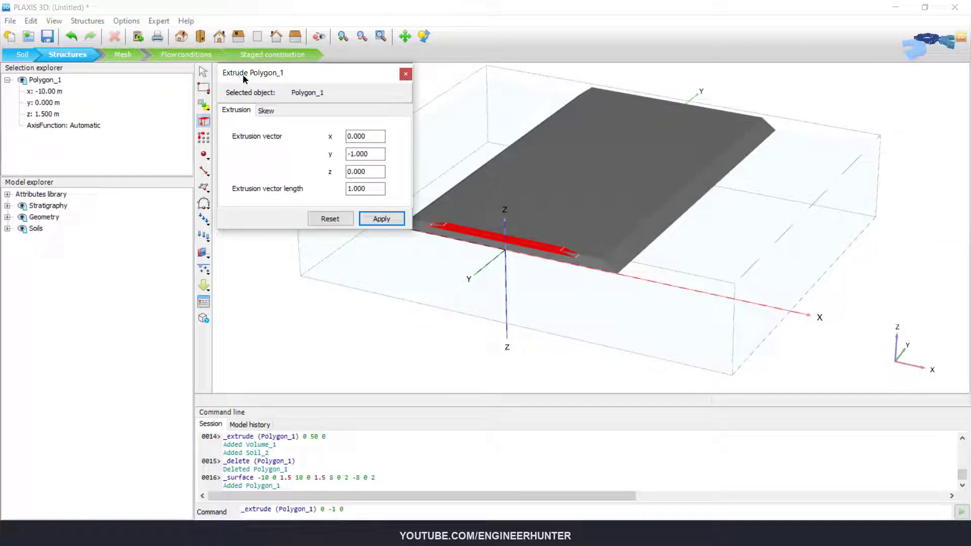
pyautogui.moveTo(375, 155); pyautogui.dragTo(329, 153)
pyautogui.write('50')
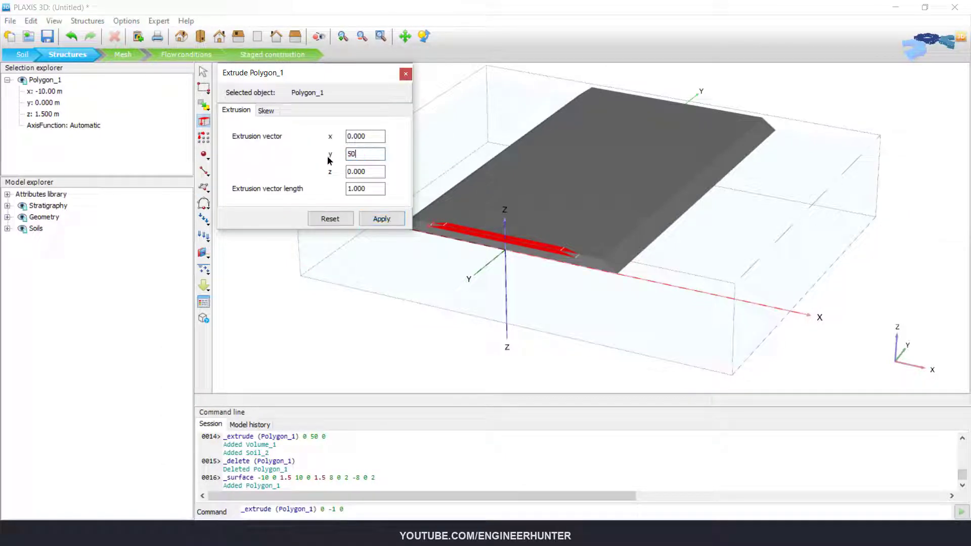
pyautogui.press('Tab')
pyautogui.click(387, 219)
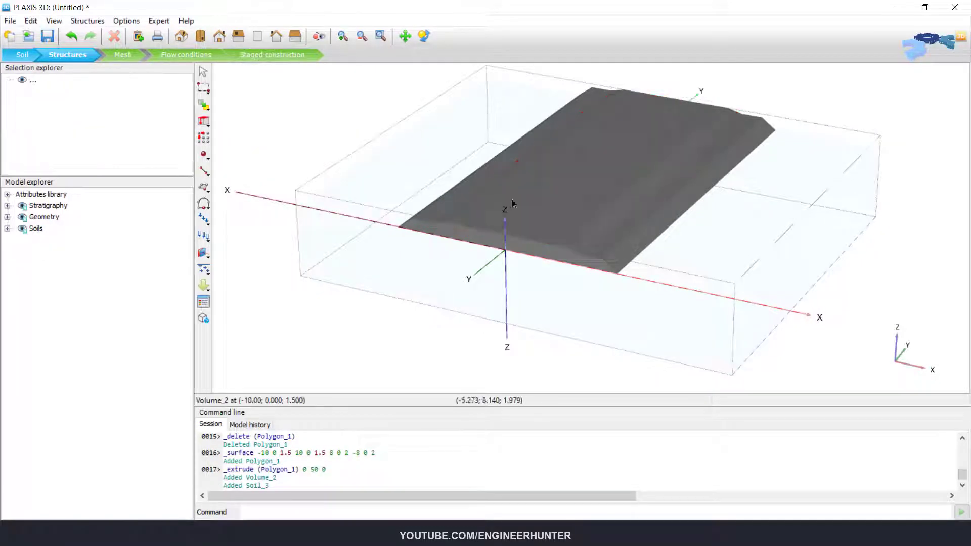
pyautogui.click(470, 231)
pyautogui.press('Delete')
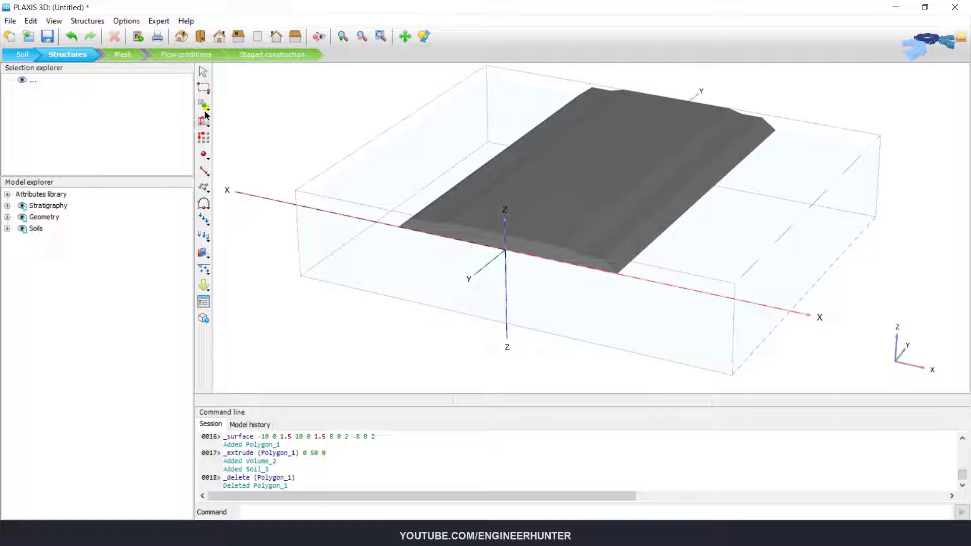
# Draw the 10 m-wide top layer section from z 2 to 2.2 m and extrude it 50 m along Y
pyautogui.click(203, 188)
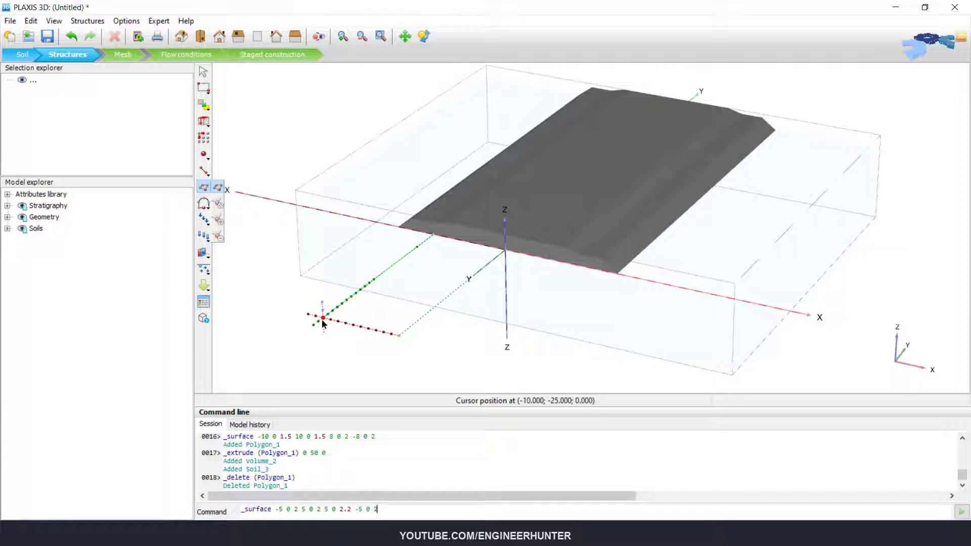
pyautogui.press('Return')
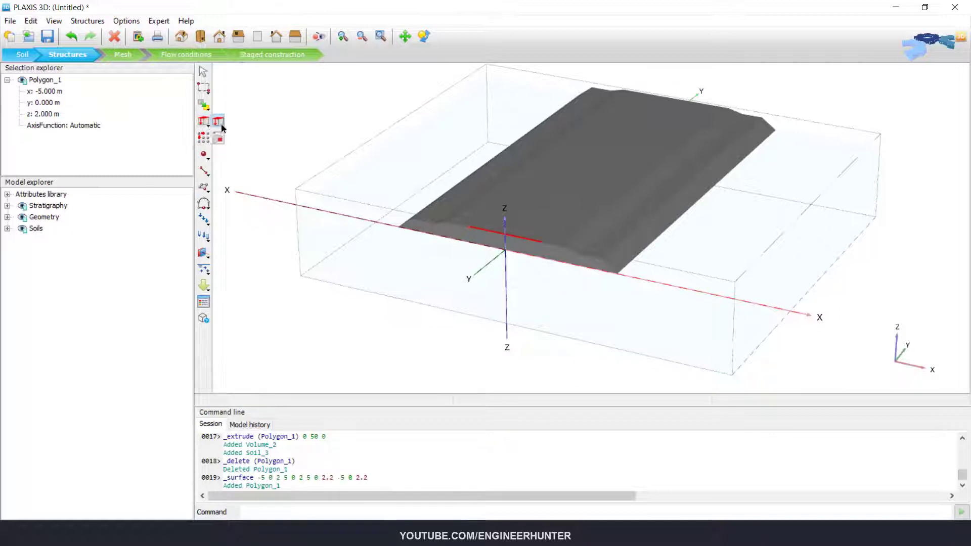
pyautogui.click(204, 122)
pyautogui.doubleClick(371, 154)
pyautogui.write('50')
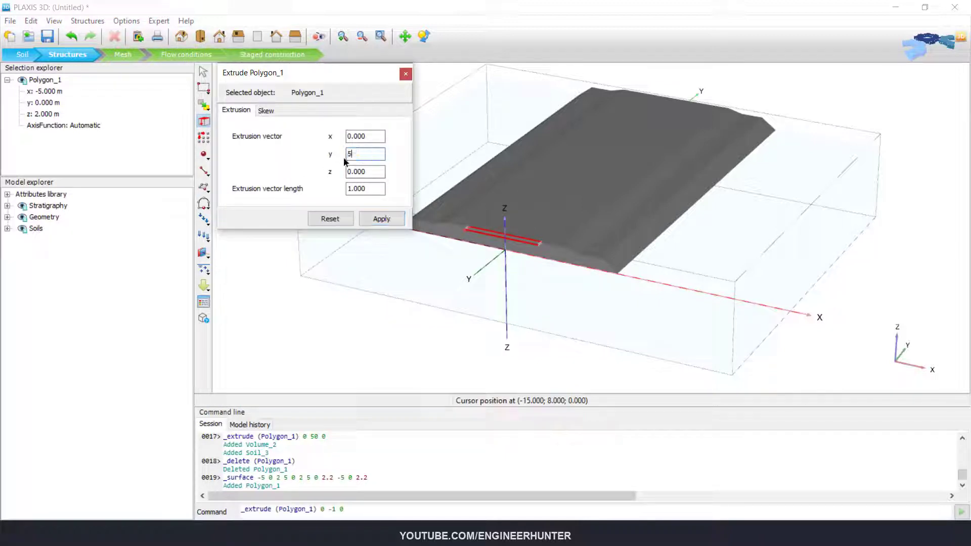
pyautogui.press('Tab')
pyautogui.click(382, 218)
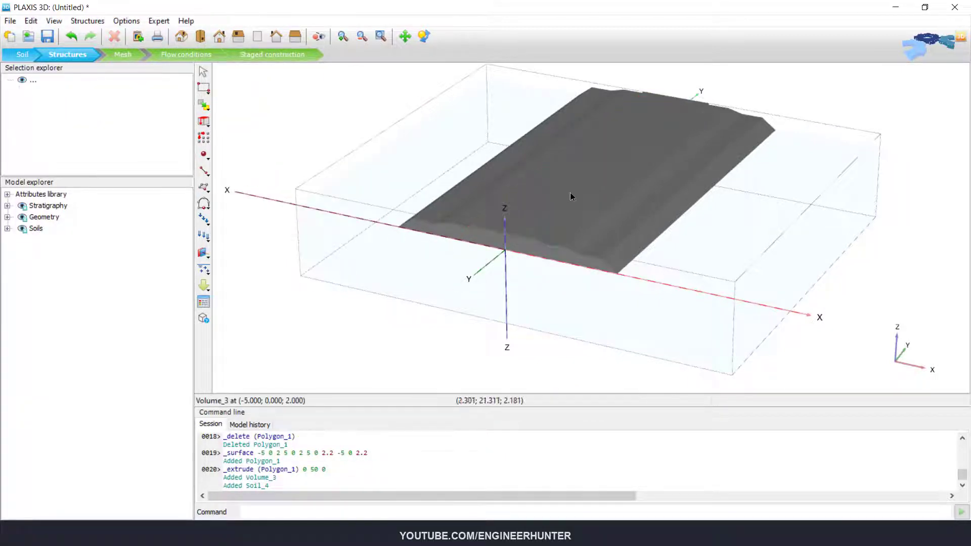
# Delete the leftover top-layer polygon and orbit to a near-front view of the embankment
pyautogui.scroll(5, 569, 192)
pyautogui.click(486, 220)
pyautogui.click(486, 220)
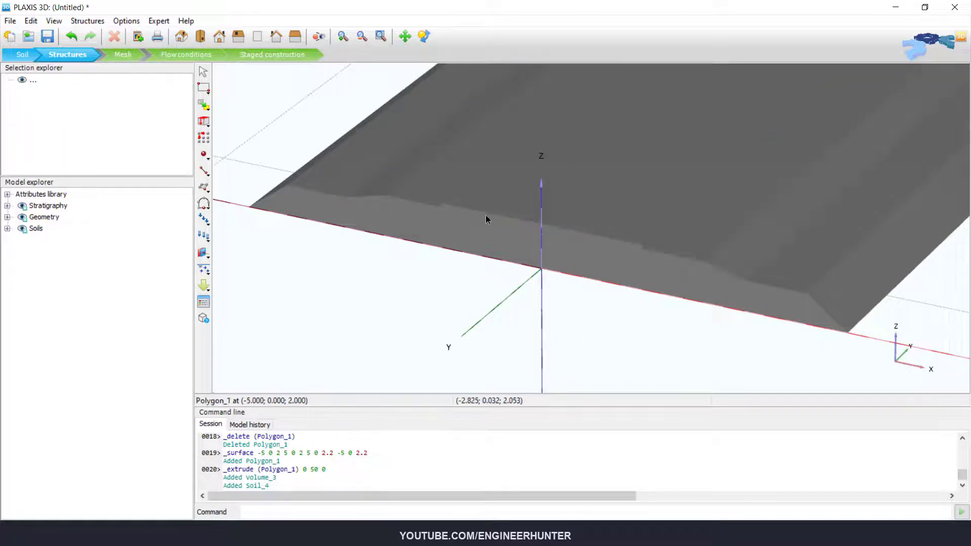
pyautogui.click(485, 219)
pyautogui.press('Delete')
pyautogui.scroll(-5, 487, 214)
pyautogui.moveTo(572, 255); pyautogui.dragTo(655, 184, button='right')
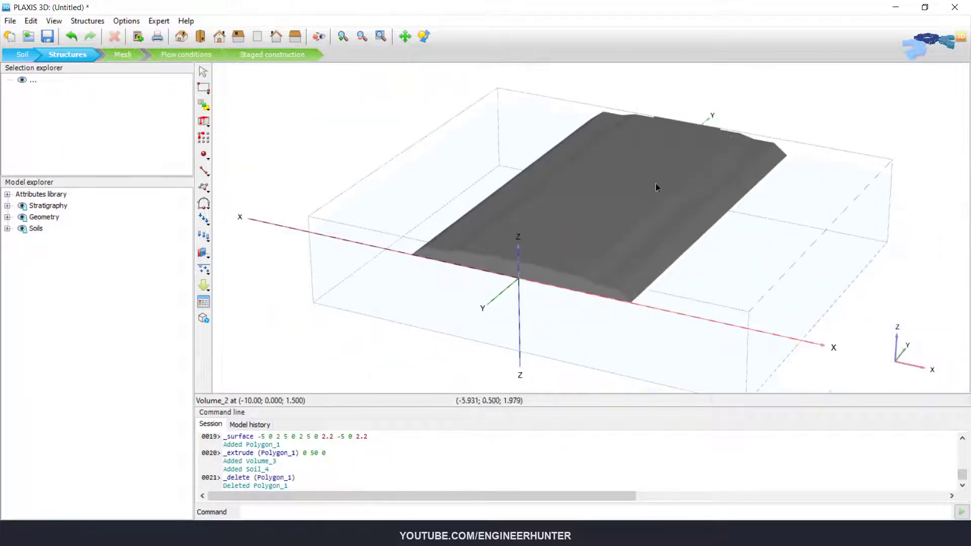
pyautogui.moveTo(778, 113); pyautogui.dragTo(606, 260, button='right')
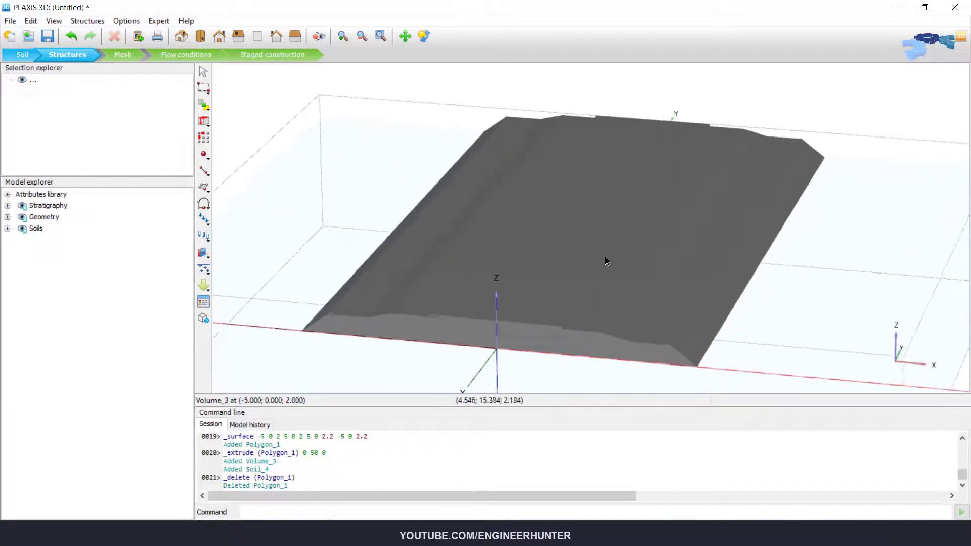
# Assign the Sub-base material to the outer embankment volume, Volume_1
pyautogui.click(790, 157)
pyautogui.rightClick(790, 157)
pyautogui.moveTo(824, 261)
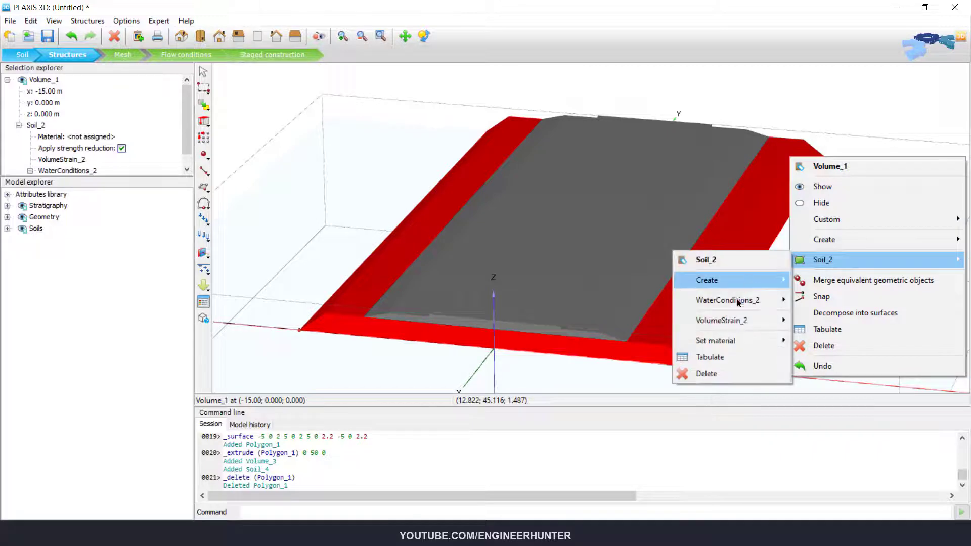
pyautogui.moveTo(714, 347)
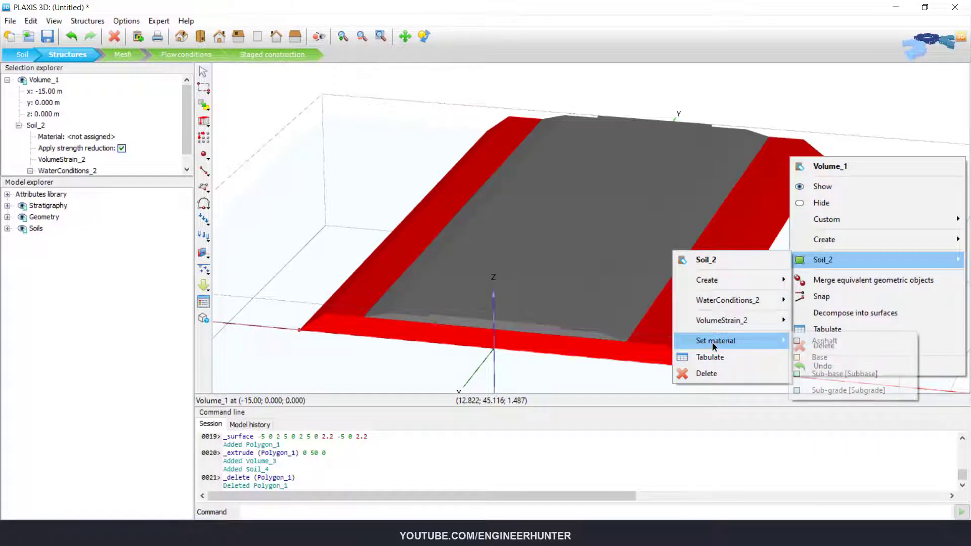
pyautogui.click(827, 376)
pyautogui.click(796, 124)
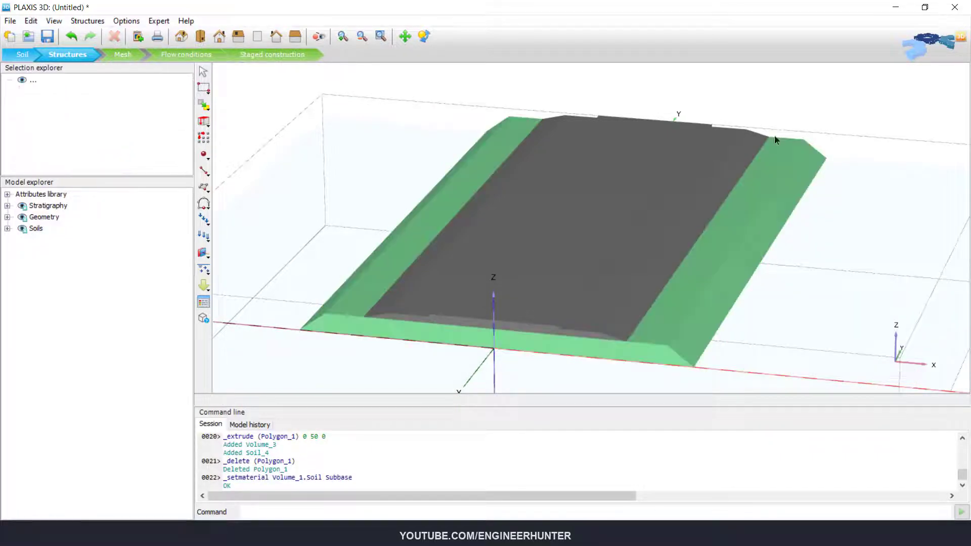
# Assign the Base material to the middle layer, Volume_2
pyautogui.click(734, 154)
pyautogui.rightClick(734, 154)
pyautogui.moveTo(774, 257)
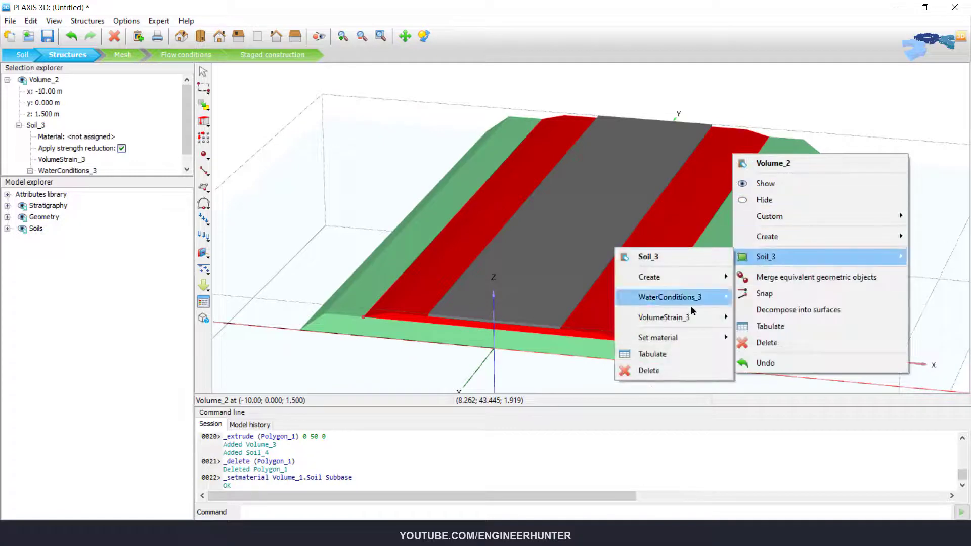
pyautogui.moveTo(714, 343)
pyautogui.click(768, 354)
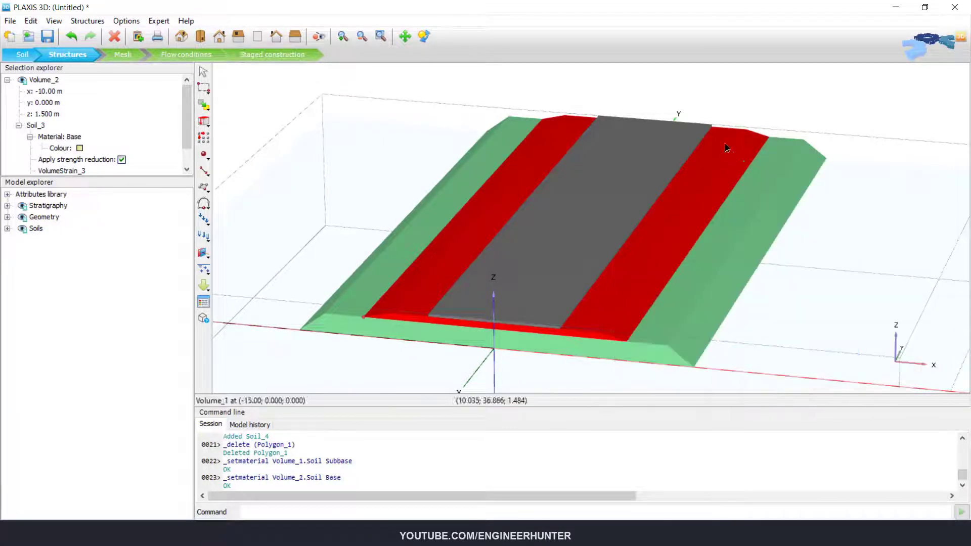
pyautogui.click(728, 101)
# Assign Asphalt to the top layer, Volume_3, and deselect it
pyautogui.click(670, 153)
pyautogui.rightClick(671, 156)
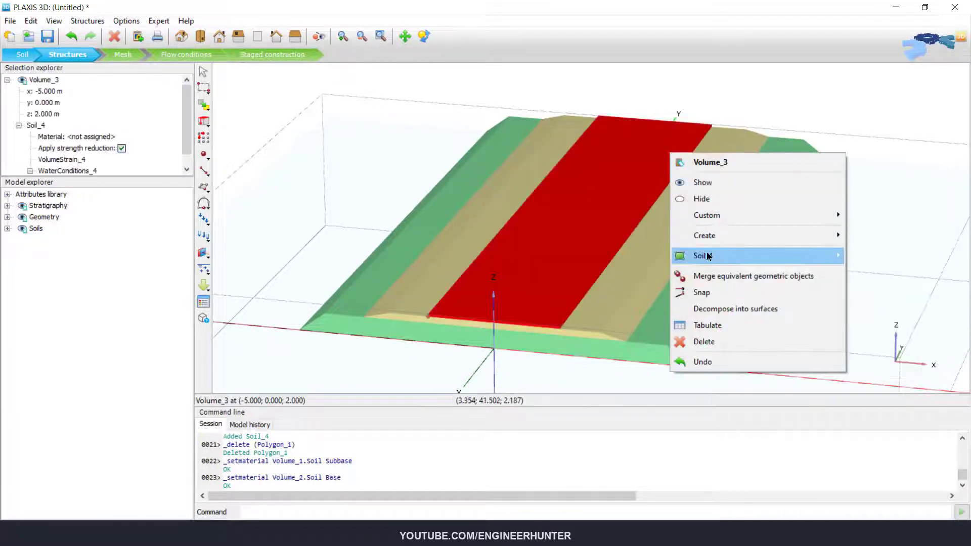
pyautogui.moveTo(715, 256)
pyautogui.moveTo(848, 336)
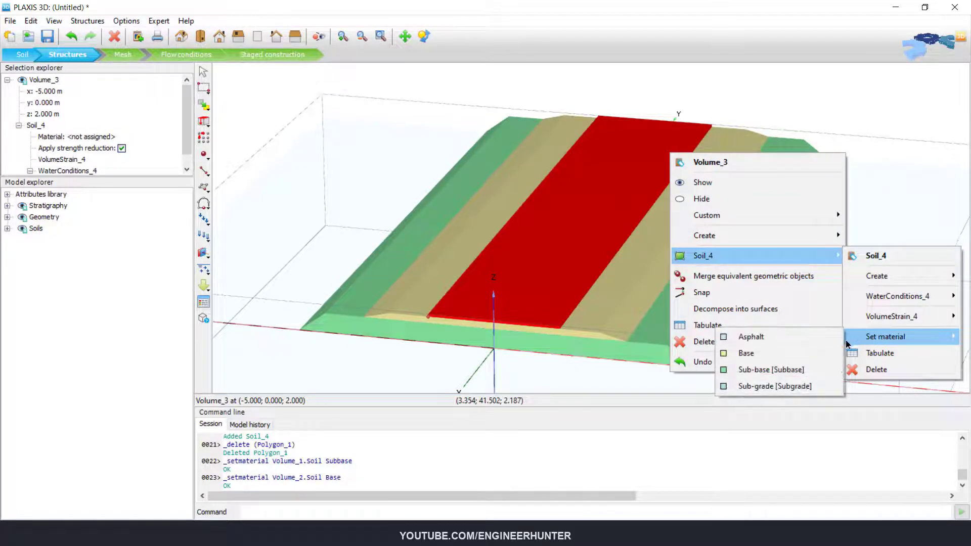
pyautogui.click(754, 338)
pyautogui.click(706, 95)
pyautogui.scroll(-3, 548, 153)
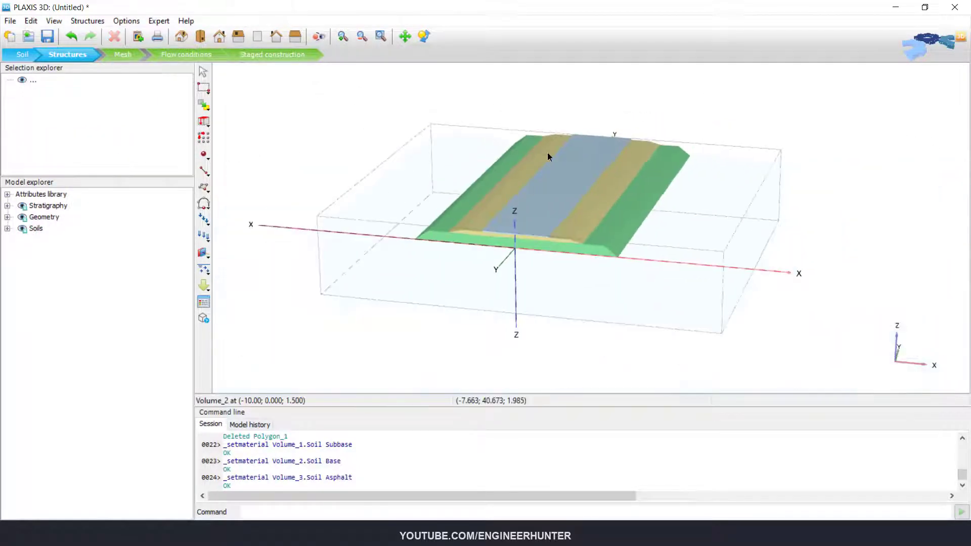
pyautogui.scroll(1, 757, 244)
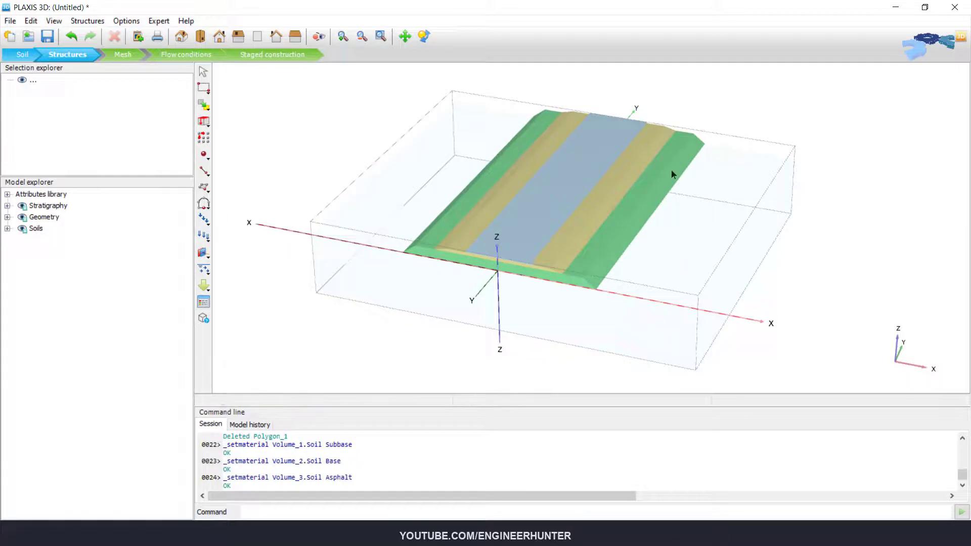
pyautogui.scroll(2, 554, 293)
pyautogui.scroll(-3, 638, 281)
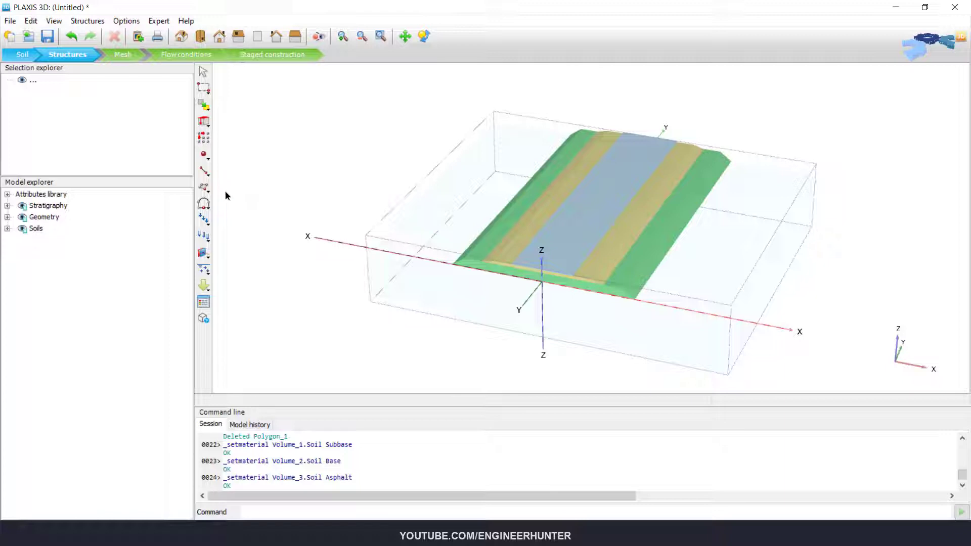
# Create a point with load and movement at (-3.25, 0, 2.2)
pyautogui.click(202, 160)
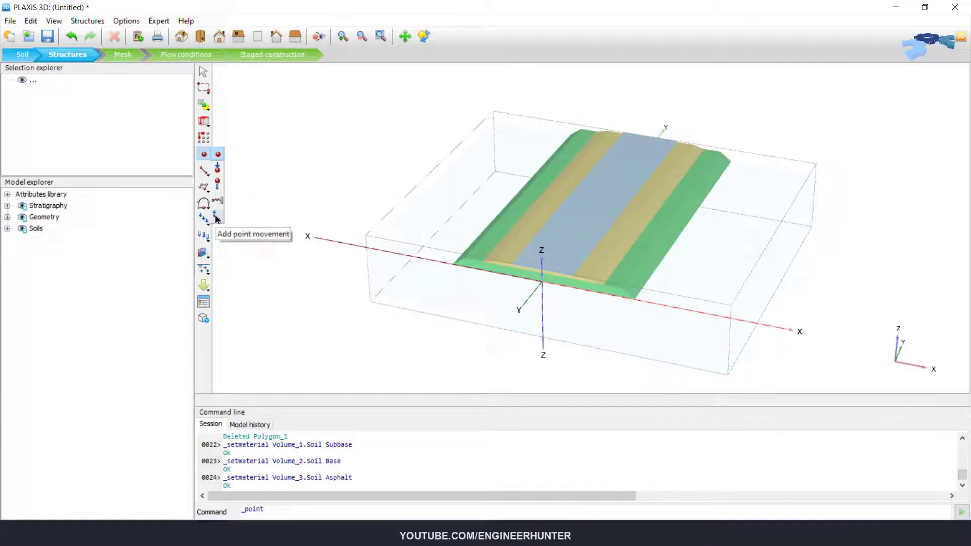
pyautogui.click(215, 217)
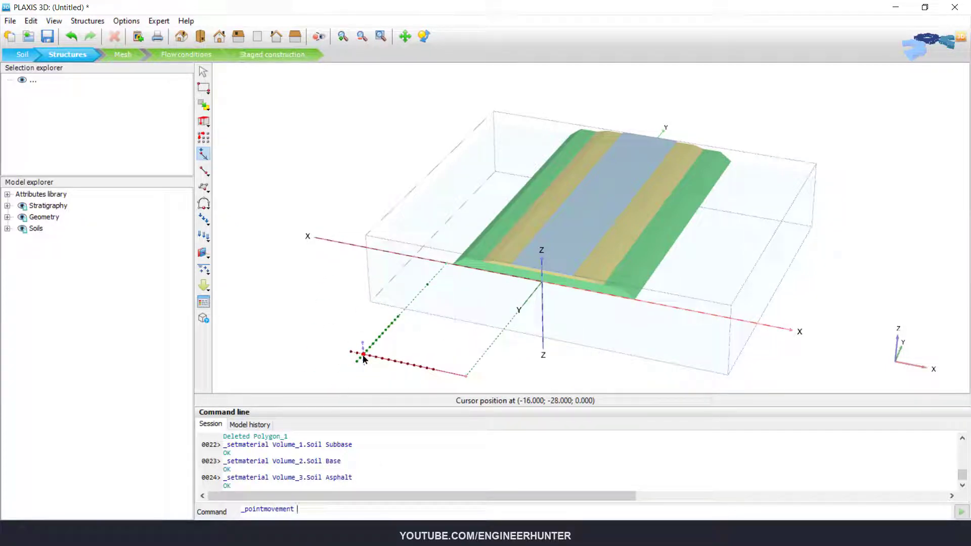
pyautogui.write('-3.25 0 2.2')
pyautogui.press('Return')
pyautogui.press('Escape')
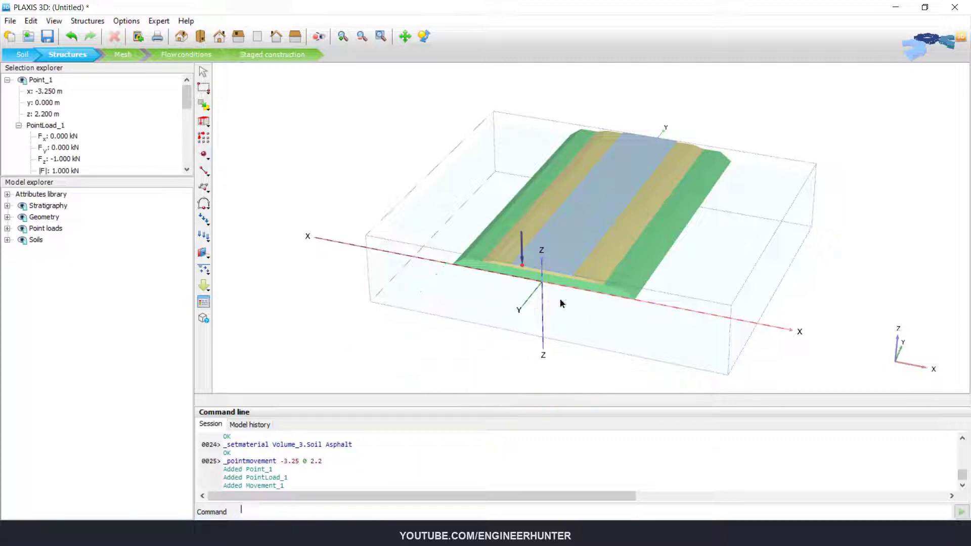
# Change Point_1's y coordinate to 0.5 in the Selection explorer
pyautogui.scroll(4, 554, 271)
pyautogui.scroll(1, 441, 235)
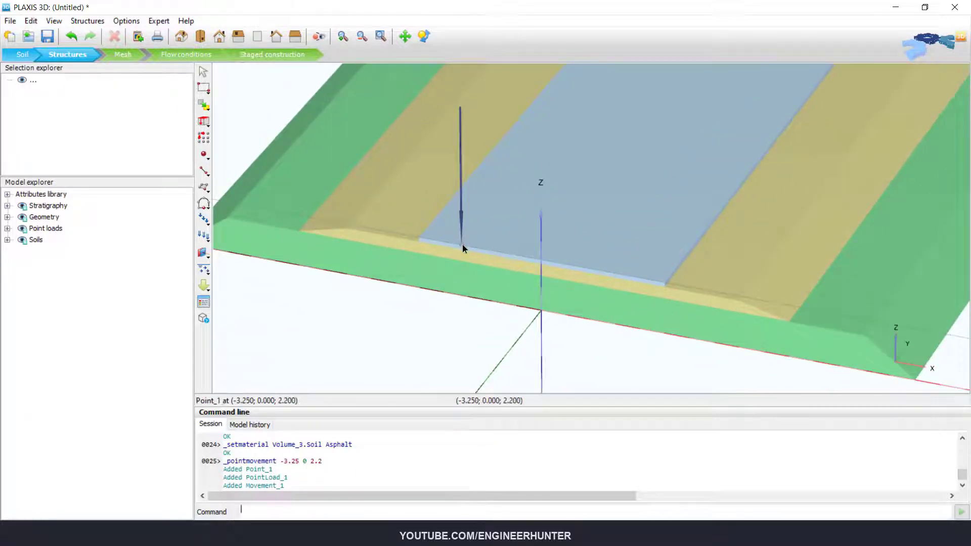
pyautogui.click(461, 245)
pyautogui.scroll(-3, 445, 228)
pyautogui.scroll(4, 530, 305)
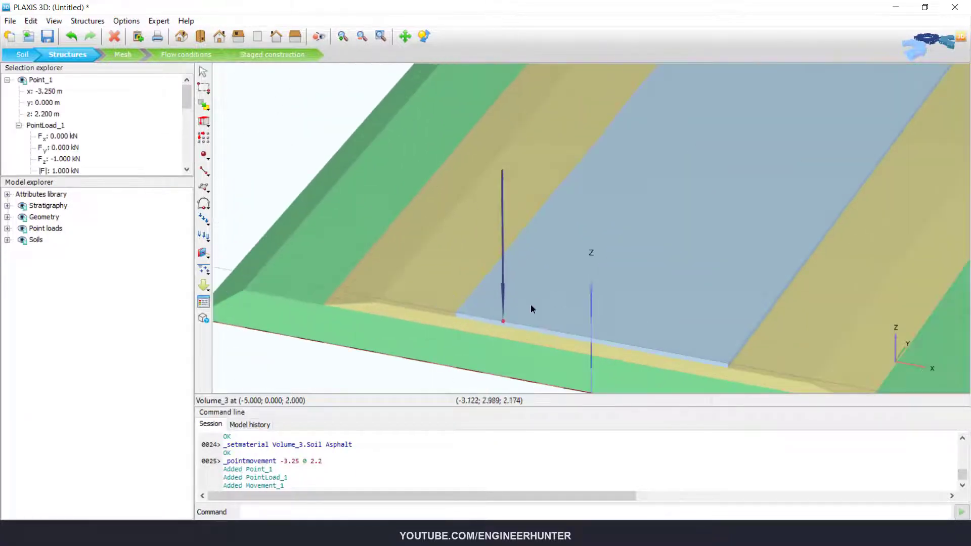
pyautogui.click(46, 103)
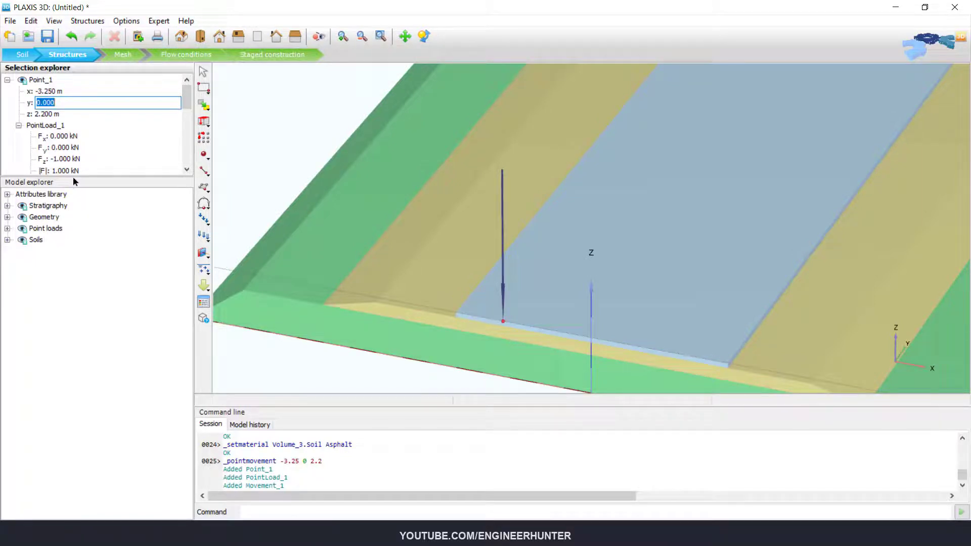
pyautogui.moveTo(73, 177); pyautogui.dragTo(72, 296)
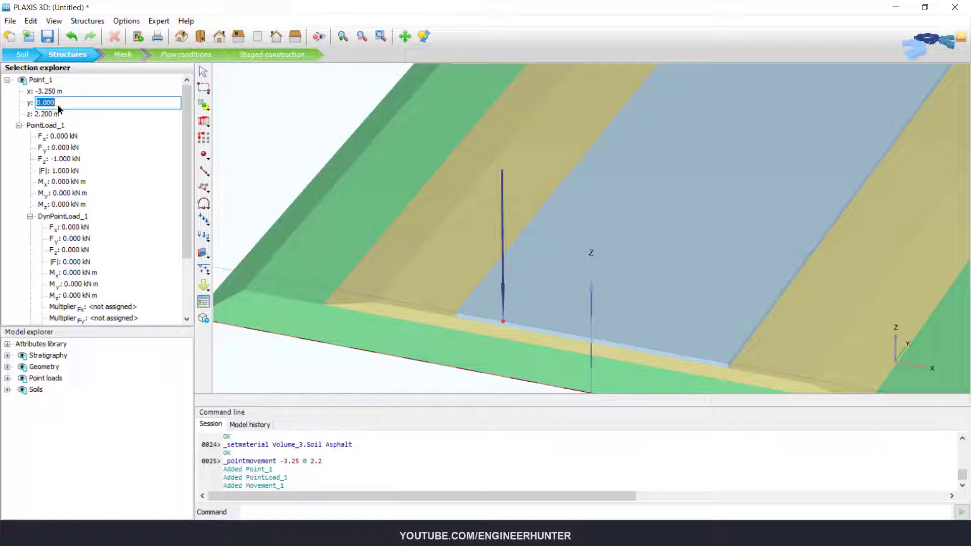
pyautogui.write('0.5')
pyautogui.press('Return')
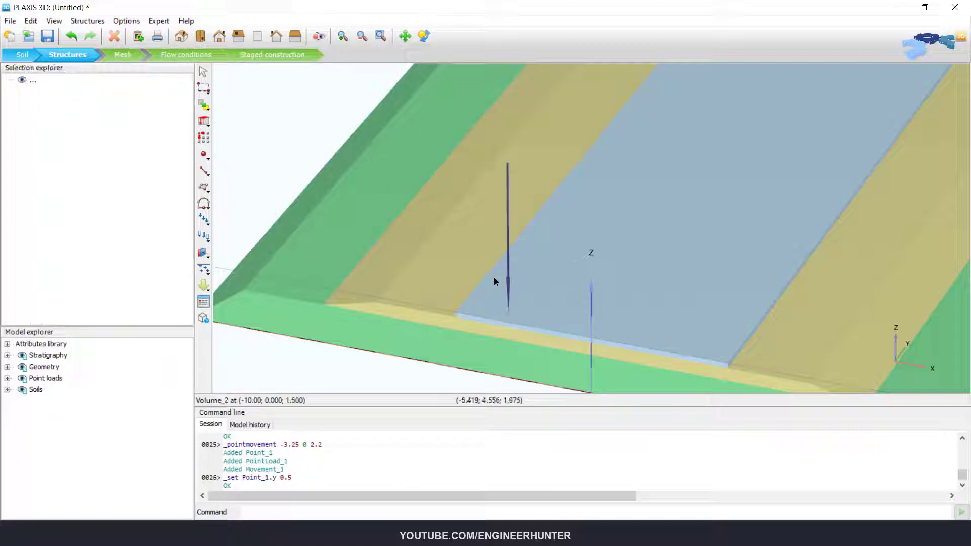
# Copy Point_1 in a 1D x-direction array of 2 columns spaced 1.5 m
pyautogui.click(203, 137)
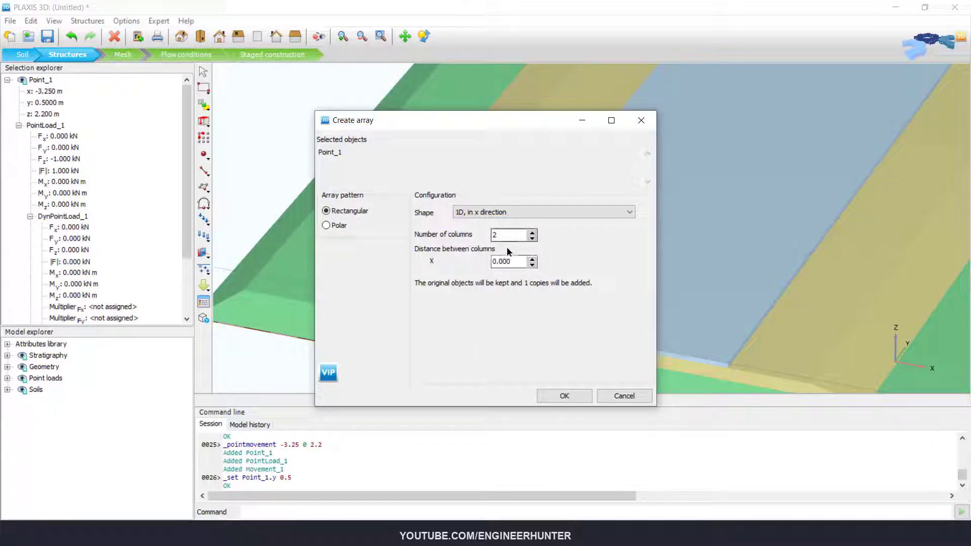
pyautogui.press('Tab')
pyautogui.write('1.5')
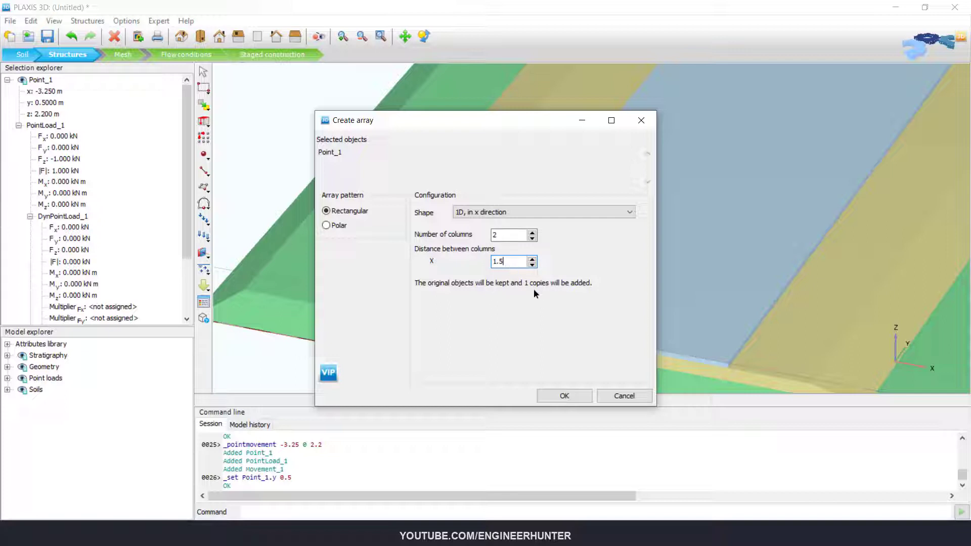
pyautogui.click(576, 393)
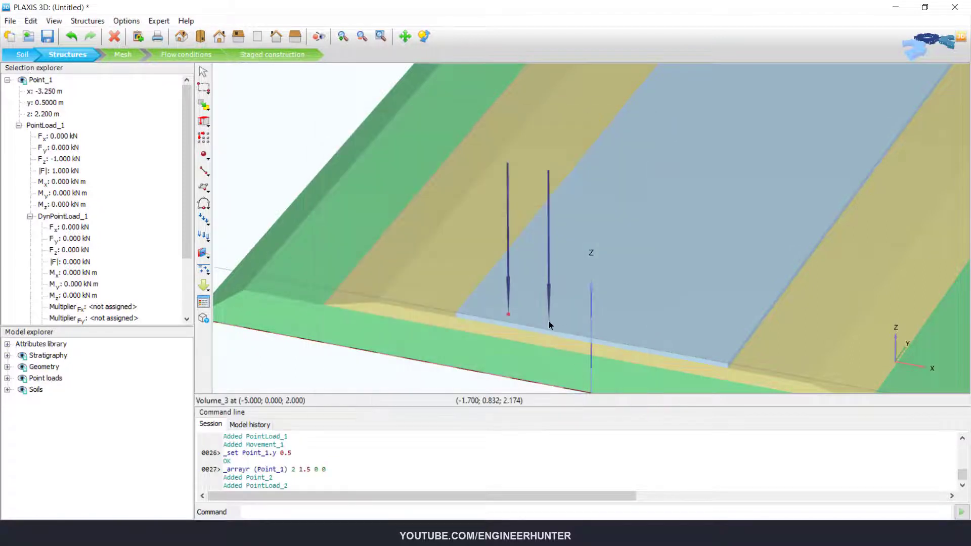
# Select both load points, Point_1 and Point_2
pyautogui.click(560, 336)
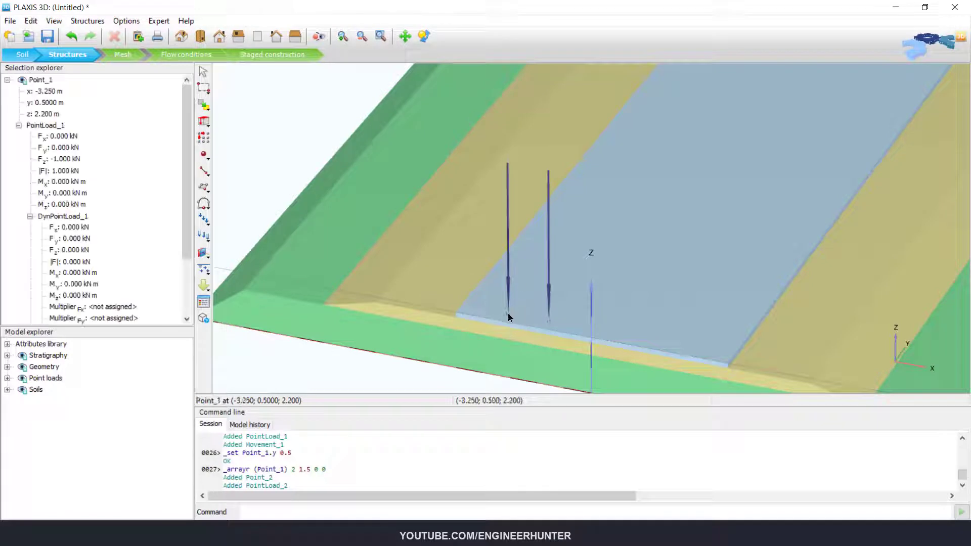
pyautogui.click(529, 315)
pyautogui.click(521, 314)
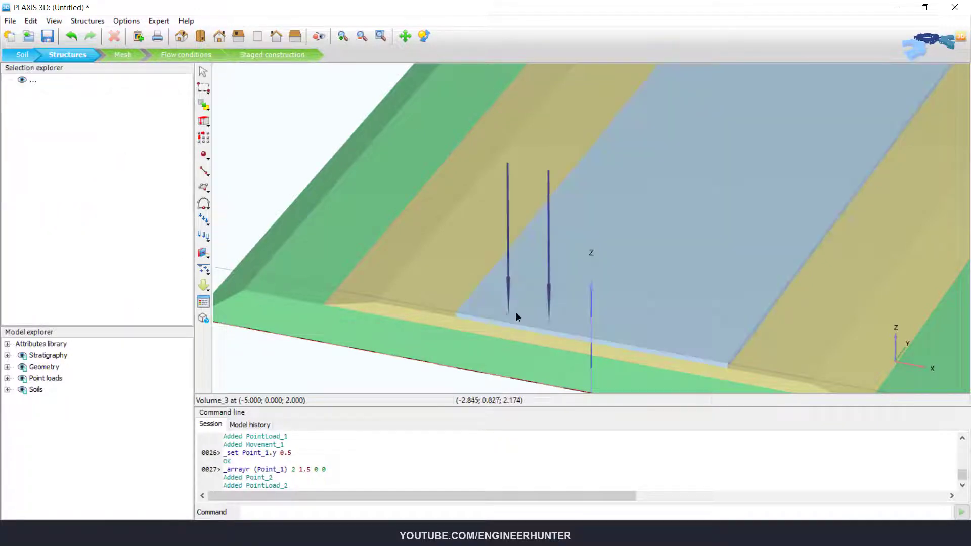
pyautogui.click(515, 313)
pyautogui.click(512, 314)
pyautogui.click(508, 314)
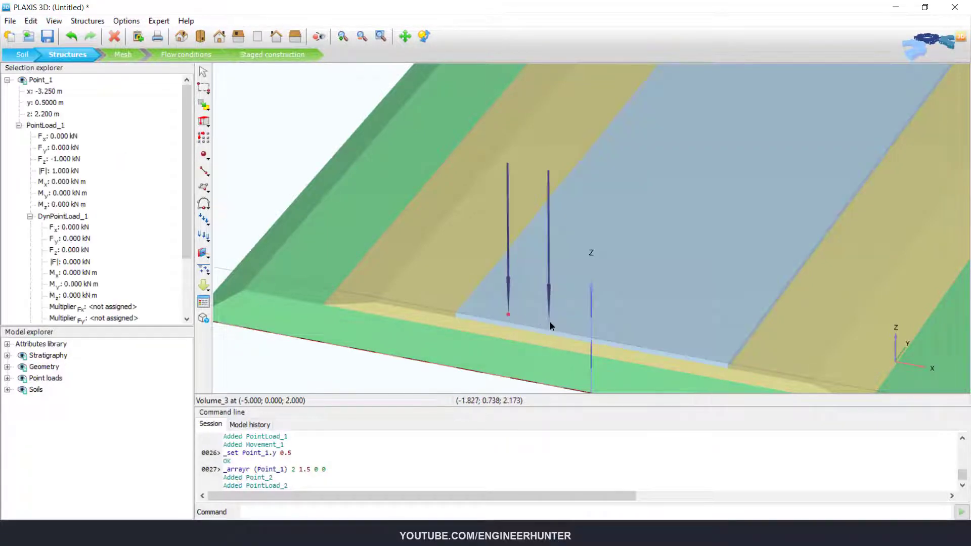
pyautogui.keyDown('ctrl'); pyautogui.click(551, 322); pyautogui.keyUp('ctrl')
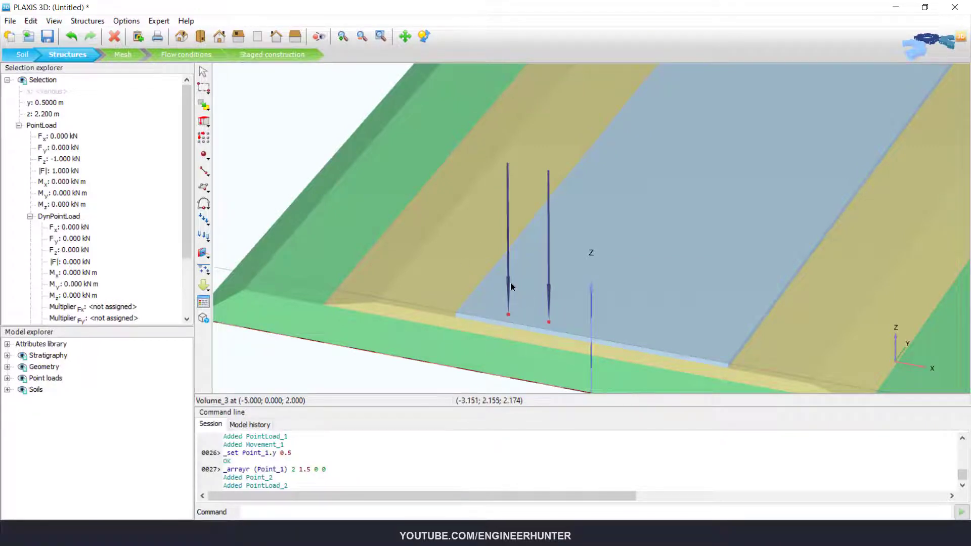
pyautogui.scroll(-2, 511, 282)
pyautogui.scroll(2, 501, 305)
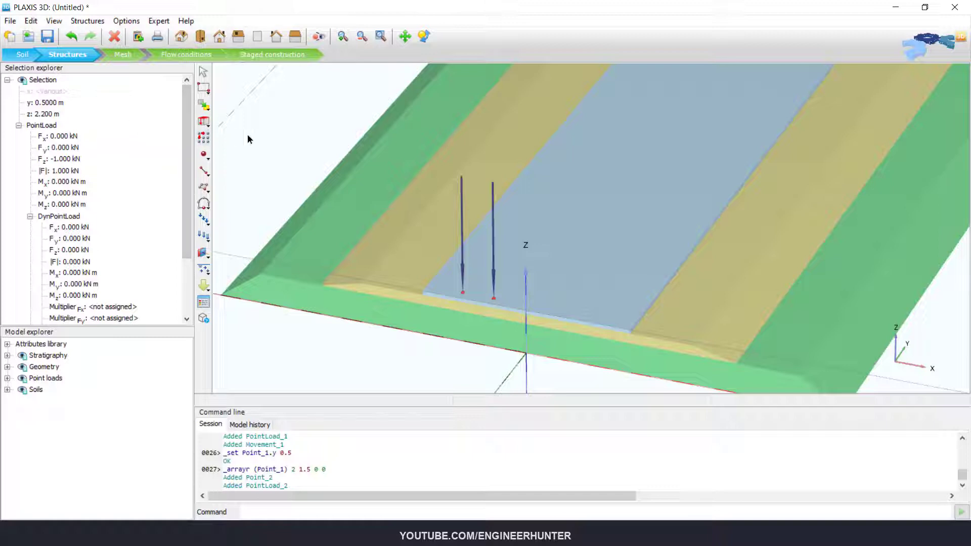
# Array the two load points in the y direction, 2 columns spaced 2 m
pyautogui.moveTo(447, 122); pyautogui.dragTo(201, 86)
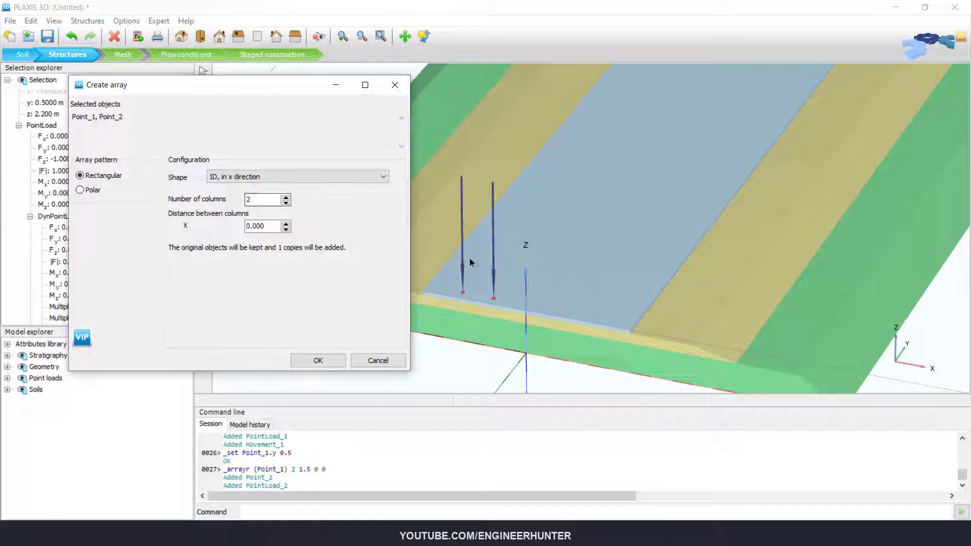
pyautogui.moveTo(273, 228); pyautogui.dragTo(236, 231)
pyautogui.click(253, 176)
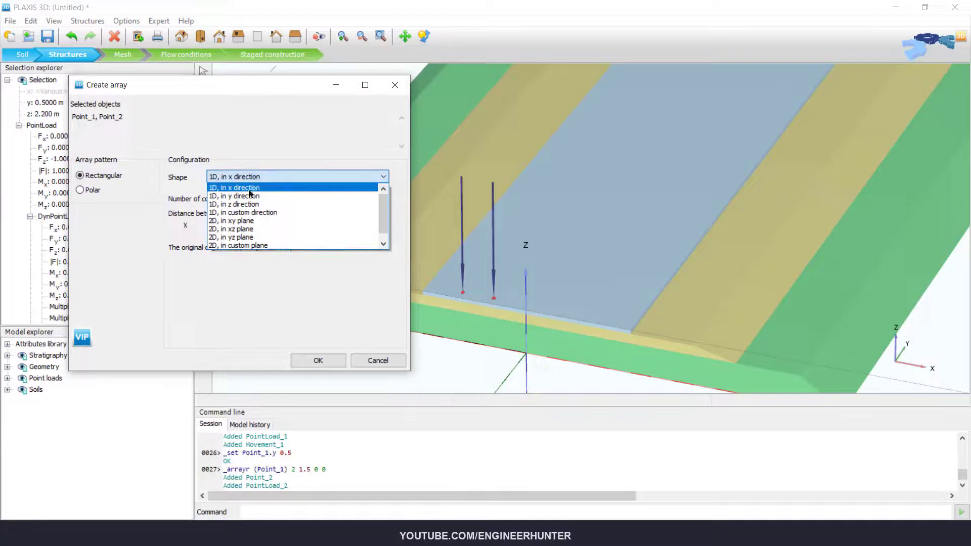
pyautogui.click(253, 189)
pyautogui.moveTo(268, 227); pyautogui.dragTo(233, 227)
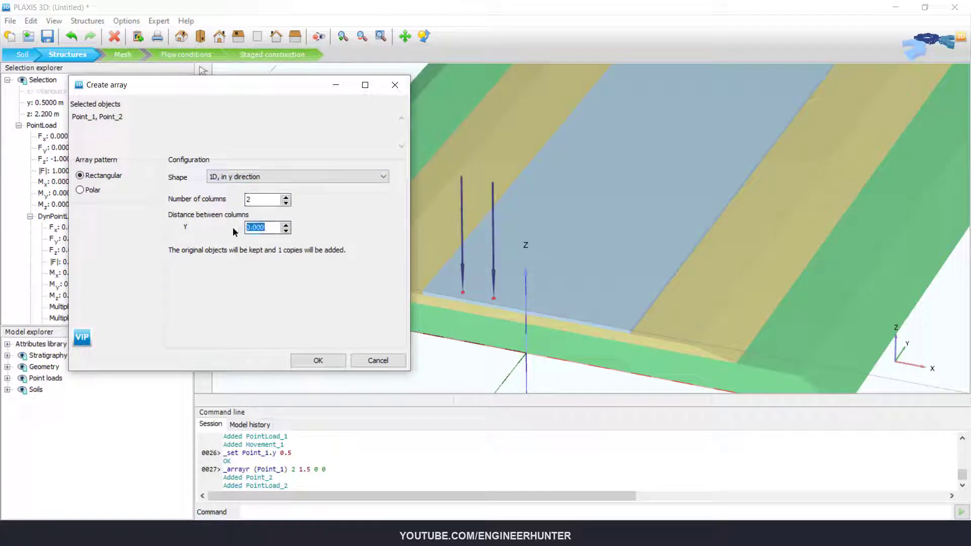
pyautogui.write('2')
pyautogui.click(328, 361)
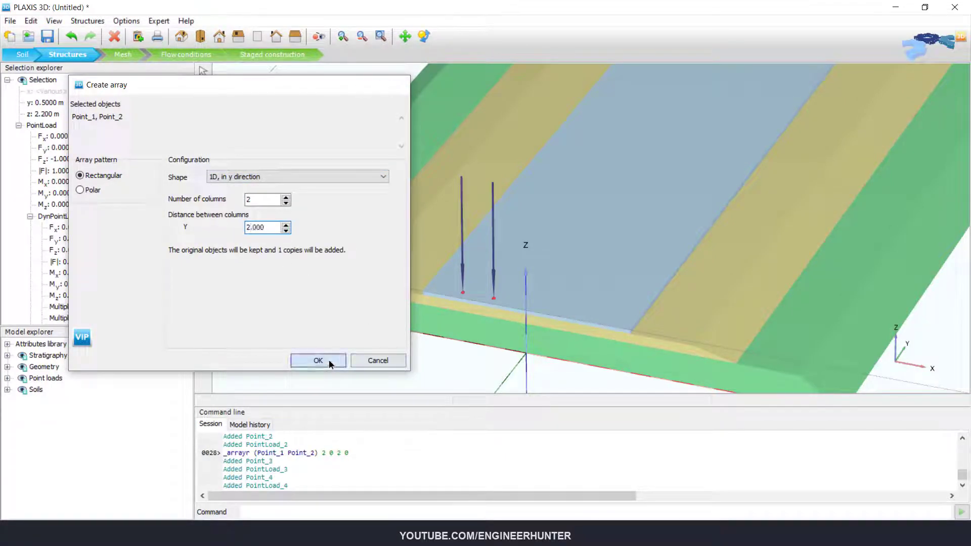
# Orbit and zoom around the asphalt to inspect the four point loads
pyautogui.scroll(-1, 530, 277)
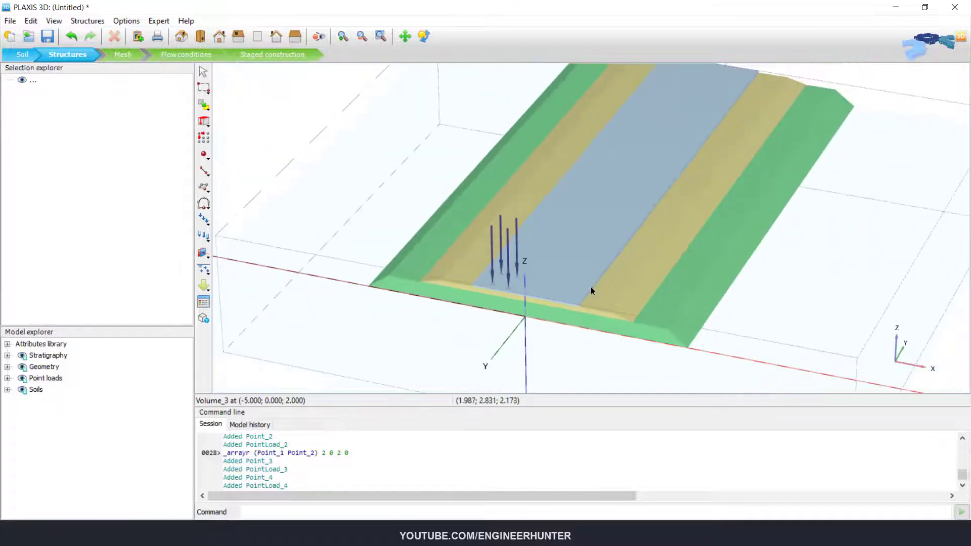
pyautogui.moveTo(569, 291); pyautogui.dragTo(590, 284, button='right')
pyautogui.scroll(3, 538, 284)
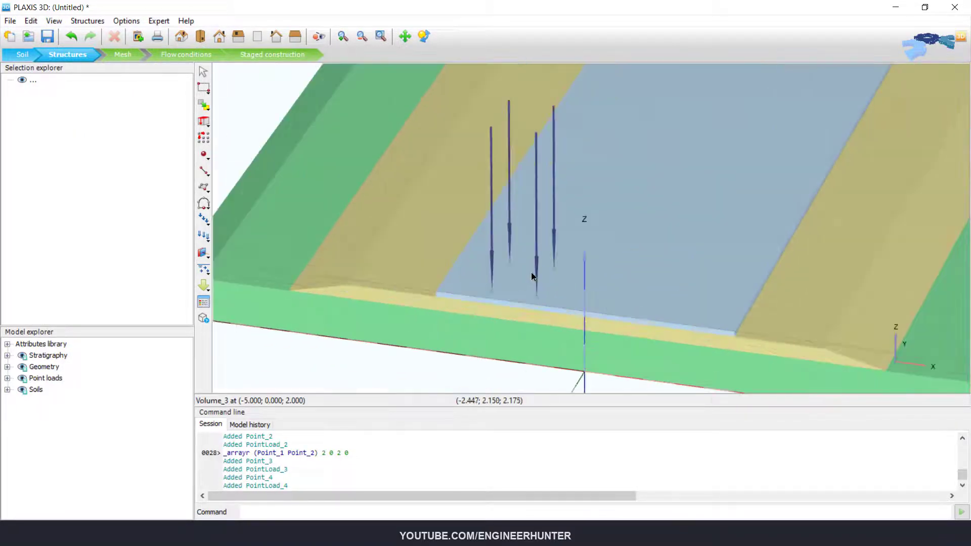
pyautogui.click(535, 296)
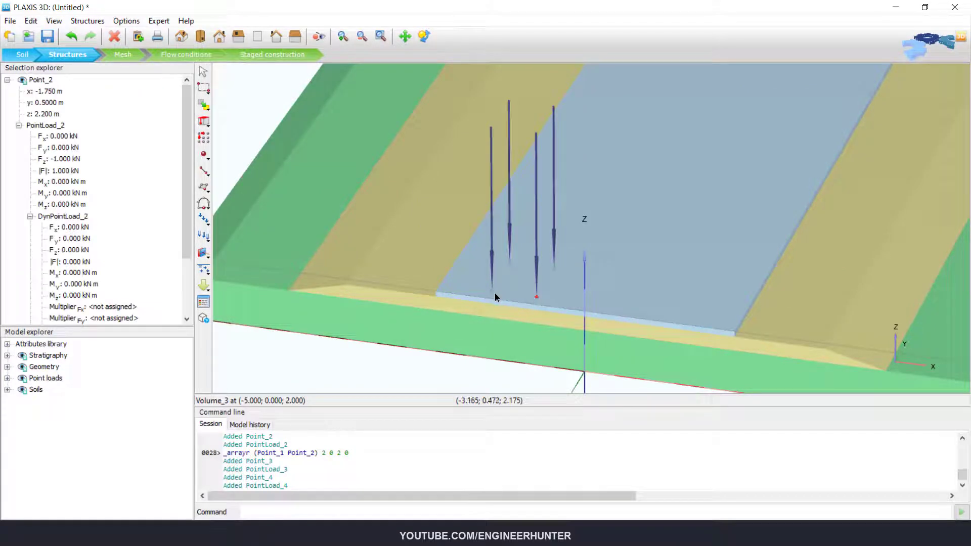
pyautogui.press('Escape')
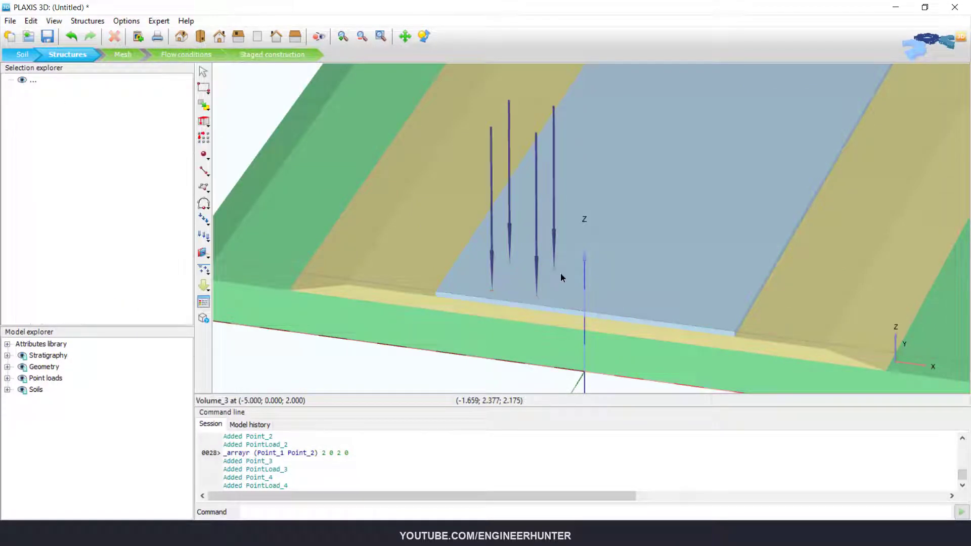
pyautogui.scroll(-3, 560, 273)
pyautogui.scroll(-2, 561, 275)
pyautogui.scroll(6, 514, 295)
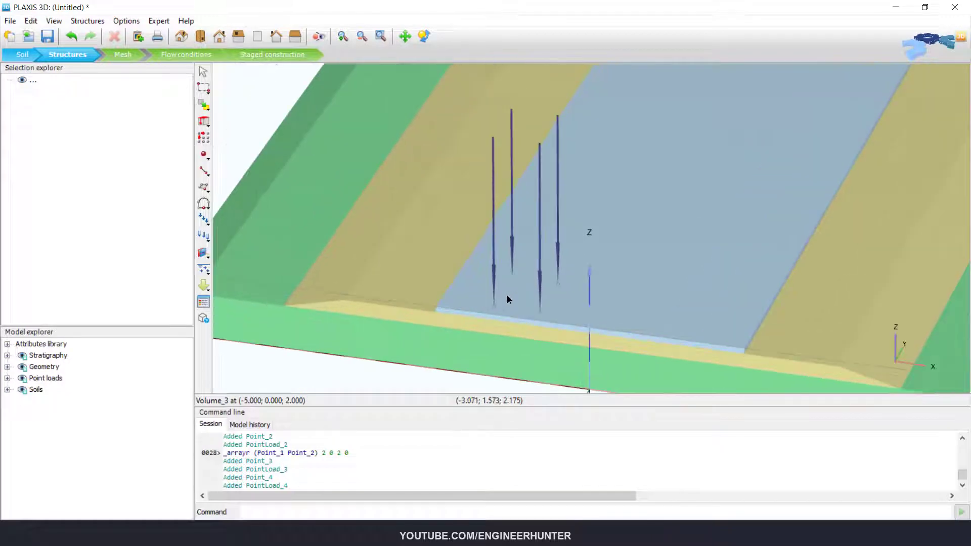
pyautogui.scroll(-3, 511, 286)
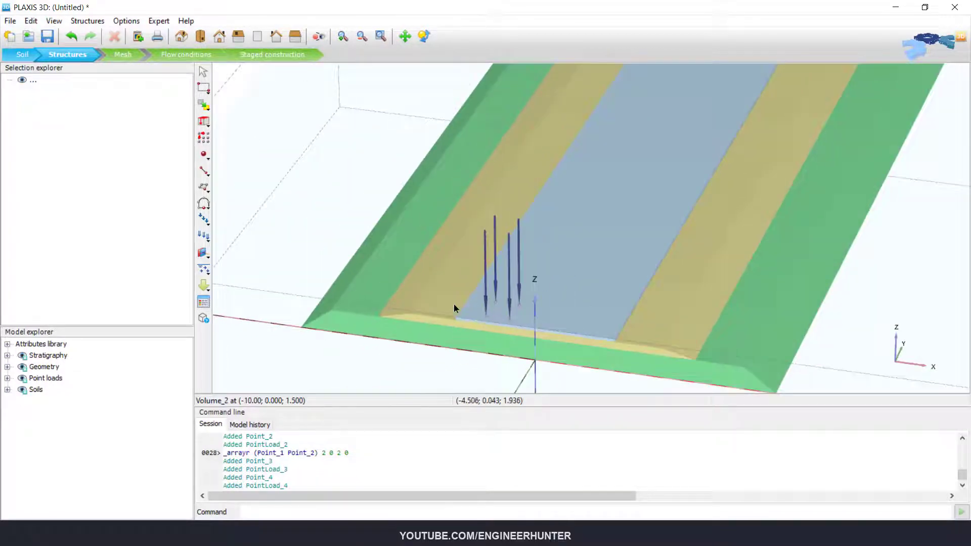
pyautogui.scroll(1, 455, 307)
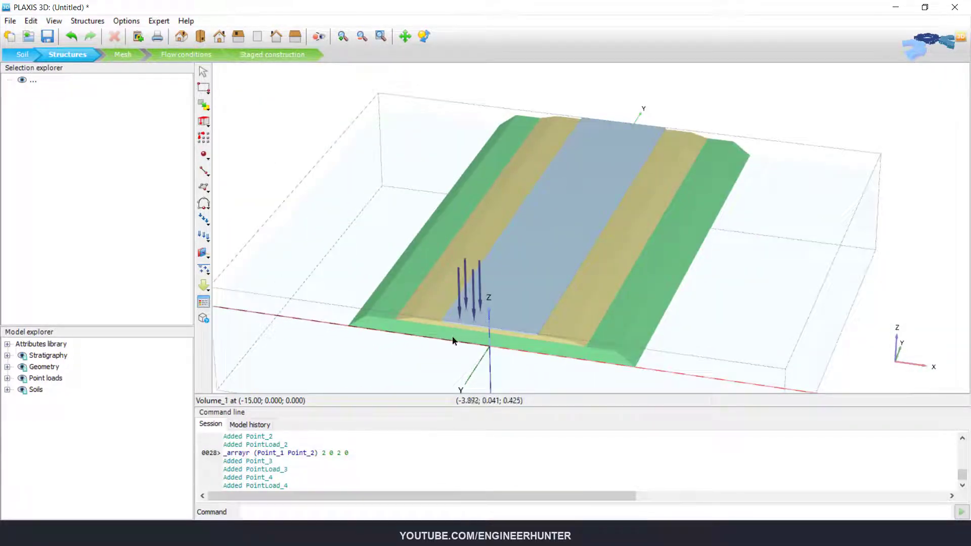
pyautogui.scroll(2, 453, 315)
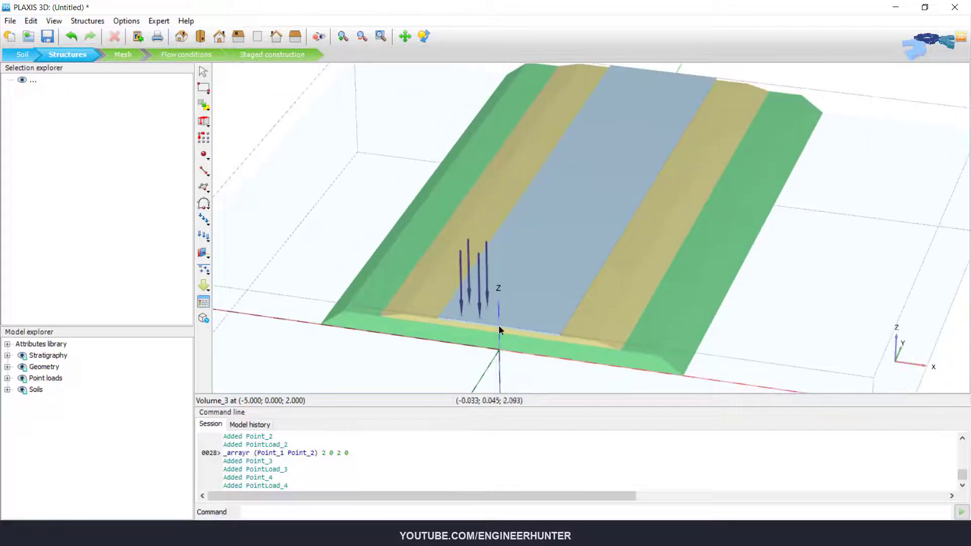
pyautogui.scroll(2, 502, 323)
# Draw Line_1 from (-3.25, 0, 2.2) to (-3.25, 50, 2.2) with _line
pyautogui.click(205, 171)
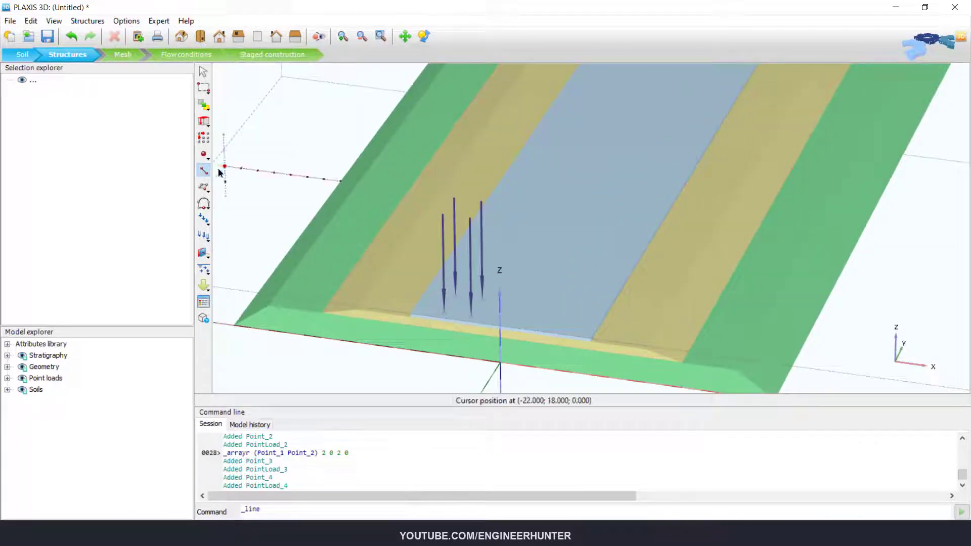
pyautogui.click(311, 510)
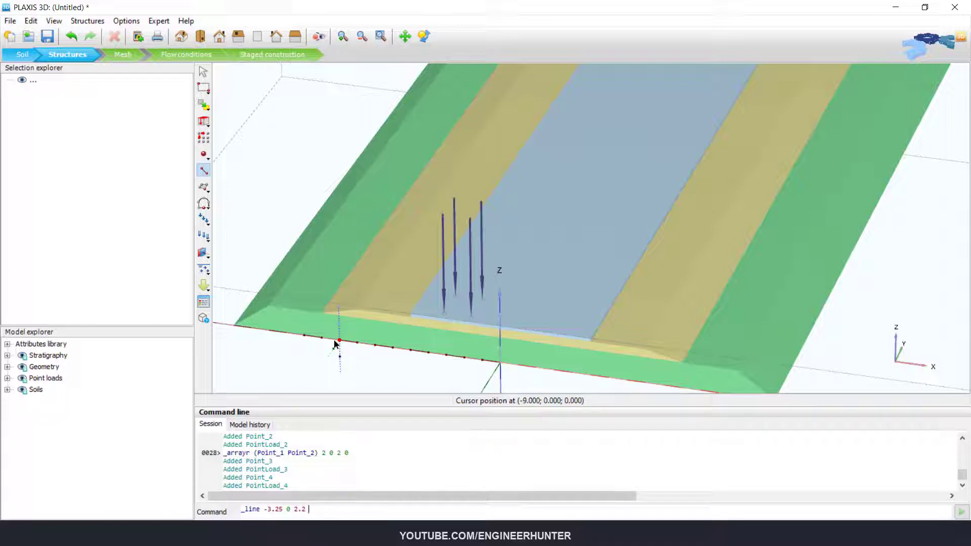
pyautogui.write('.25 50 2.2')
pyautogui.press('Return')
# Finish line drawing and select Line_1 along the road
pyautogui.scroll(-3, 520, 239)
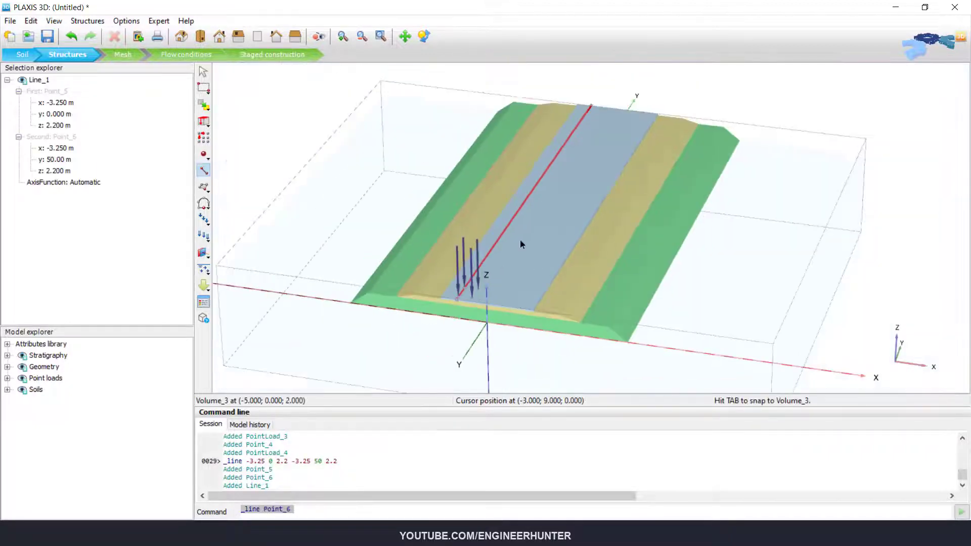
pyautogui.scroll(1, 581, 120)
pyautogui.press('Escape')
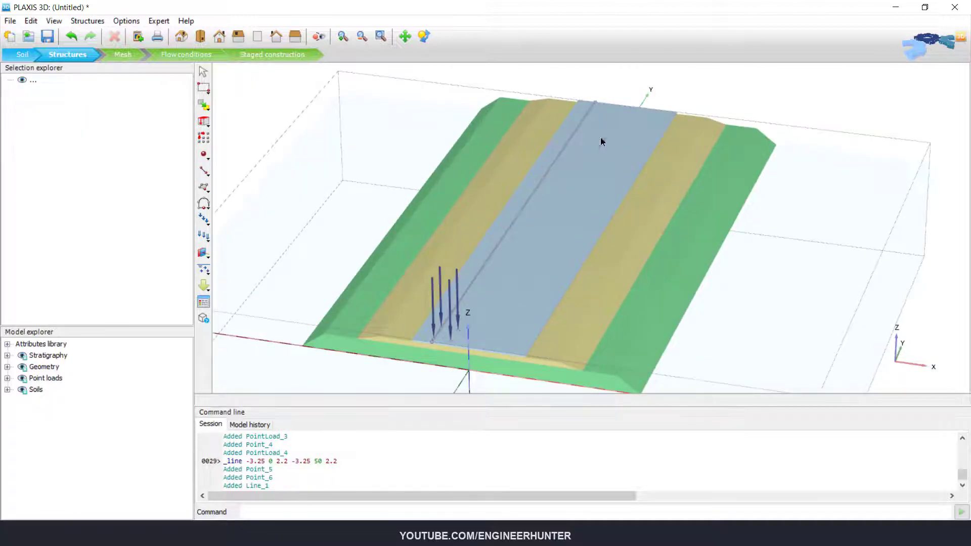
pyautogui.click(580, 120)
pyautogui.click(581, 122)
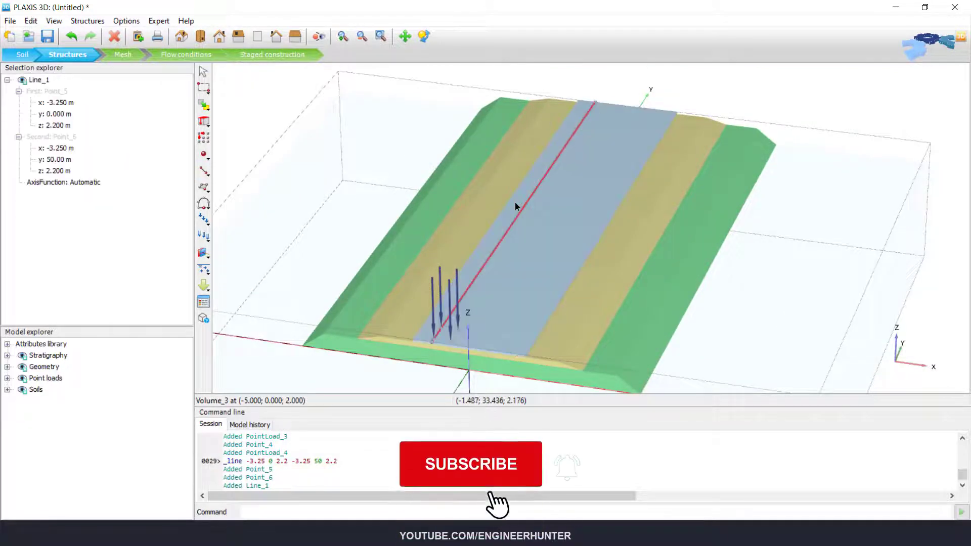
# Array Line_1 with 2 columns 1.5 m apart in x, creating Line_2
pyautogui.click(204, 137)
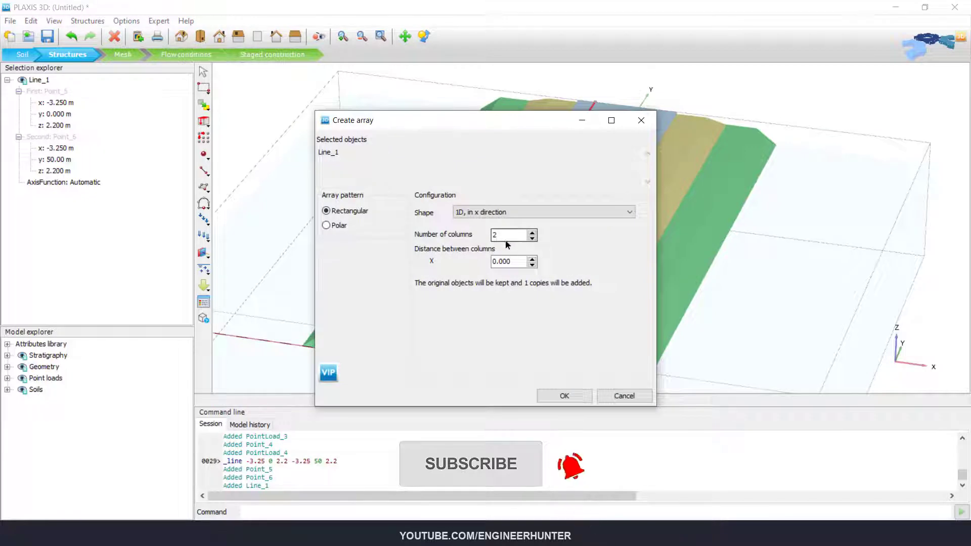
pyautogui.doubleClick(505, 262)
pyautogui.write('1.5')
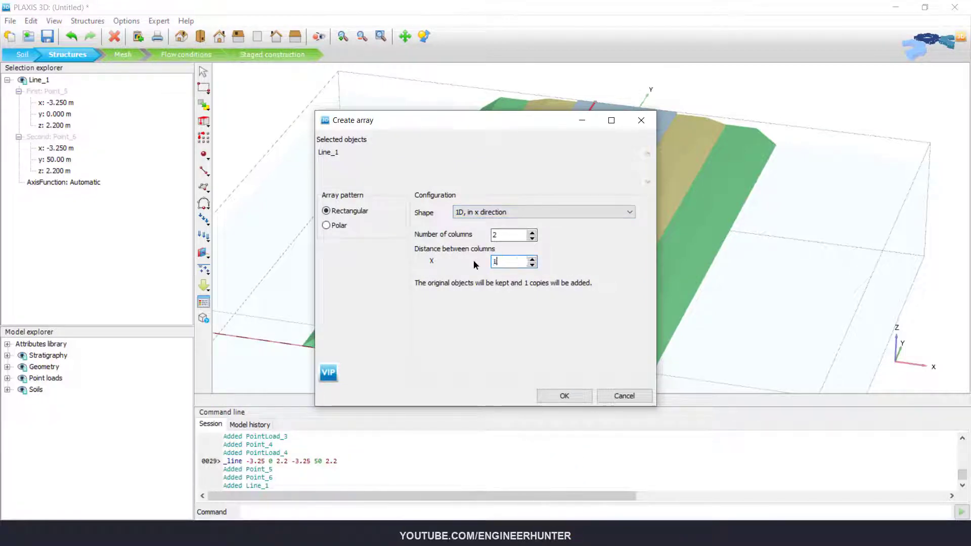
pyautogui.click(552, 390)
pyautogui.scroll(5, 452, 350)
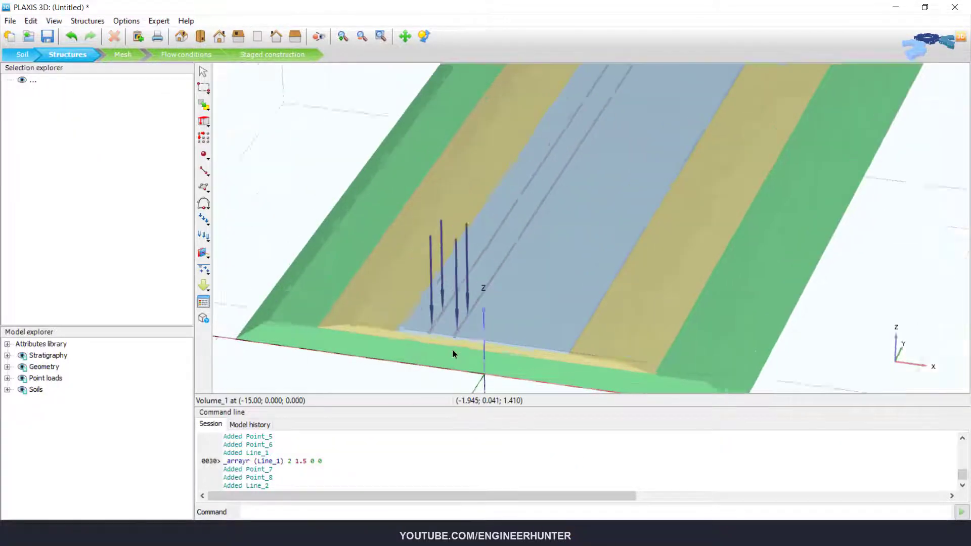
pyautogui.click(483, 291)
pyautogui.scroll(-5, 425, 329)
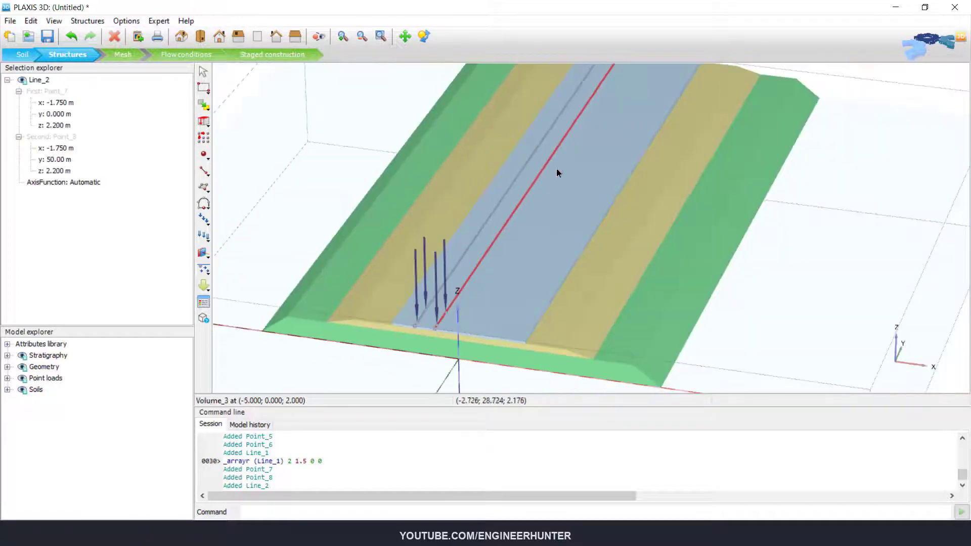
pyautogui.scroll(5, 441, 318)
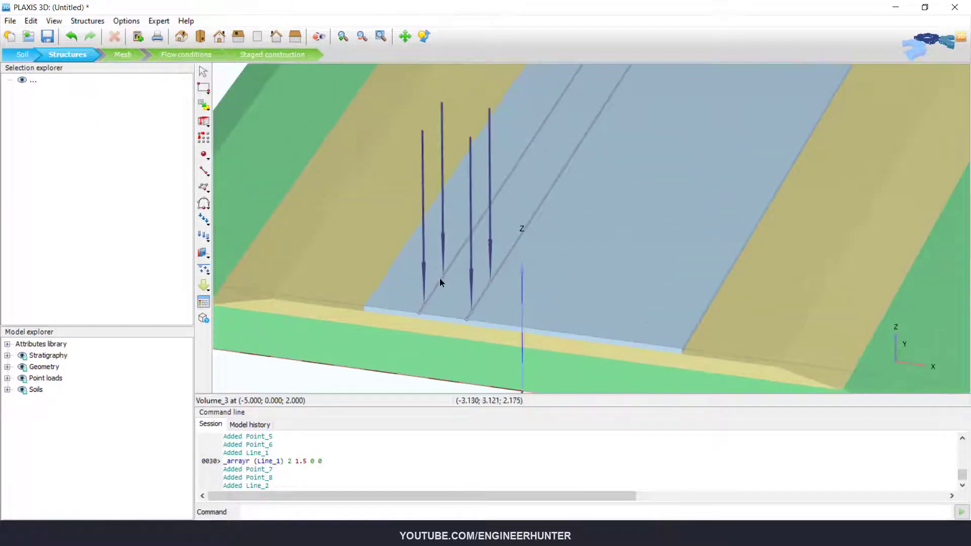
# Select the four load points on Line_1 and Line_2
pyautogui.click(445, 276)
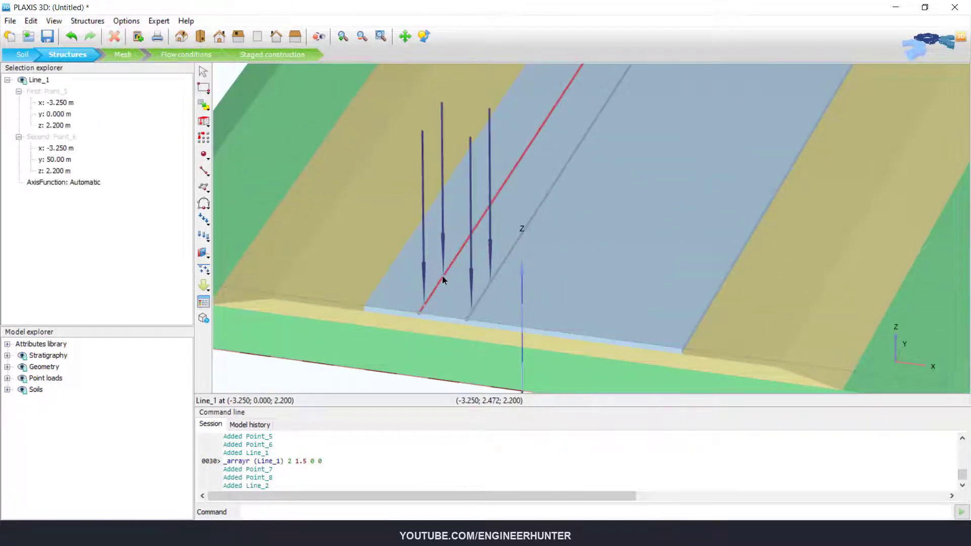
pyautogui.click(424, 305)
pyautogui.click(423, 305)
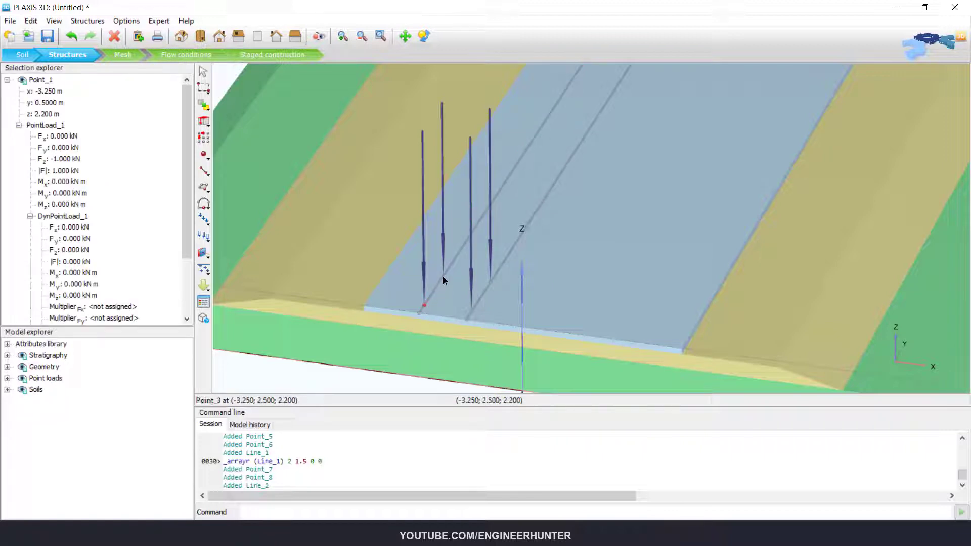
pyautogui.keyDown('ctrl'); pyautogui.click(443, 276); pyautogui.keyUp('ctrl')
pyautogui.keyDown('ctrl'); pyautogui.click(473, 312); pyautogui.keyUp('ctrl')
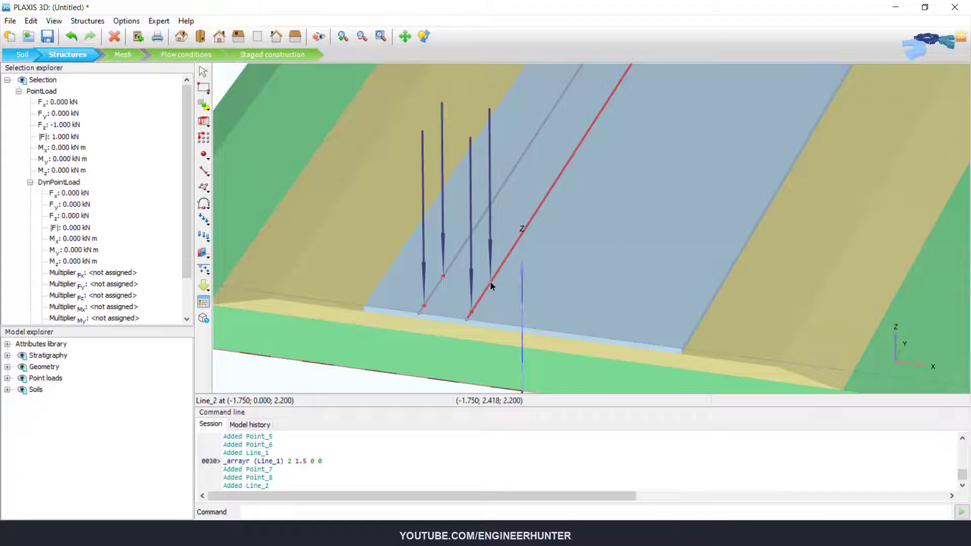
pyautogui.keyDown('ctrl'); pyautogui.click(490, 281); pyautogui.keyUp('ctrl')
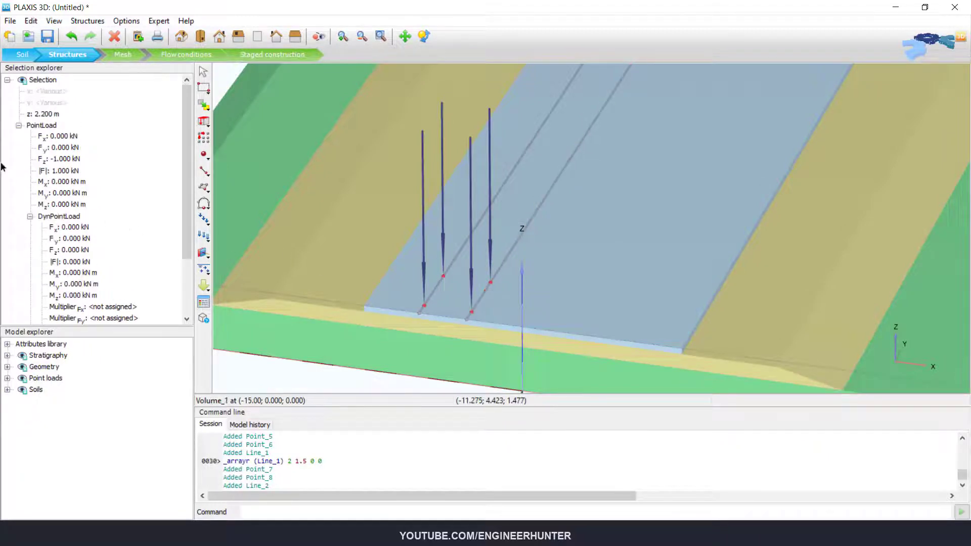
# Set the PointLoad Fz of the four selected loads to -150 kN
pyautogui.click(63, 159)
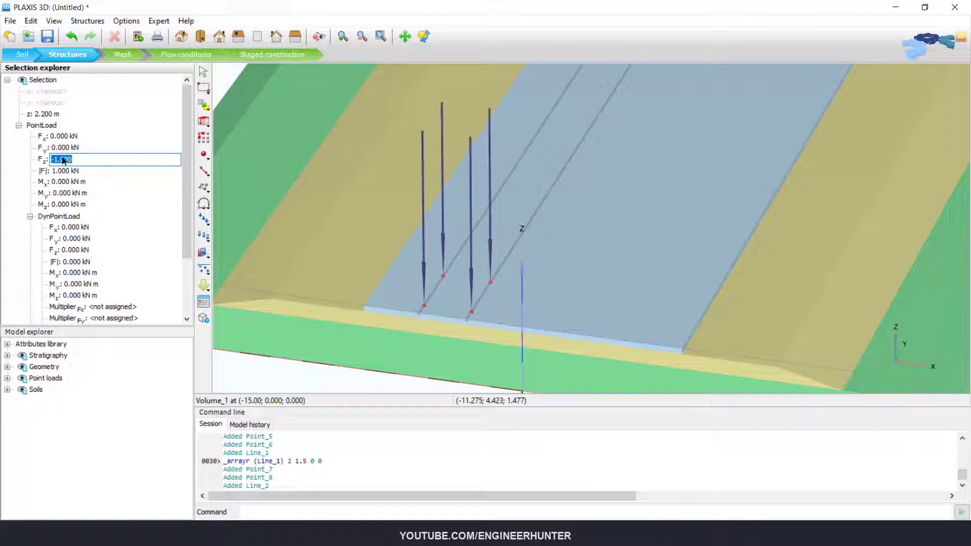
pyautogui.write('-150')
pyautogui.press('Return')
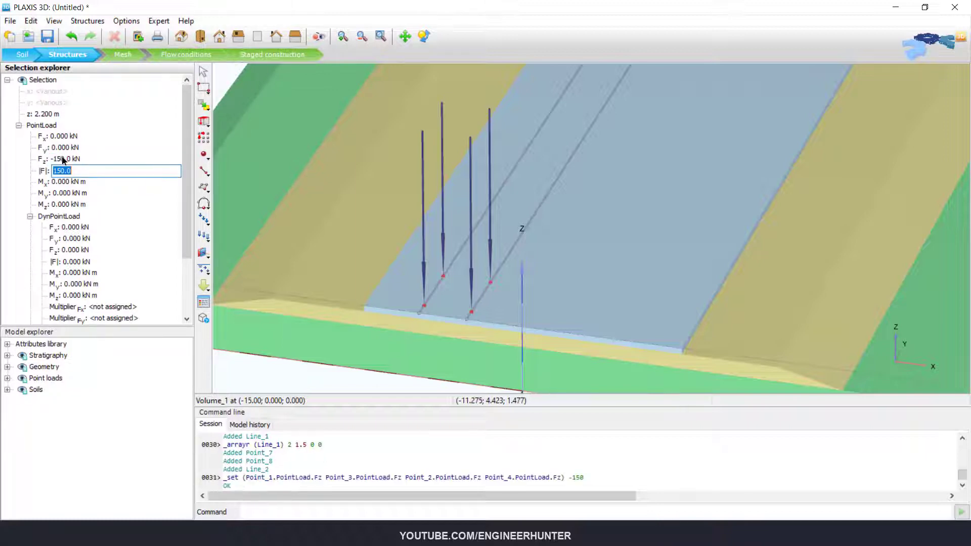
pyautogui.press('Escape')
pyautogui.scroll(-2, 96, 180)
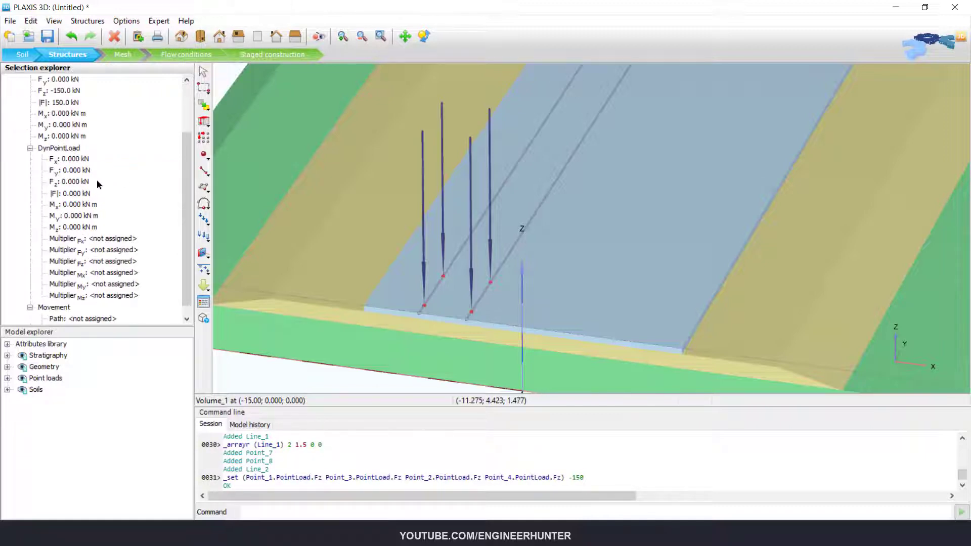
pyautogui.scroll(-1, 96, 180)
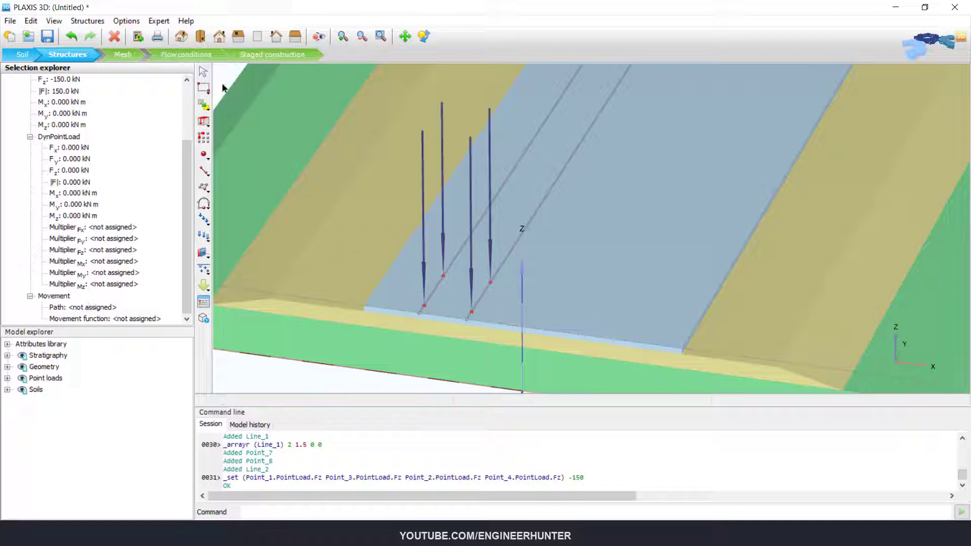
# Assign Line_1 as the movement path for the Point_1 and Point_3 loads
pyautogui.click(424, 306)
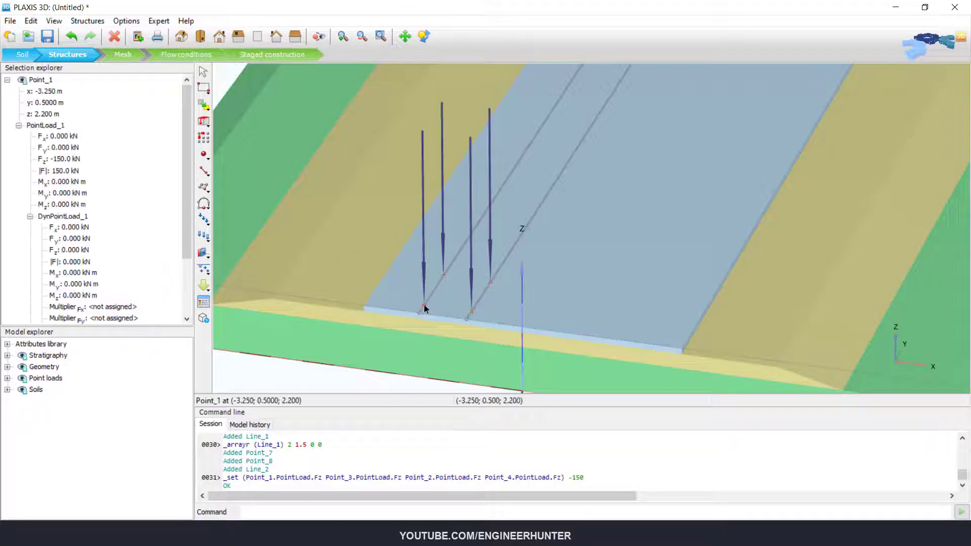
pyautogui.keyDown('ctrl'); pyautogui.click(443, 277); pyautogui.keyUp('ctrl')
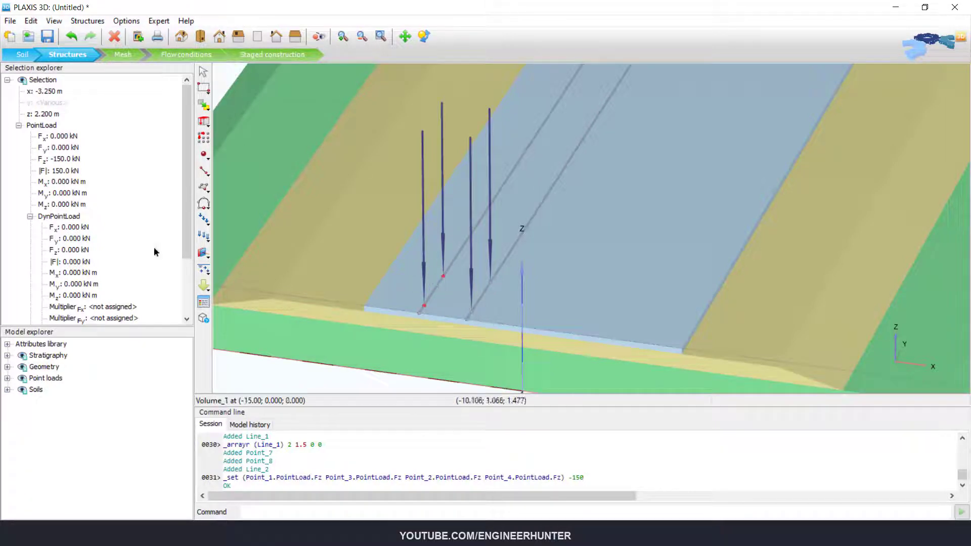
pyautogui.scroll(-3, 154, 247)
pyautogui.click(104, 307)
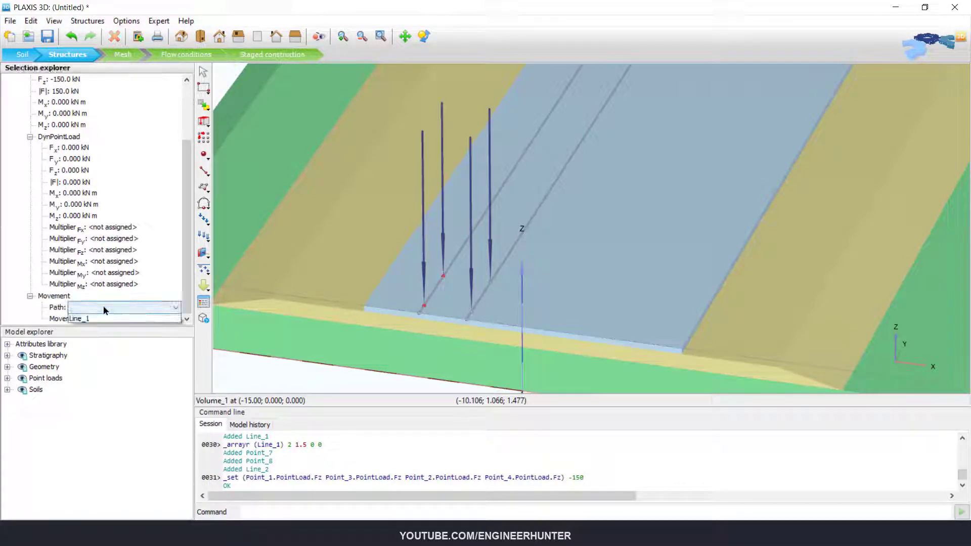
pyautogui.click(103, 306)
pyautogui.click(88, 321)
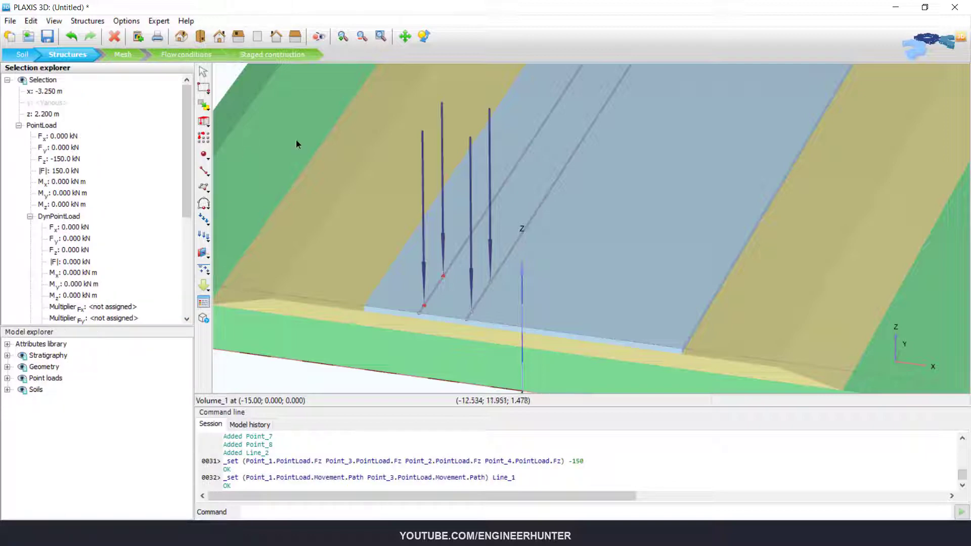
# Assign Line_2 as the movement path for the Point_2 and Point_4 loads
pyautogui.click(436, 297)
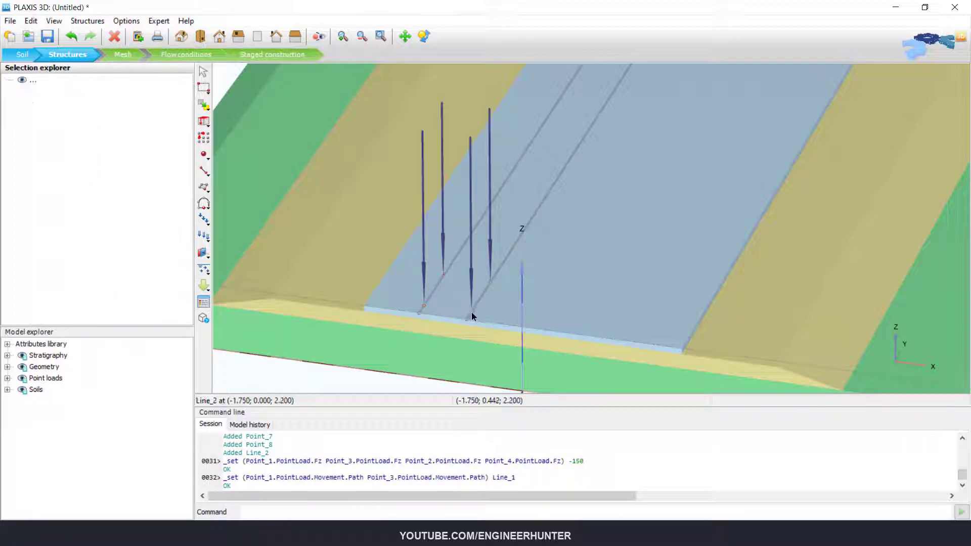
pyautogui.click(471, 311)
pyautogui.click(492, 281)
pyautogui.click(489, 281)
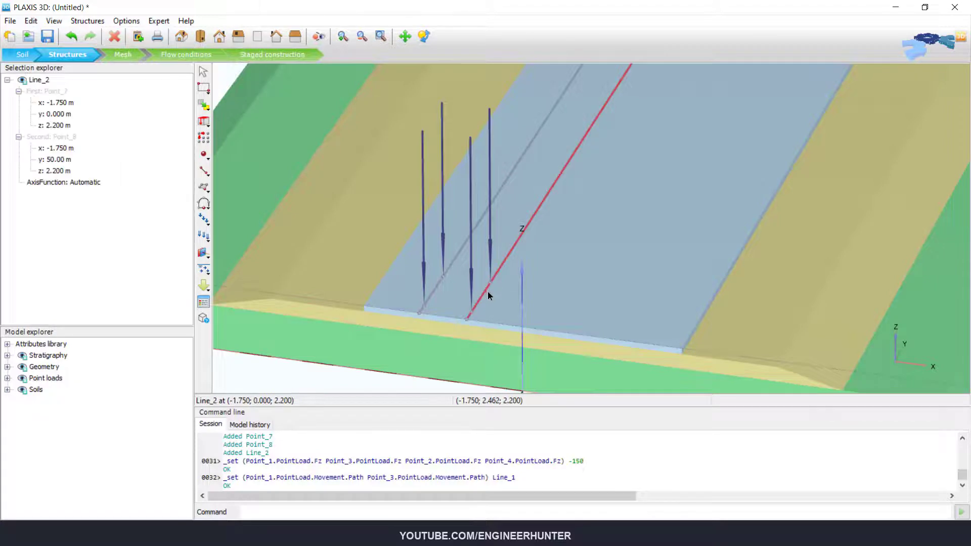
pyautogui.click(489, 284)
pyautogui.click(490, 282)
pyautogui.keyDown('ctrl'); pyautogui.click(472, 311); pyautogui.keyUp('ctrl')
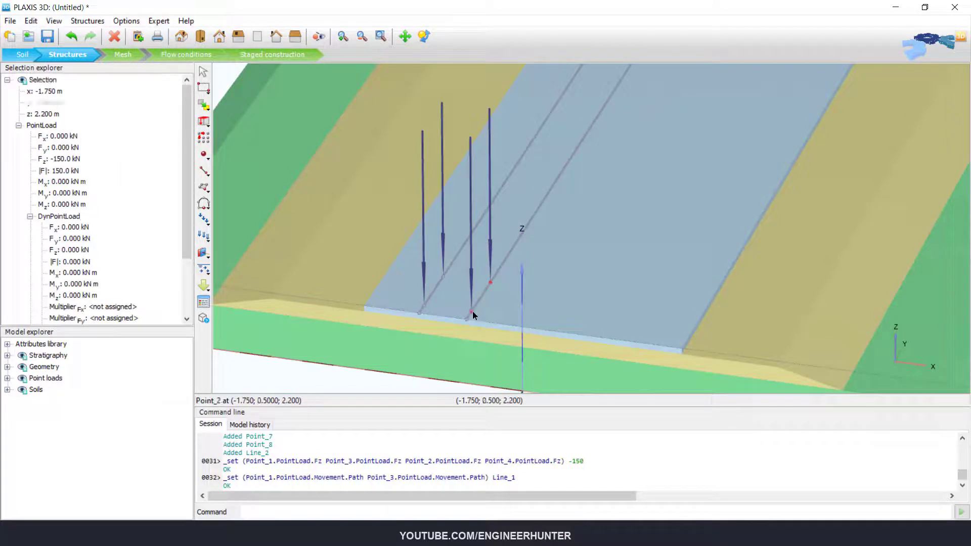
pyautogui.scroll(-3, 121, 303)
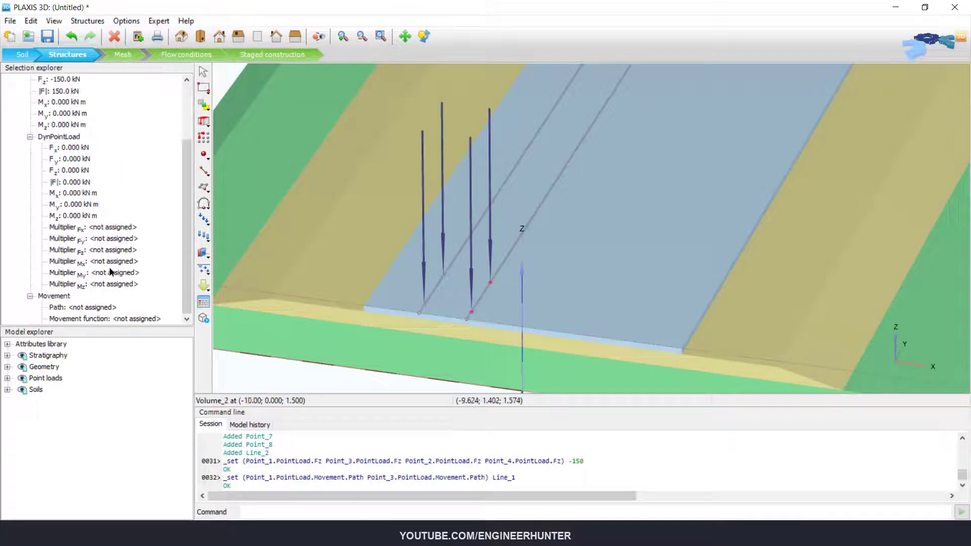
pyautogui.click(107, 308)
pyautogui.click(104, 314)
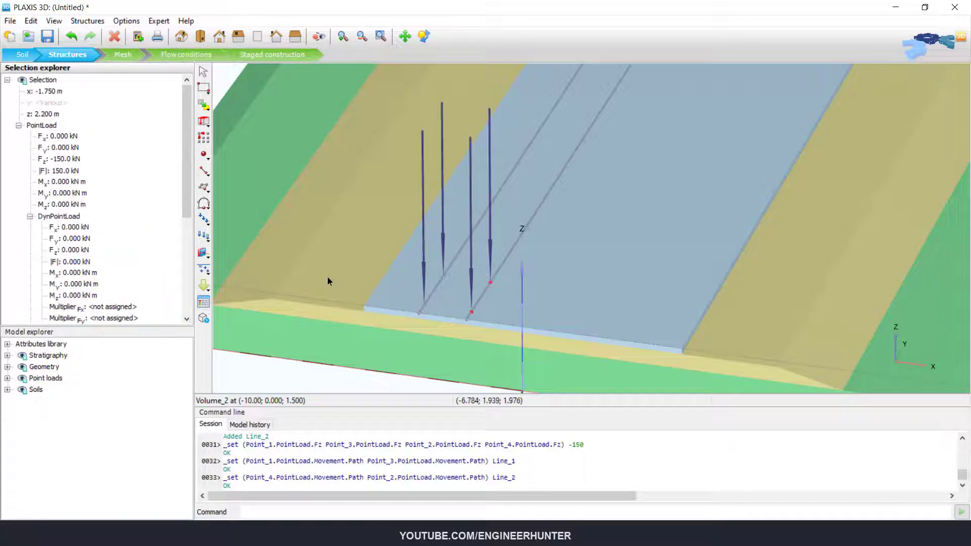
pyautogui.press('Escape')
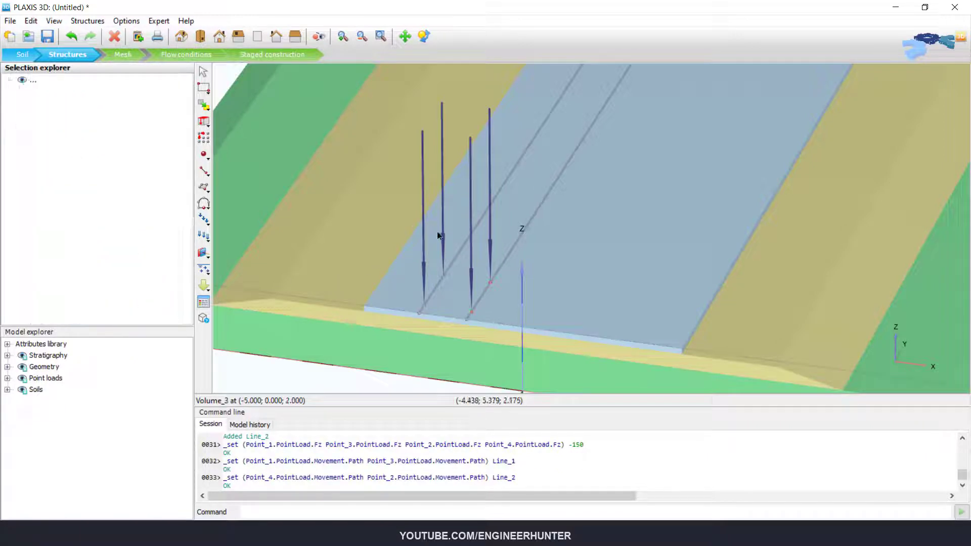
pyautogui.click(329, 143)
pyautogui.keyDown('ctrl'); pyautogui.moveTo(330, 143); pyautogui.dragTo(537, 212, button='right'); pyautogui.keyUp('ctrl')
# Select all four point loads on Line_1 and Line_2, with the Movement properties in view
pyautogui.press('Escape')
pyautogui.scroll(2, 478, 251)
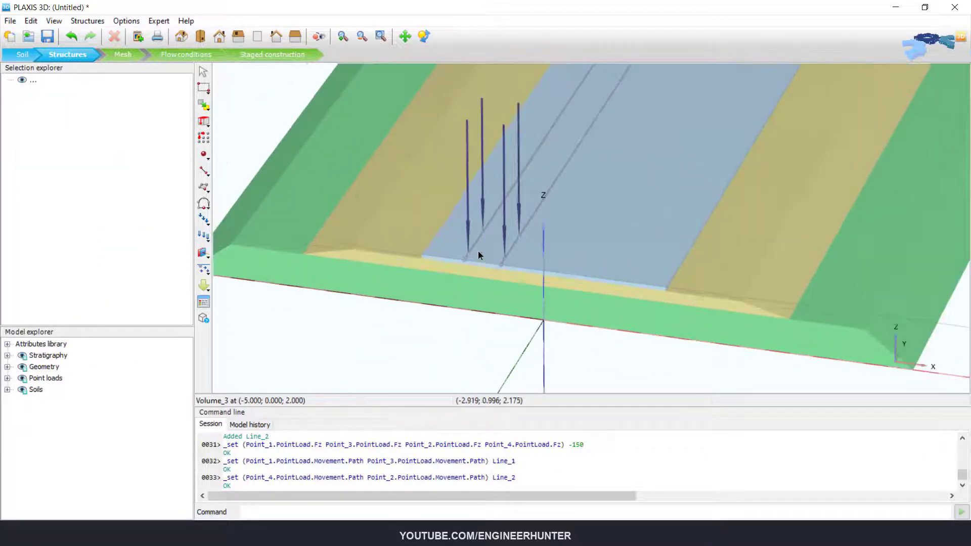
pyautogui.click(471, 256)
pyautogui.keyDown('ctrl'); pyautogui.click(484, 229); pyautogui.keyUp('ctrl')
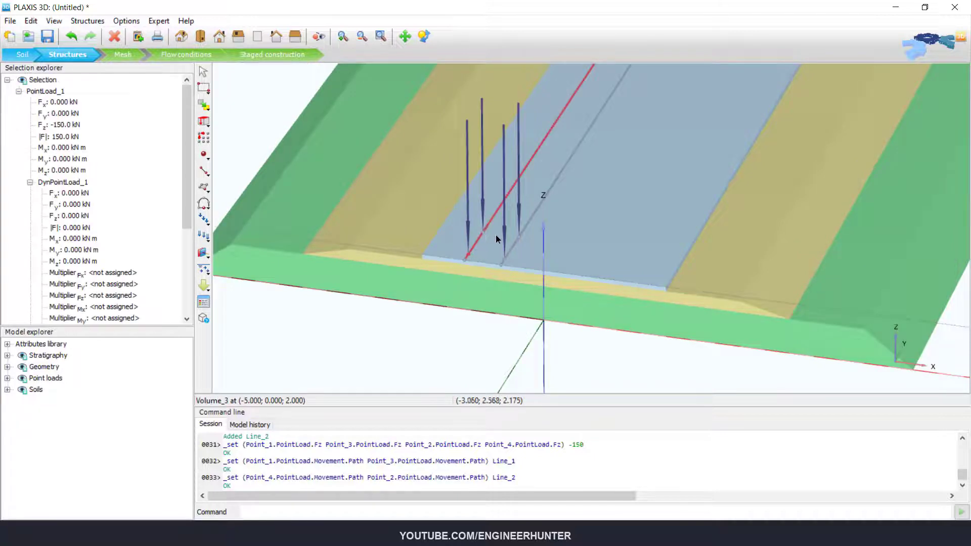
pyautogui.keyDown('ctrl'); pyautogui.click(485, 229); pyautogui.keyUp('ctrl')
pyautogui.keyDown('ctrl'); pyautogui.click(483, 233); pyautogui.keyUp('ctrl')
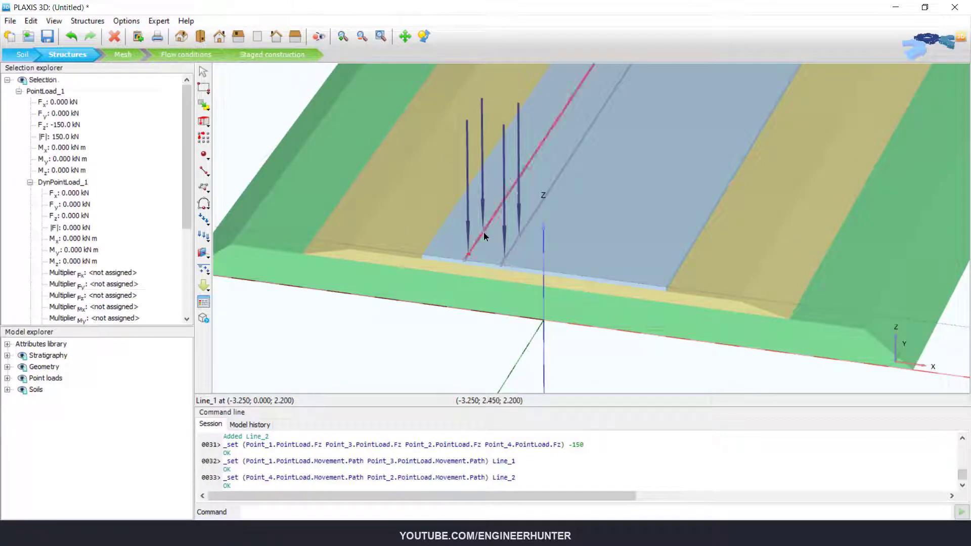
pyautogui.keyDown('ctrl'); pyautogui.click(484, 232); pyautogui.keyUp('ctrl')
pyautogui.keyDown('ctrl'); pyautogui.click(484, 232); pyautogui.keyUp('ctrl')
pyautogui.scroll(2, 484, 232)
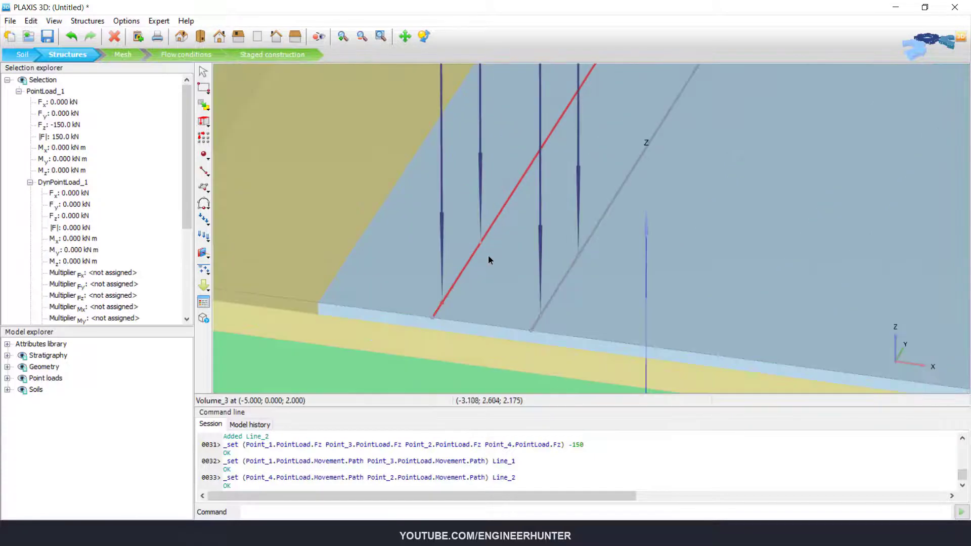
pyautogui.keyDown('ctrl'); pyautogui.click(480, 230); pyautogui.keyUp('ctrl')
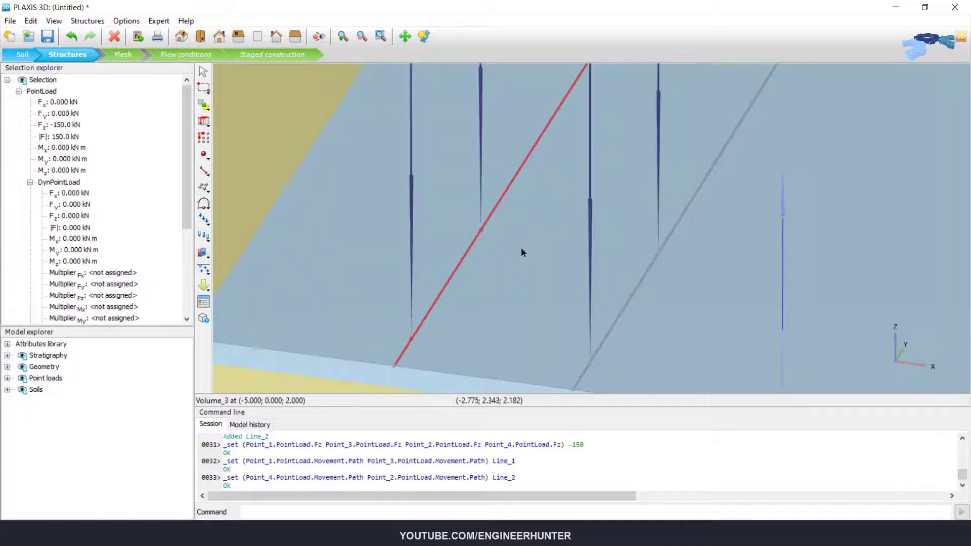
pyautogui.keyDown('ctrl'); pyautogui.click(466, 251); pyautogui.keyUp('ctrl')
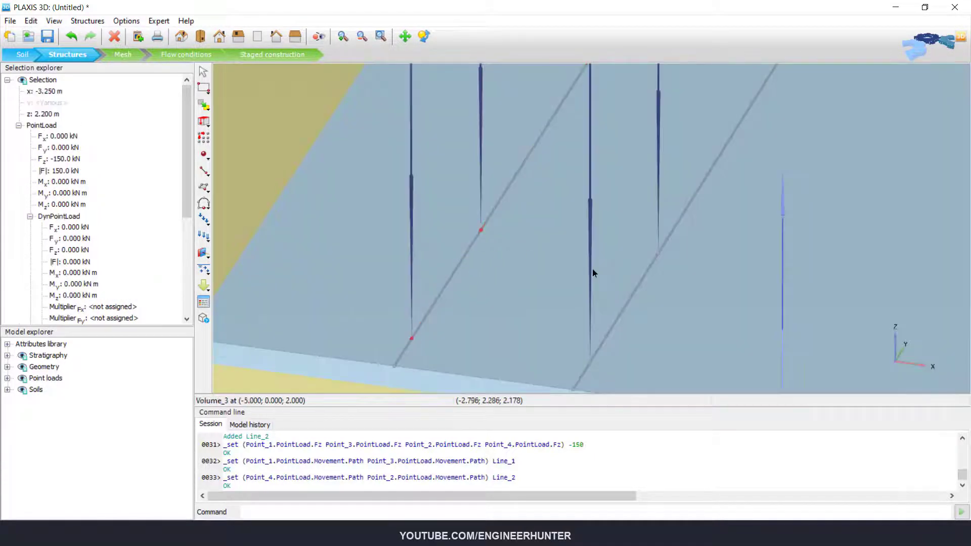
pyautogui.keyDown('ctrl'); pyautogui.click(658, 254); pyautogui.keyUp('ctrl')
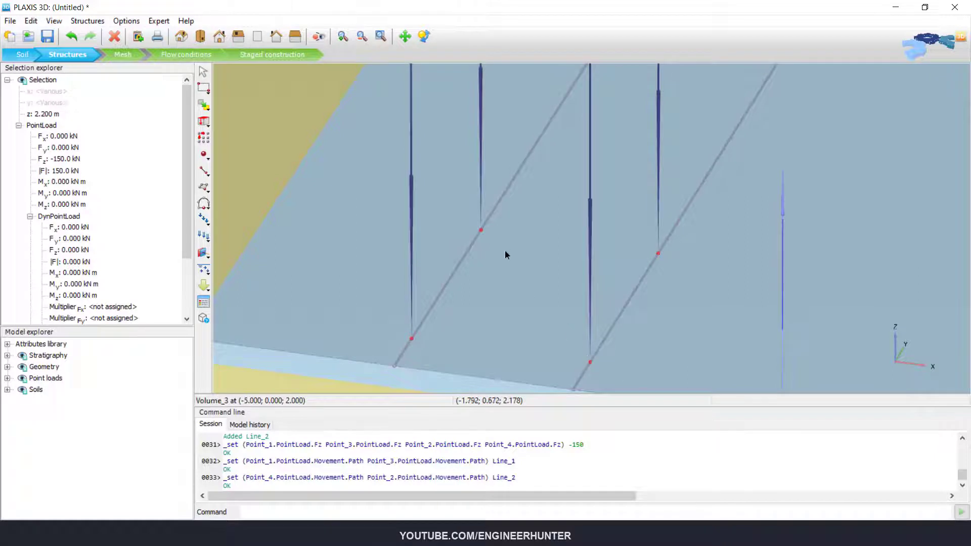
pyautogui.scroll(-2, 514, 249)
pyautogui.scroll(-2, 515, 249)
pyautogui.scroll(-2, 83, 247)
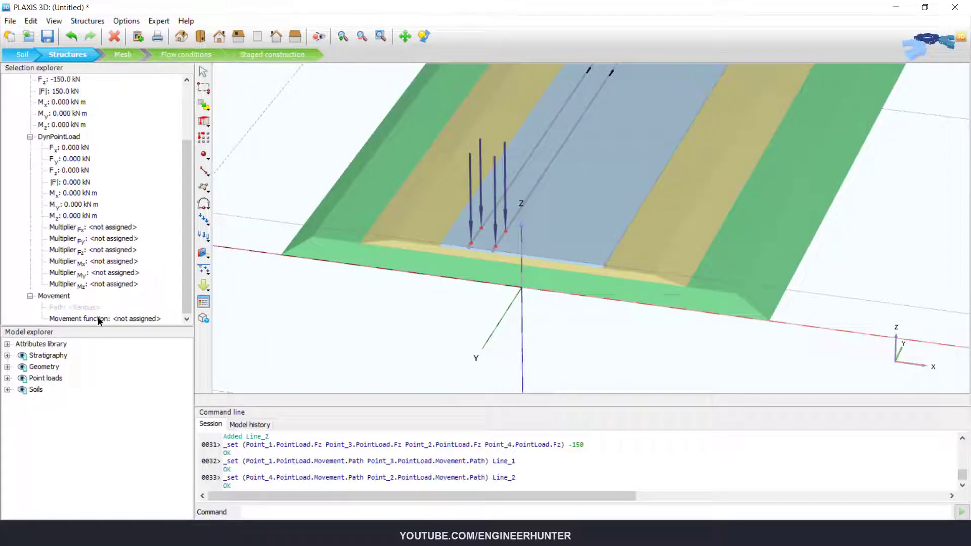
# Create MovementFunction_1 for the loads as a Linear signal with 30 m/s initial velocity
pyautogui.click(142, 320)
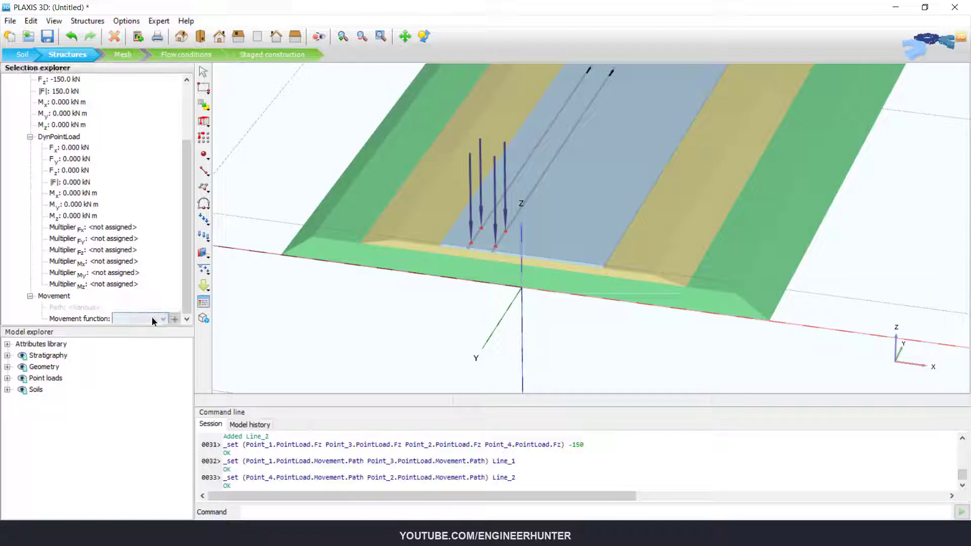
pyautogui.click(152, 316)
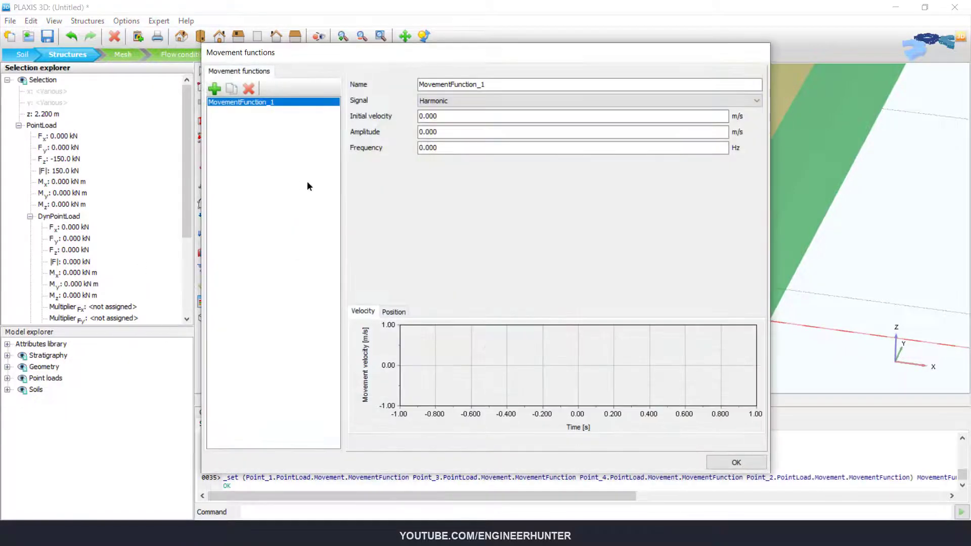
pyautogui.click(433, 101)
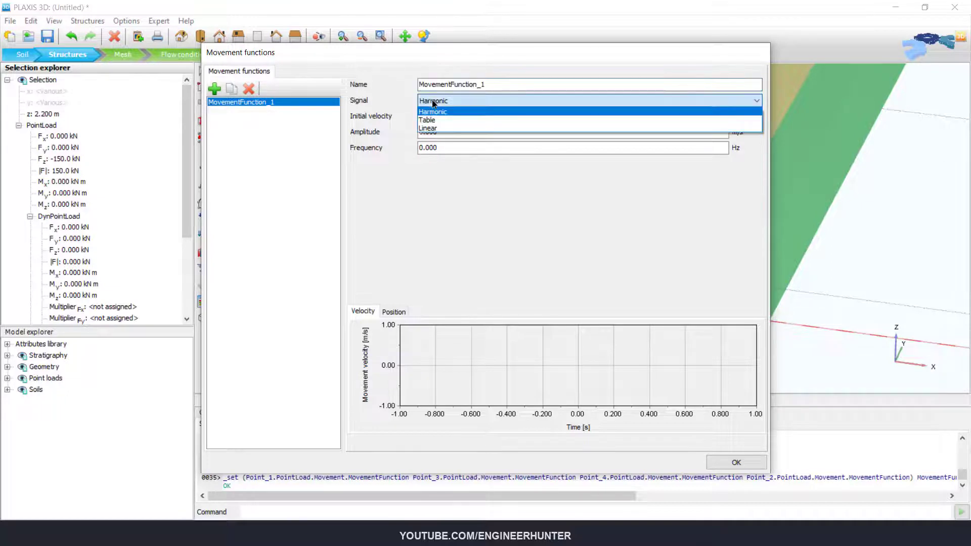
pyautogui.click(427, 128)
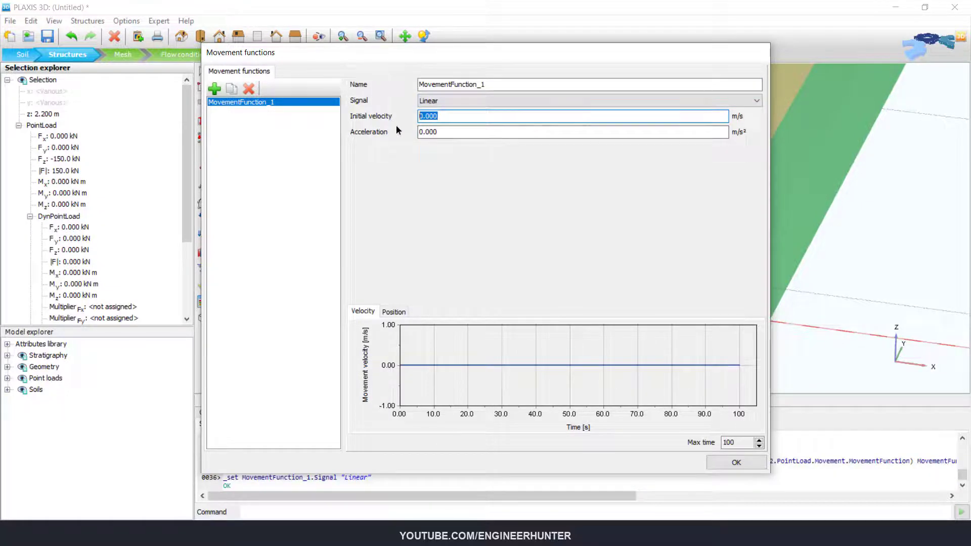
pyautogui.write('30')
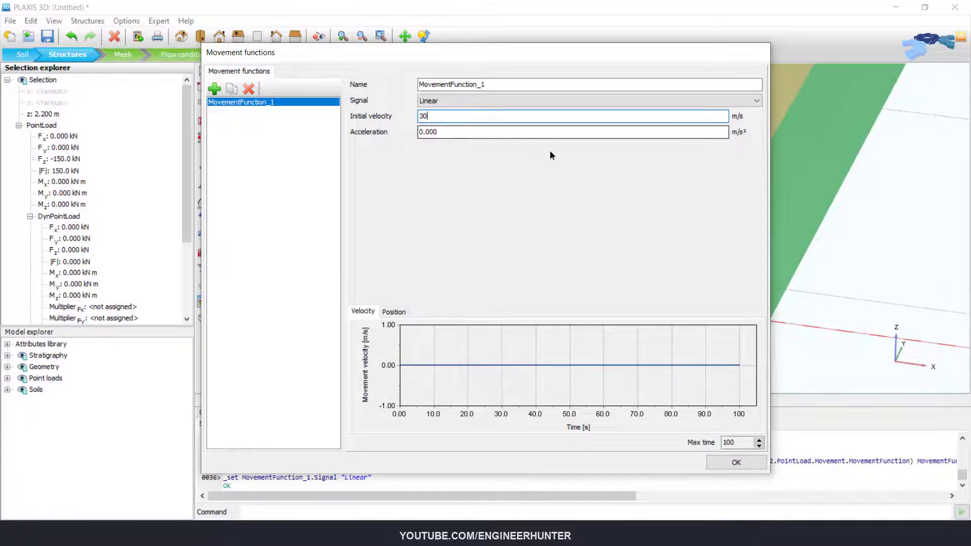
pyautogui.press('Tab')
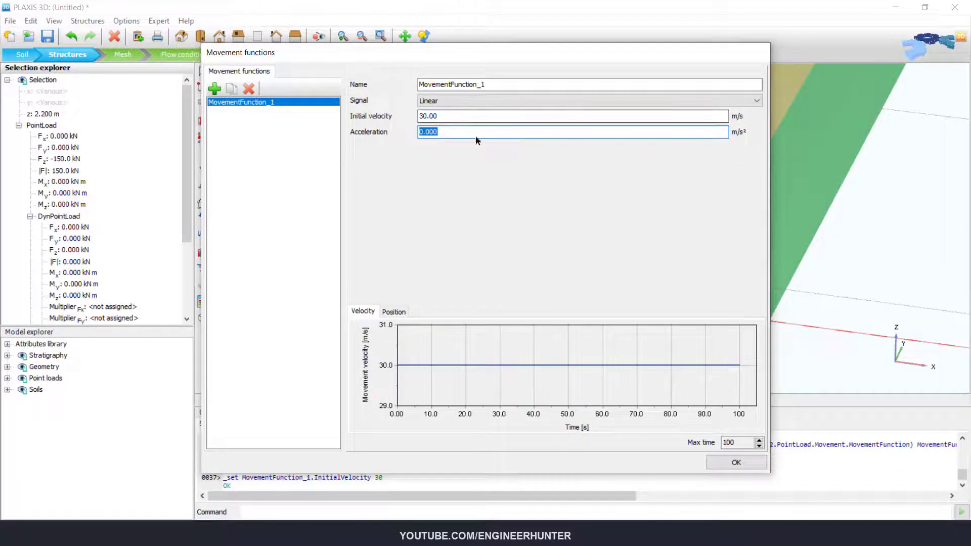
pyautogui.click(736, 463)
# Deselect the loads, reorient the model view, and switch to Mesh mode
pyautogui.scroll(-3, 143, 247)
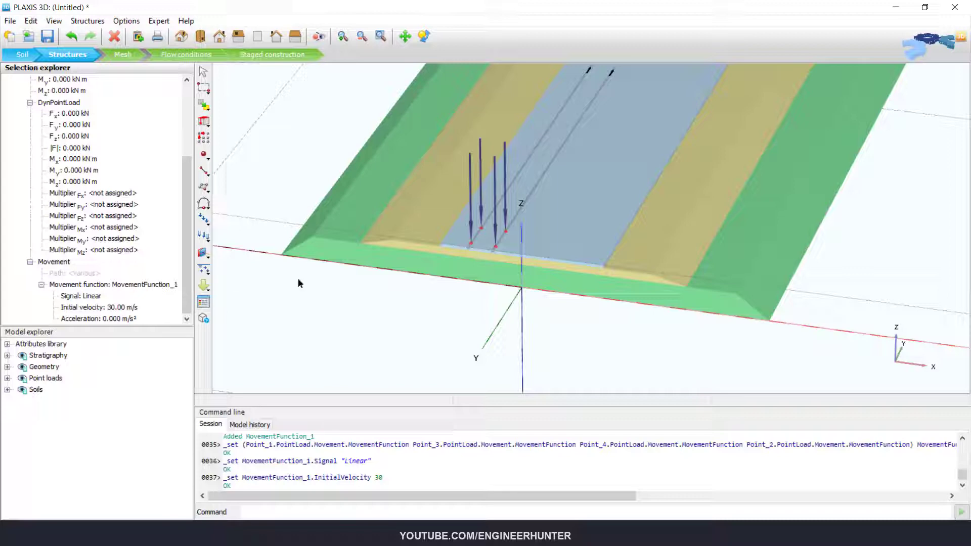
pyautogui.click(384, 286)
pyautogui.scroll(-4, 423, 296)
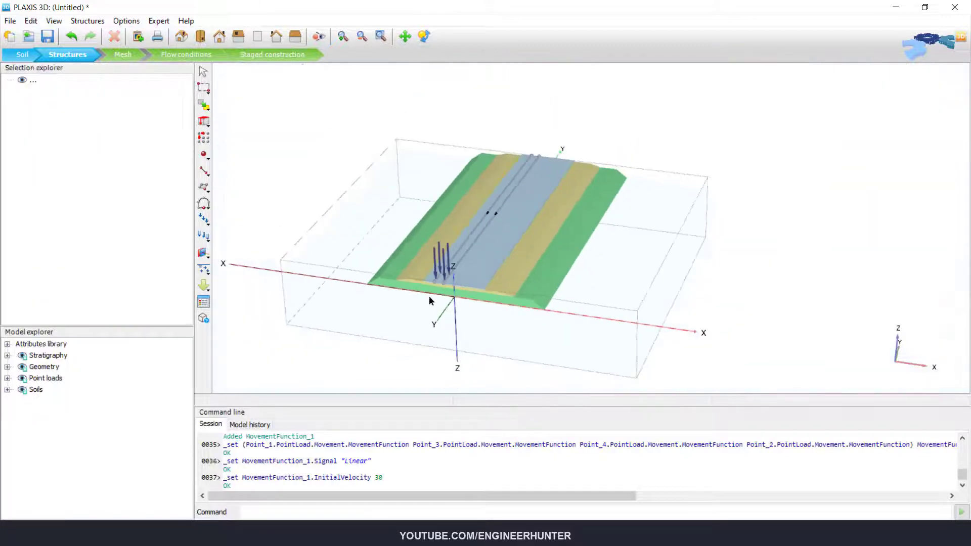
pyautogui.moveTo(313, 259); pyautogui.dragTo(408, 223, button='middle')
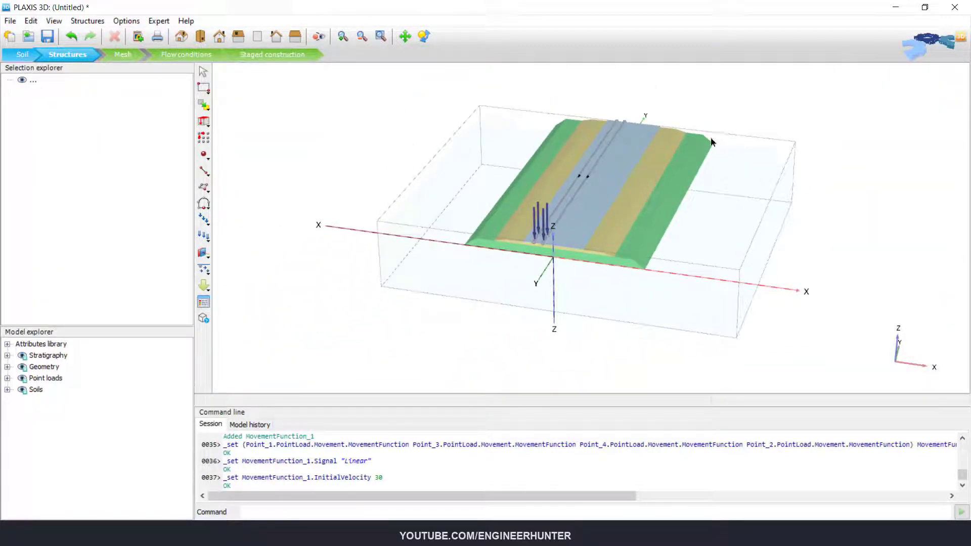
pyautogui.keyDown('ctrl'); pyautogui.moveTo(655, 307); pyautogui.dragTo(555, 303, button='right'); pyautogui.keyUp('ctrl')
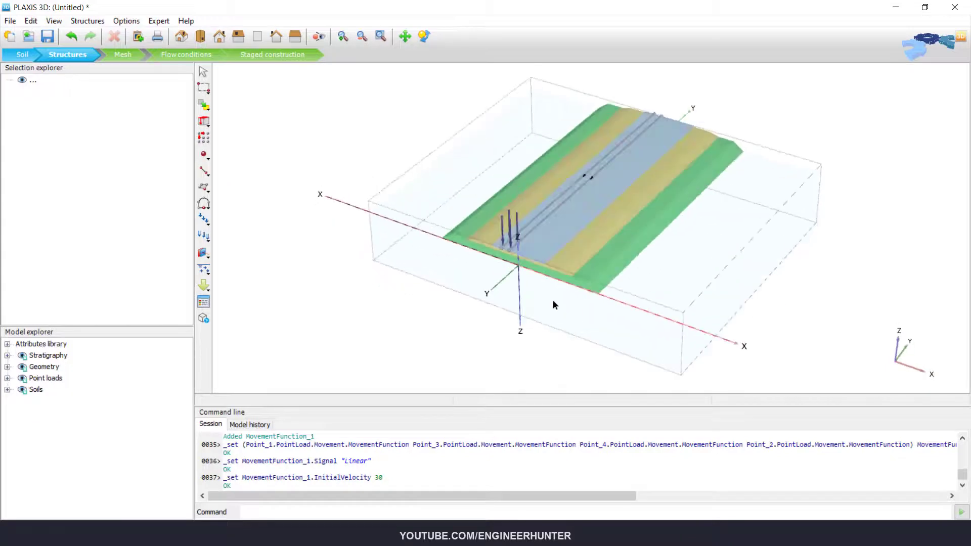
pyautogui.keyDown('ctrl'); pyautogui.moveTo(669, 246); pyautogui.dragTo(486, 122, button='right'); pyautogui.keyUp('ctrl')
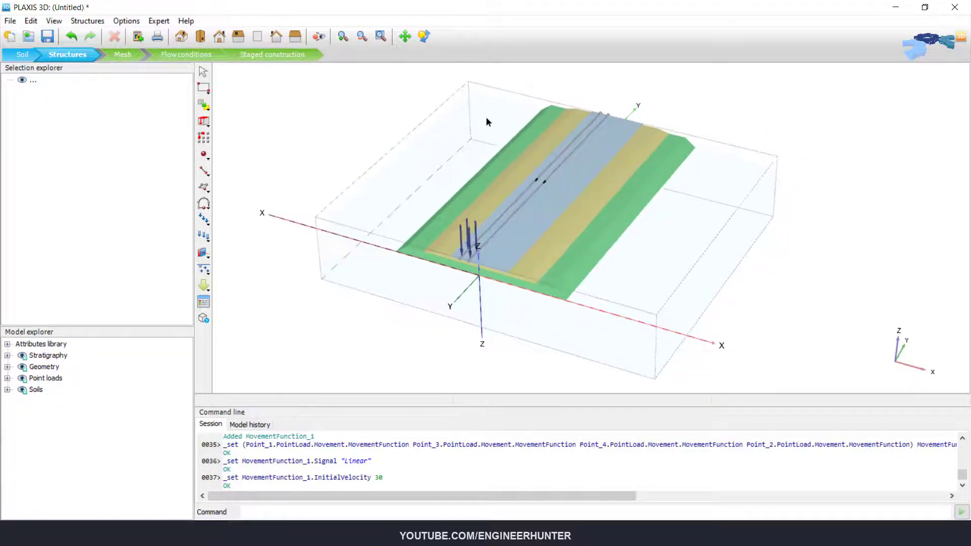
pyautogui.click(114, 55)
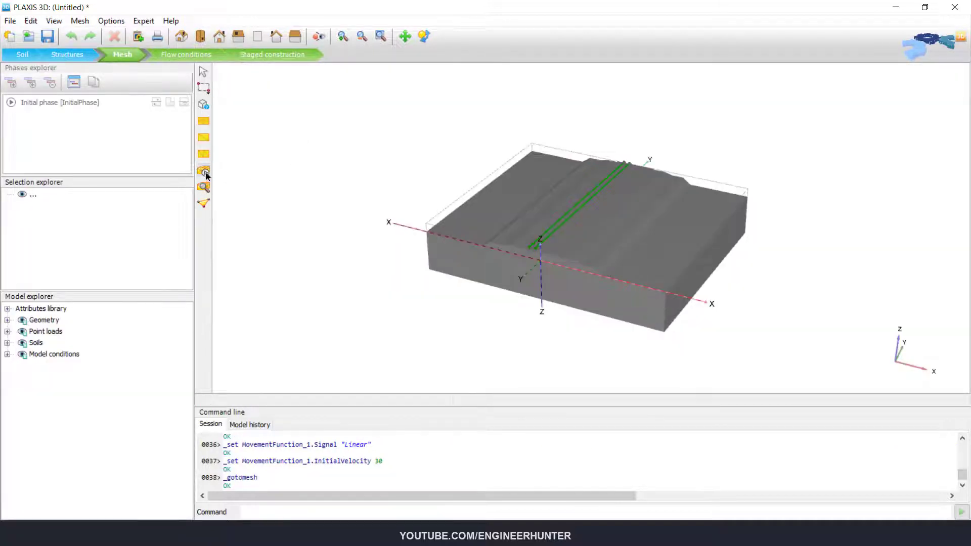
# Generate the mesh, accepting the default mesh options
pyautogui.click(203, 172)
pyautogui.click(508, 339)
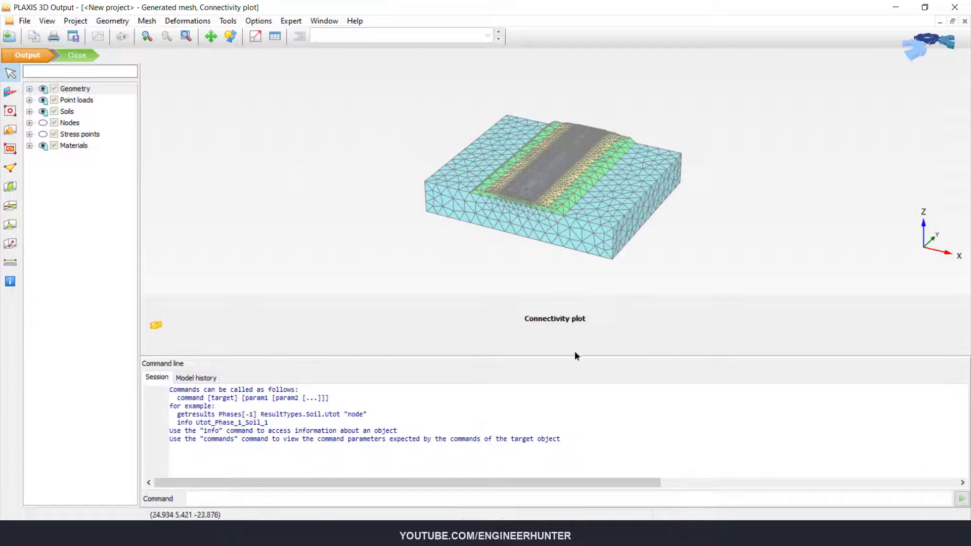
# Inspect the mesh connectivity plot from a low front view, then close Output
pyautogui.moveTo(576, 357); pyautogui.dragTo(561, 475)
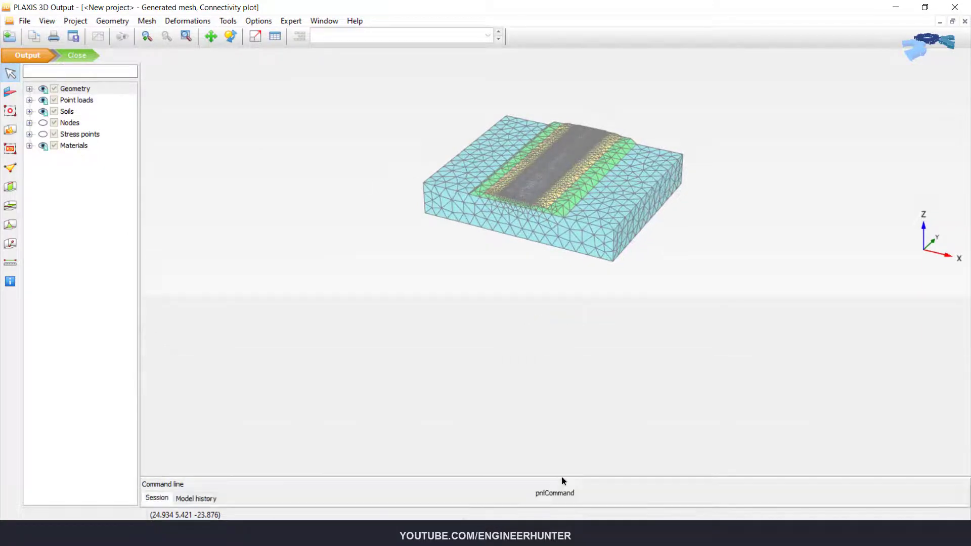
pyautogui.scroll(5, 543, 293)
pyautogui.scroll(3, 469, 199)
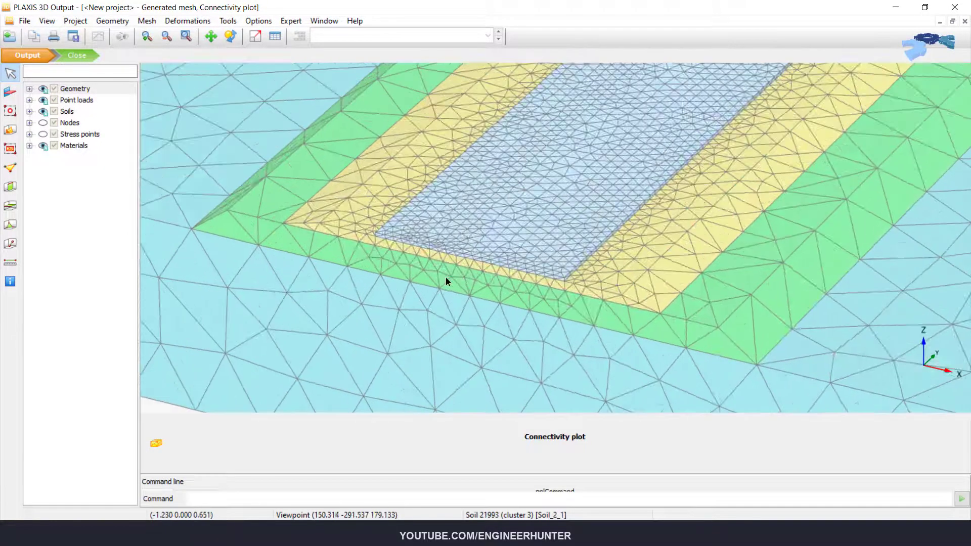
pyautogui.scroll(-3, 446, 278)
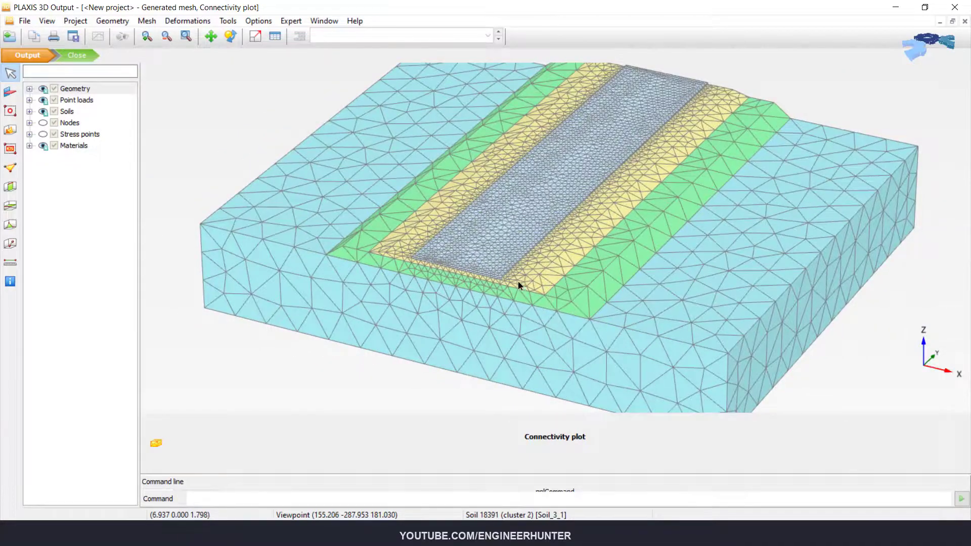
pyautogui.keyDown('ctrl'); pyautogui.moveTo(520, 282); pyautogui.dragTo(625, 261, button='right'); pyautogui.keyUp('ctrl')
pyautogui.scroll(3, 575, 206)
pyautogui.scroll(-3, 548, 234)
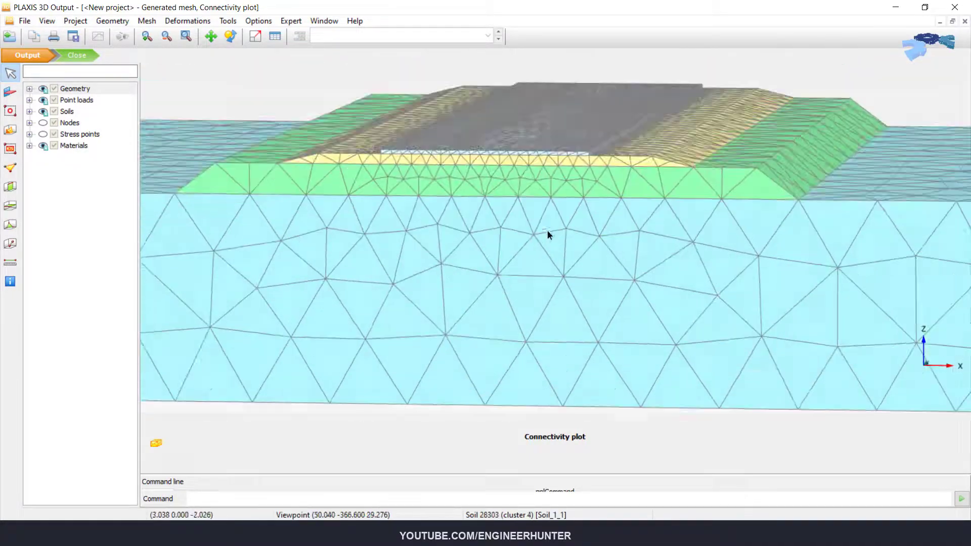
pyautogui.scroll(3, 554, 276)
pyautogui.scroll(-5, 555, 275)
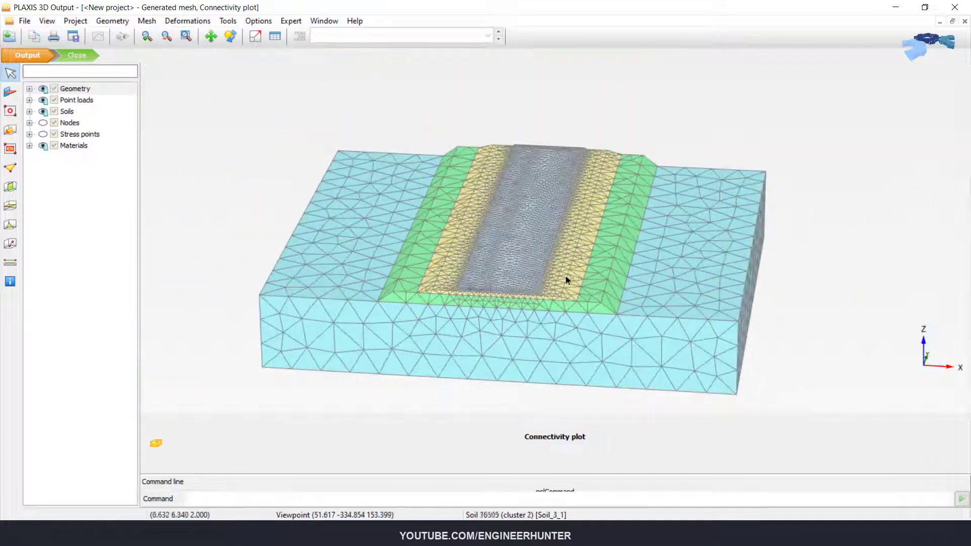
pyautogui.click(75, 55)
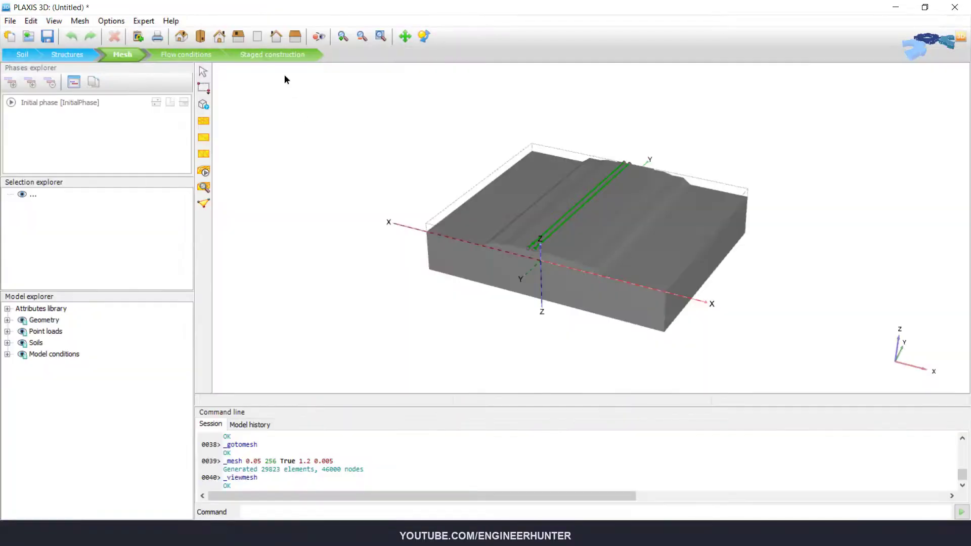
# In Staged construction, add Phase_1 and activate the sub-base volume in it
pyautogui.click(259, 54)
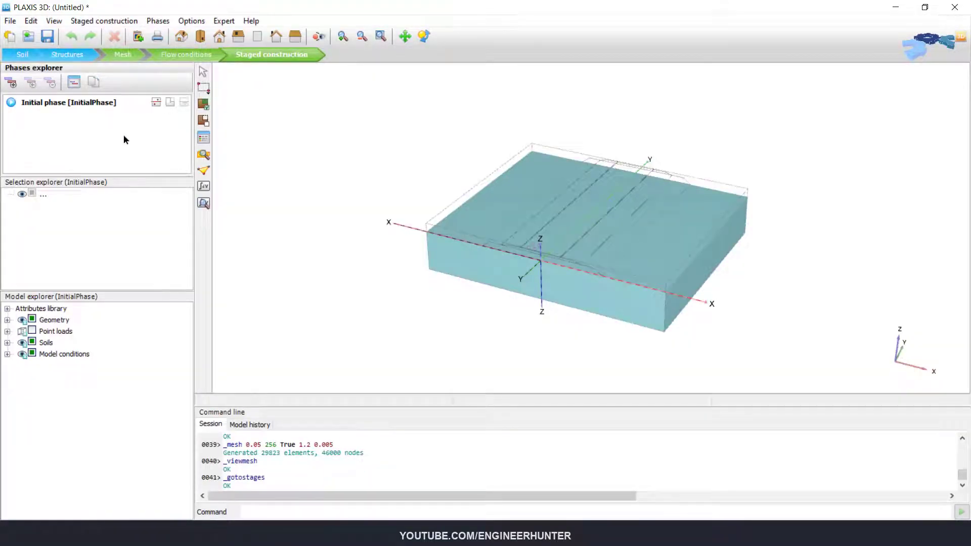
pyautogui.click(11, 83)
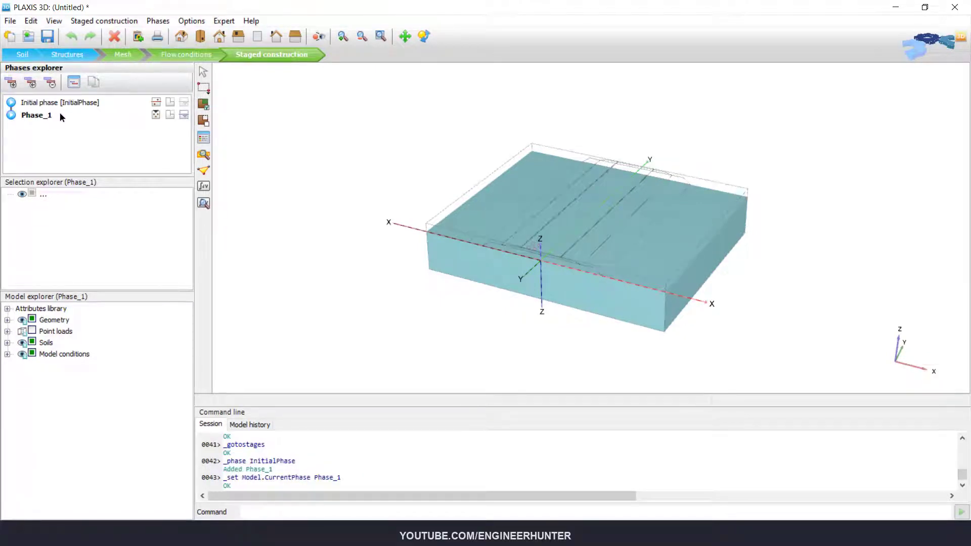
pyautogui.scroll(2, 658, 175)
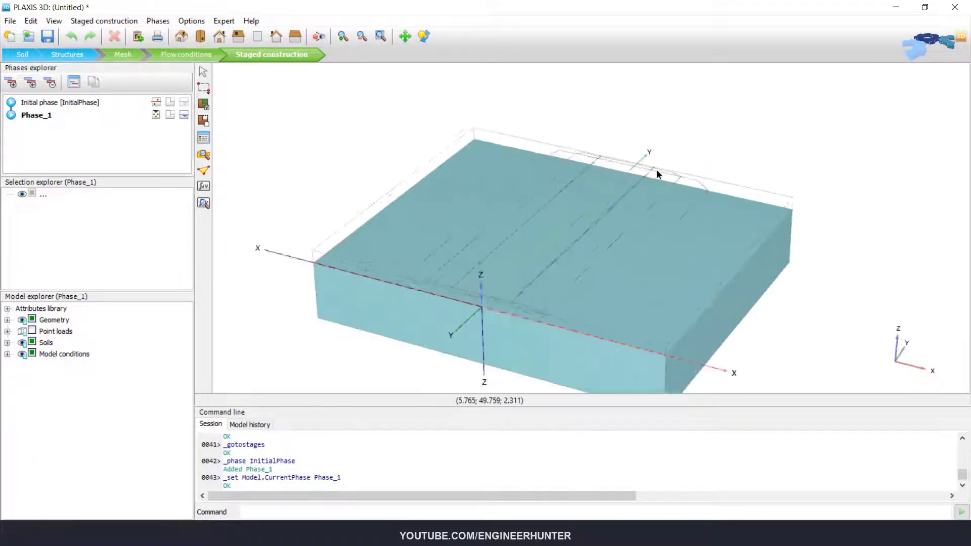
pyautogui.scroll(2, 657, 174)
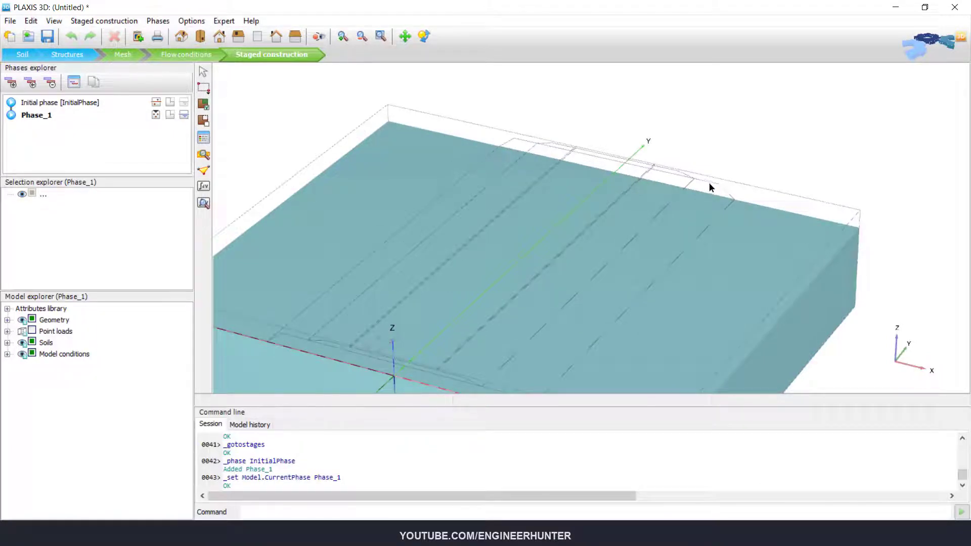
pyautogui.rightClick(709, 183)
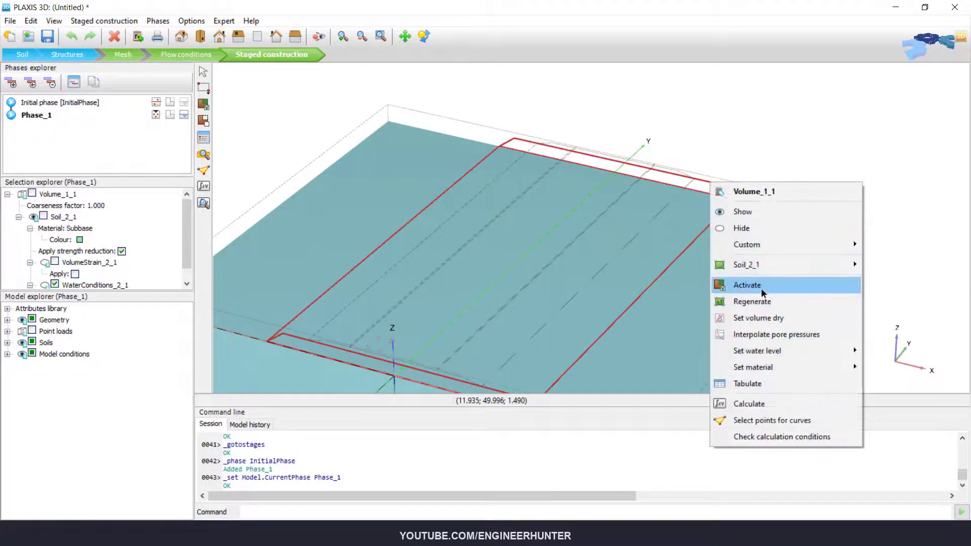
pyautogui.click(762, 286)
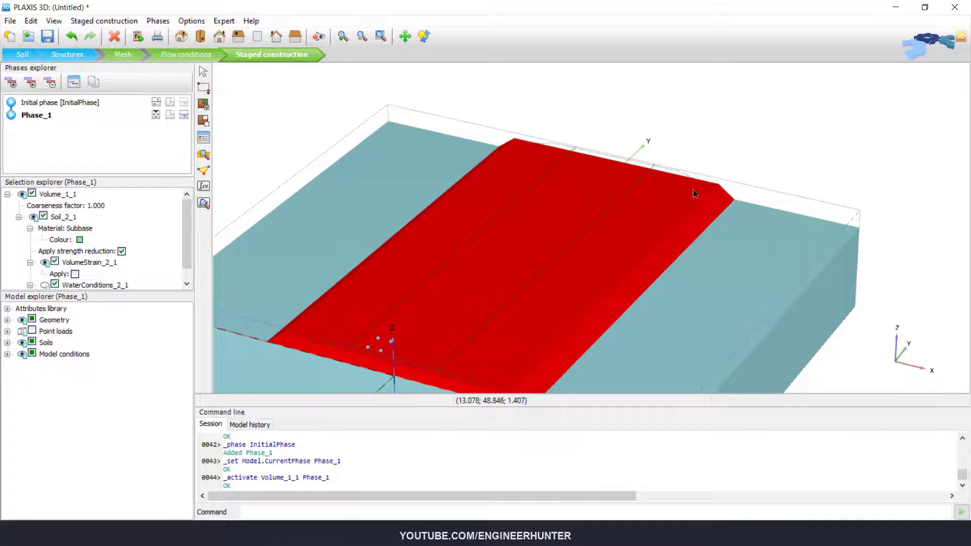
pyautogui.click(751, 161)
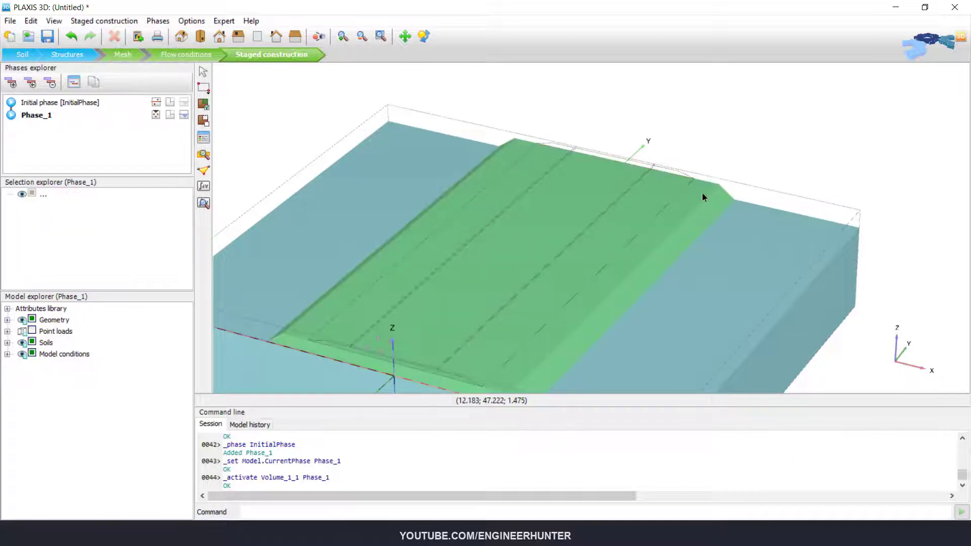
# Add Phase_2 and activate the base volume Volume_2_1 in it
pyautogui.click(12, 84)
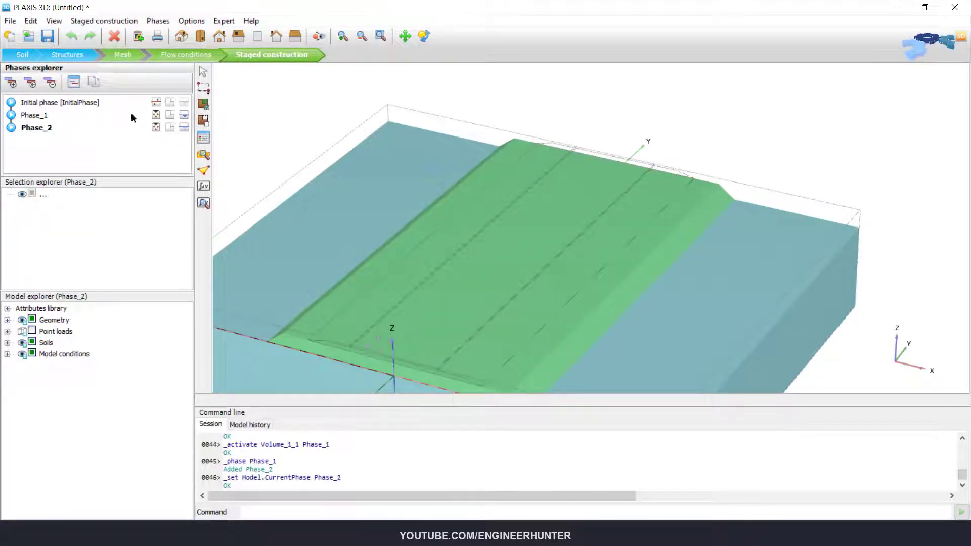
pyautogui.click(681, 171)
pyautogui.rightClick(680, 171)
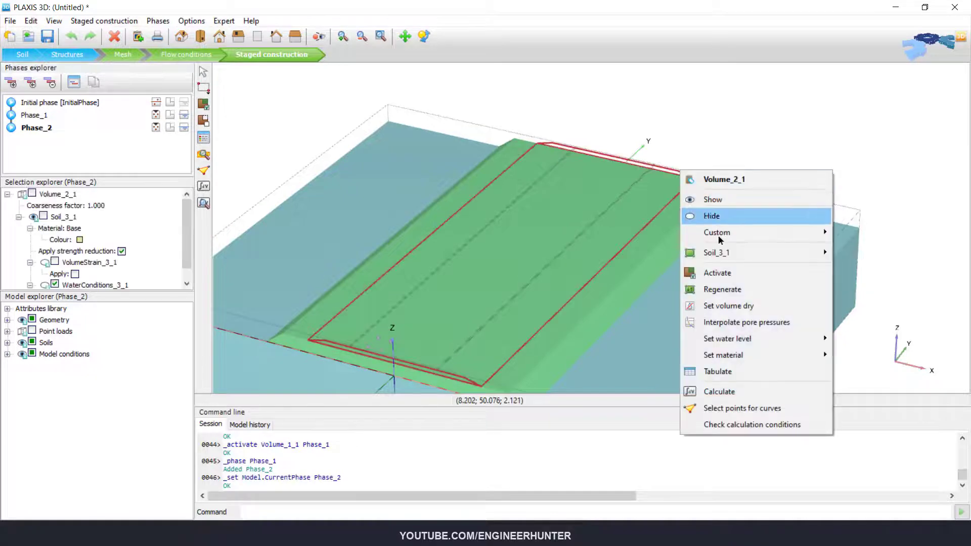
pyautogui.click(728, 272)
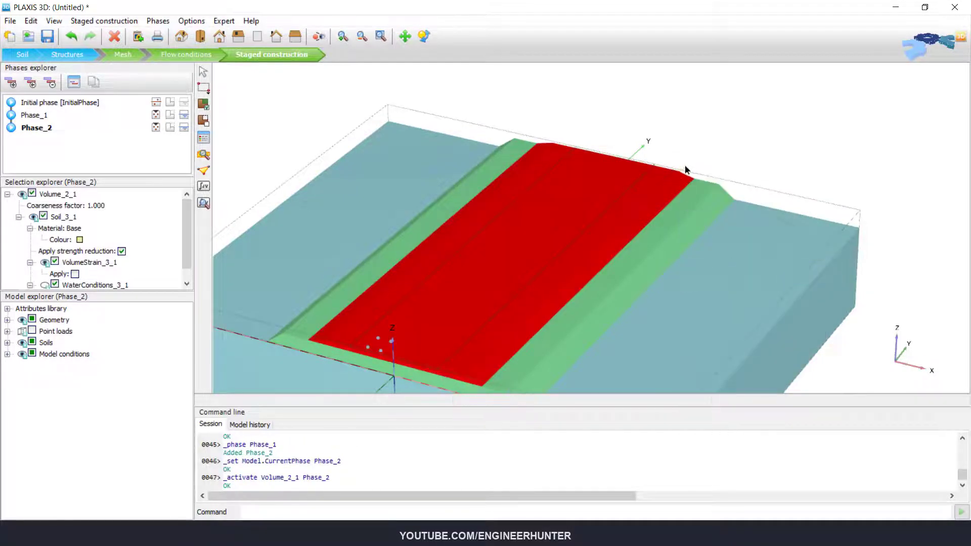
pyautogui.click(695, 153)
# Add Phase_3 with the asphalt volume Volume_3_1 activated, then add Phase_4
pyautogui.click(12, 84)
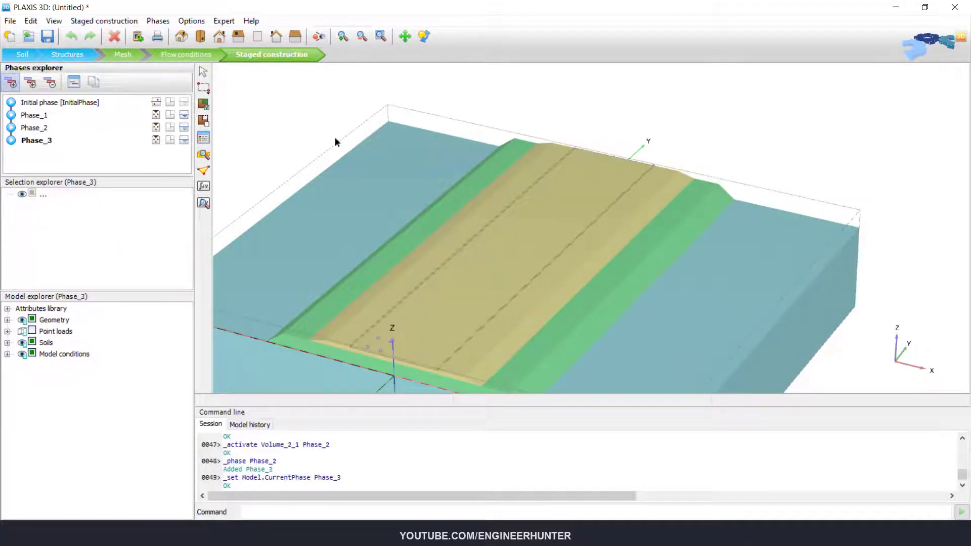
pyautogui.click(651, 166)
pyautogui.rightClick(650, 166)
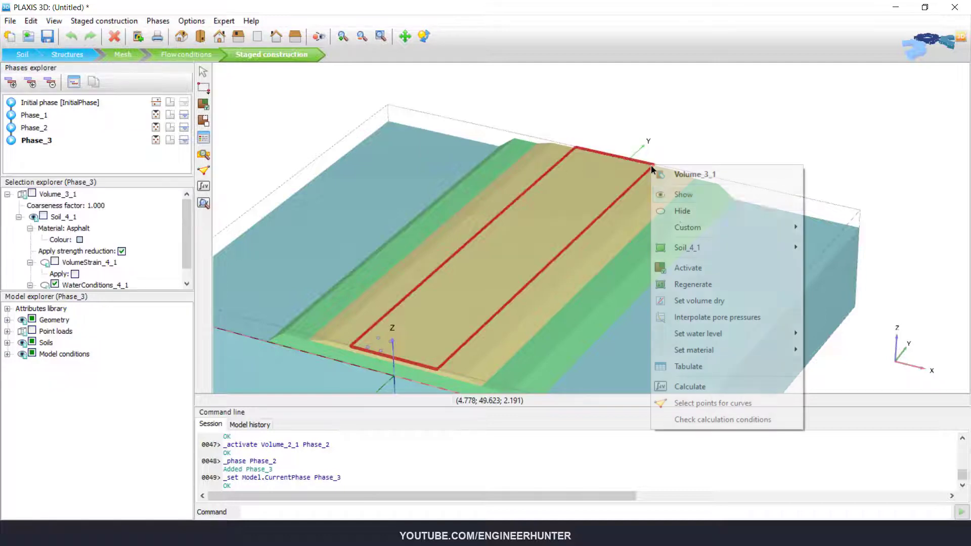
pyautogui.click(700, 268)
pyautogui.click(692, 151)
pyautogui.scroll(-3, 692, 150)
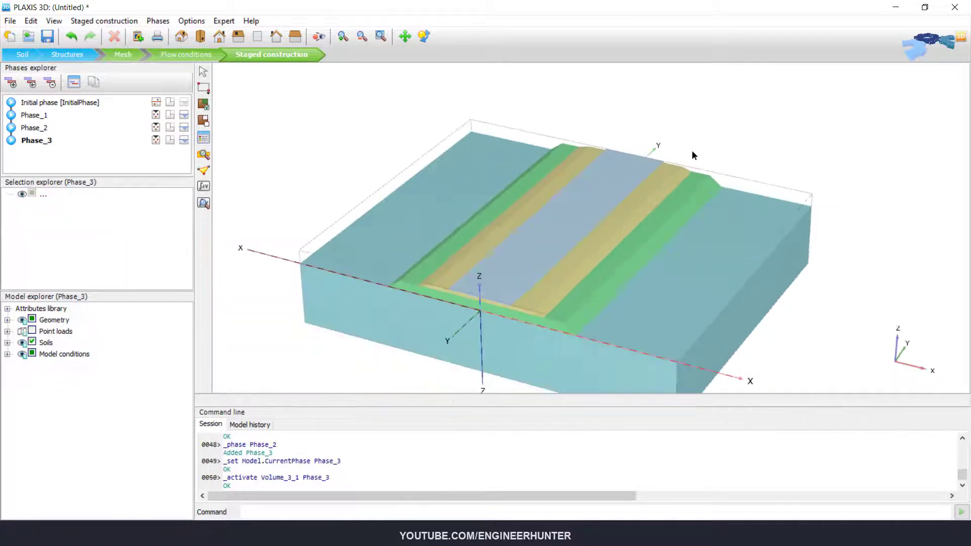
pyautogui.scroll(3, 547, 328)
pyautogui.click(13, 84)
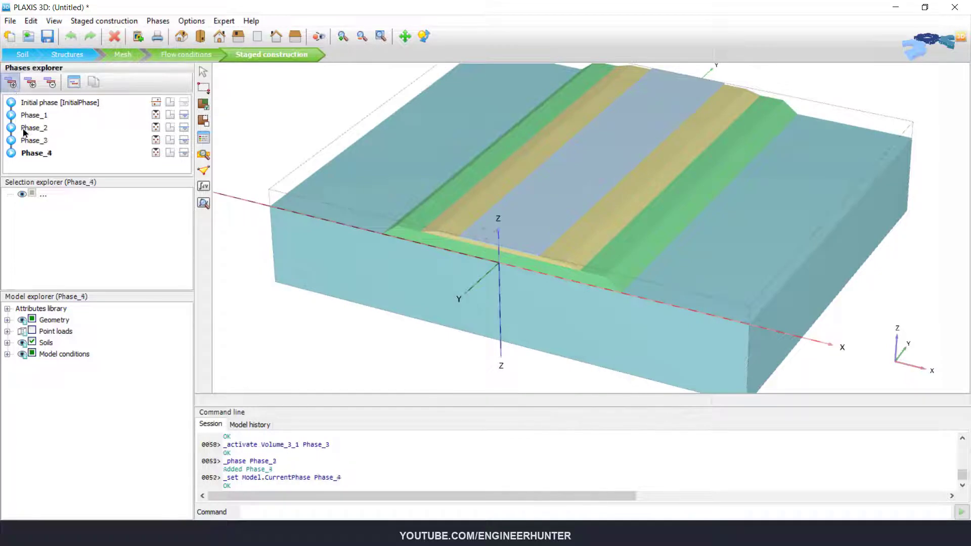
# Make Phase_4 a Dynamic calculation with a 1 s dynamic time interval
pyautogui.doubleClick(60, 153)
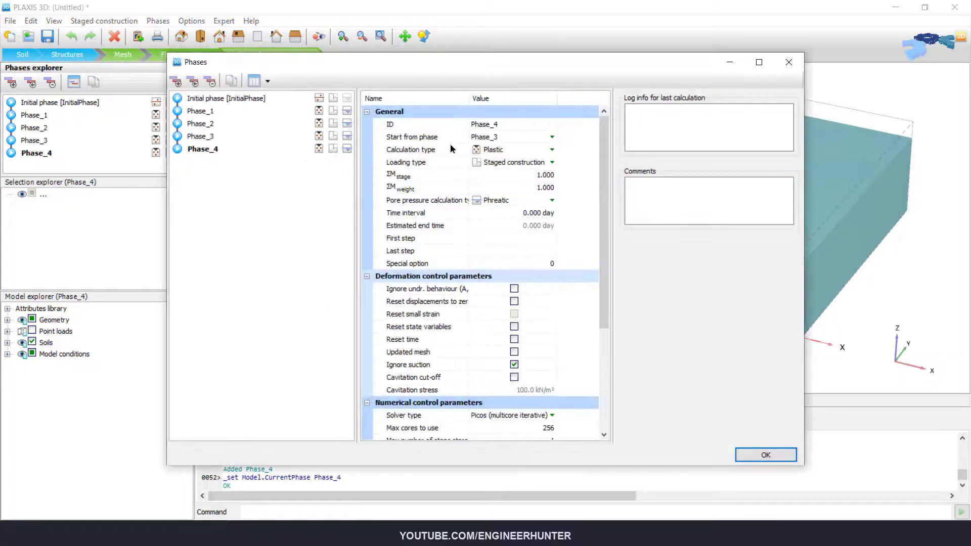
pyautogui.click(508, 146)
pyautogui.click(533, 183)
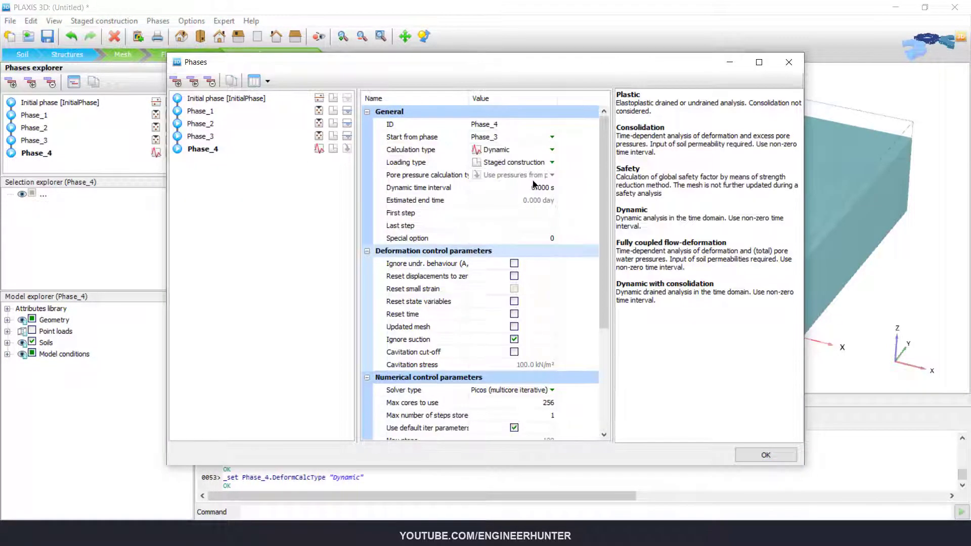
pyautogui.click(531, 188)
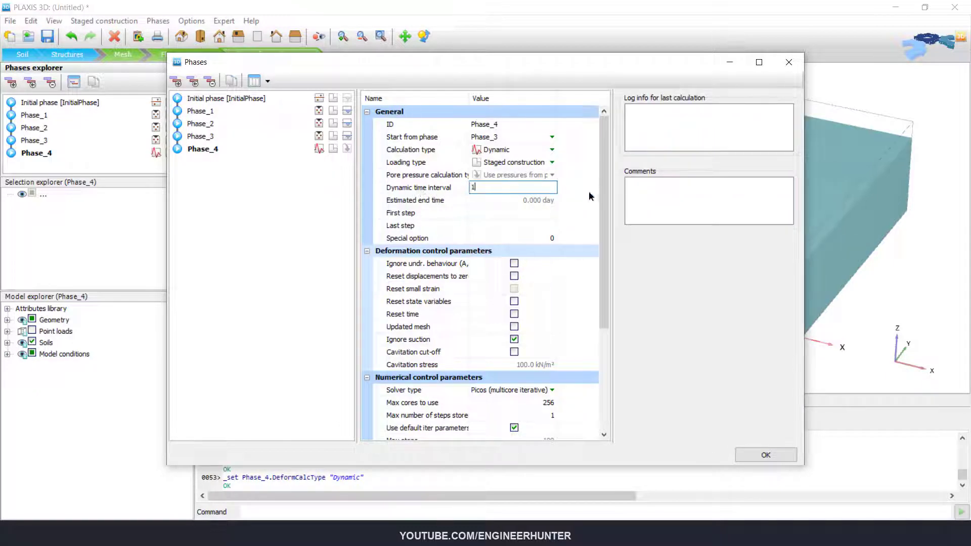
pyautogui.press('Return')
# Set Phase_4's maximum number of stored steps to 50 and confirm the settings
pyautogui.moveTo(601, 201)
pyautogui.mouseDown()
pyautogui.moveTo(601, 274)
pyautogui.moveTo(600, 204)
pyautogui.mouseUp()
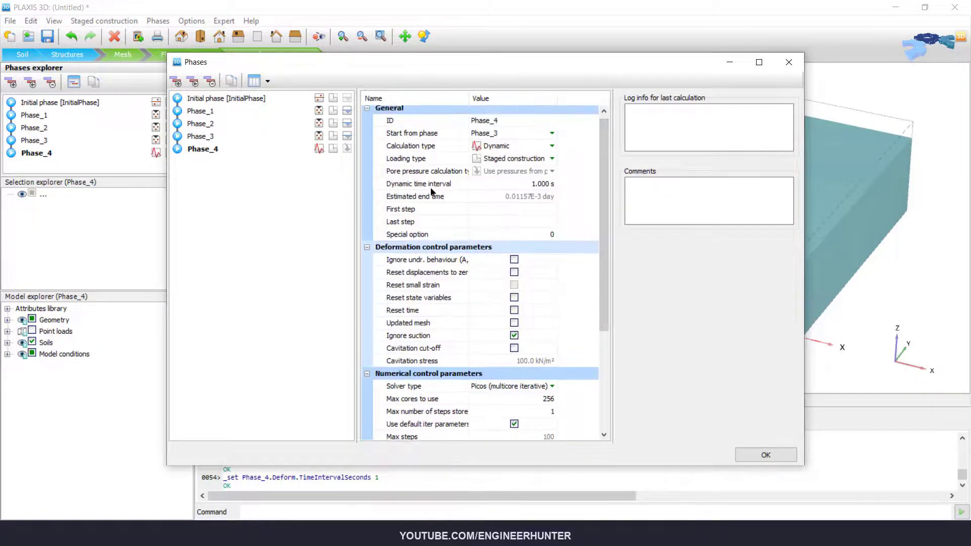
pyautogui.moveTo(478, 65); pyautogui.dragTo(467, 259)
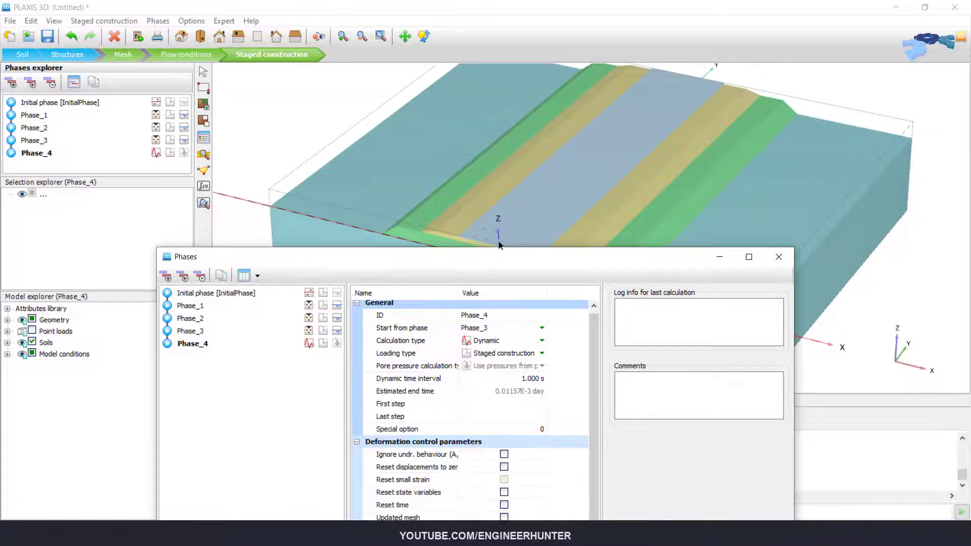
pyautogui.moveTo(498, 251); pyautogui.dragTo(500, 76)
pyautogui.moveTo(559, 65); pyautogui.dragTo(561, 44)
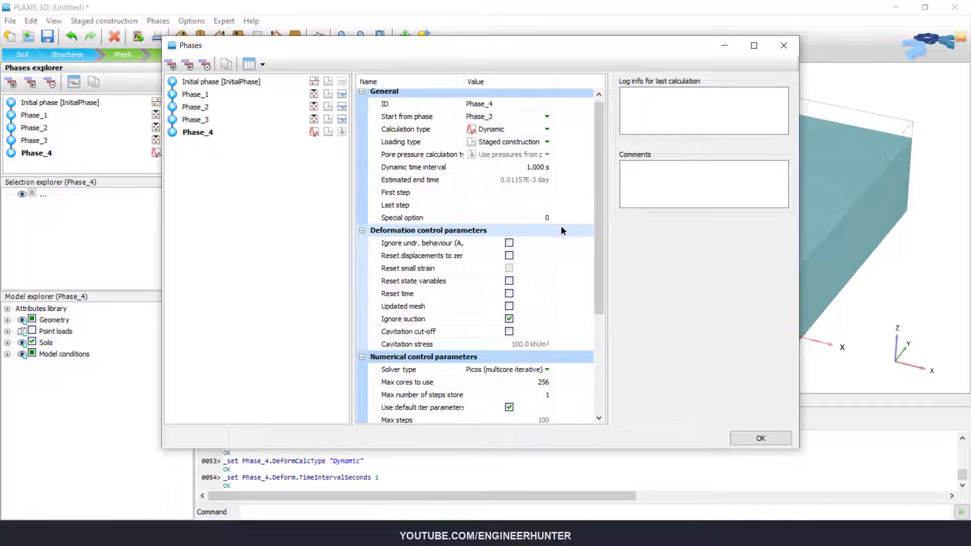
pyautogui.scroll(-4, 588, 359)
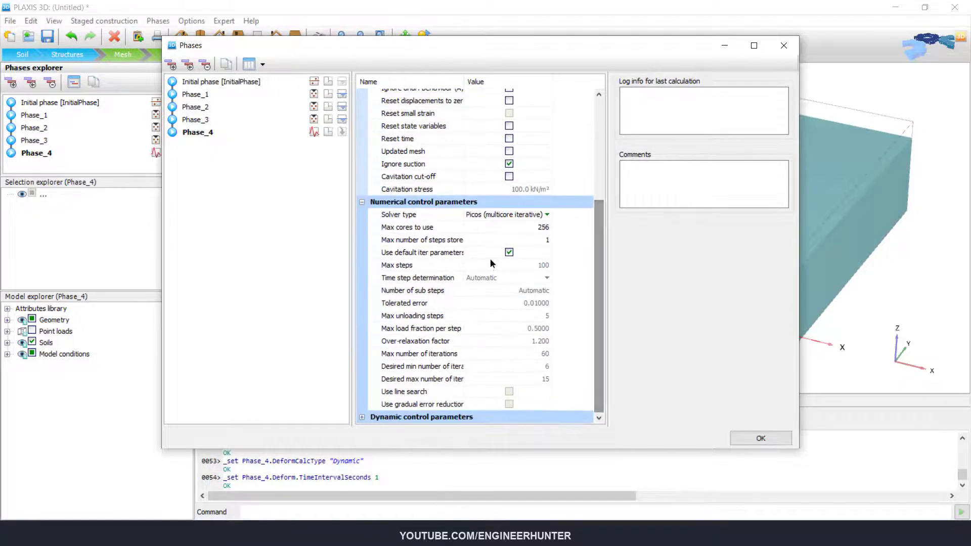
pyautogui.click(515, 240)
pyautogui.write('50')
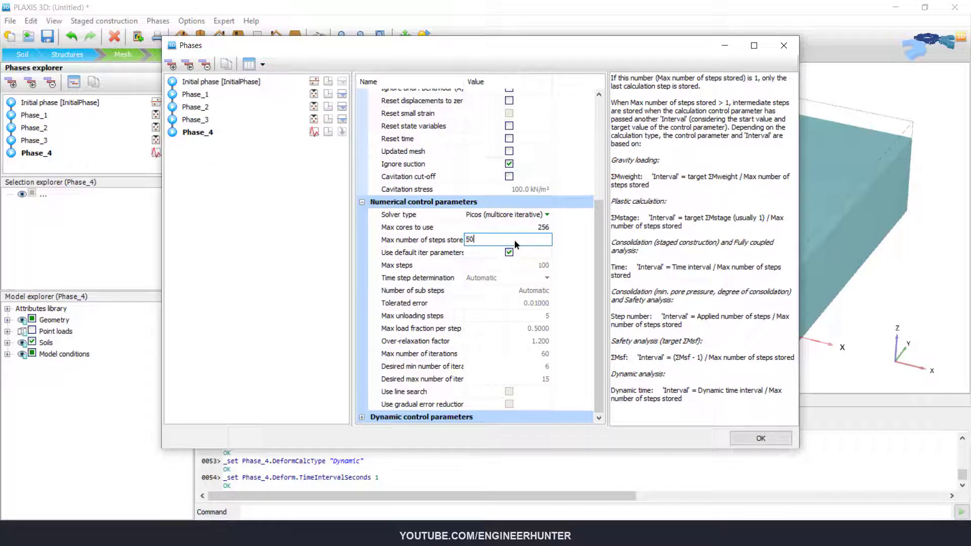
pyautogui.press('Return')
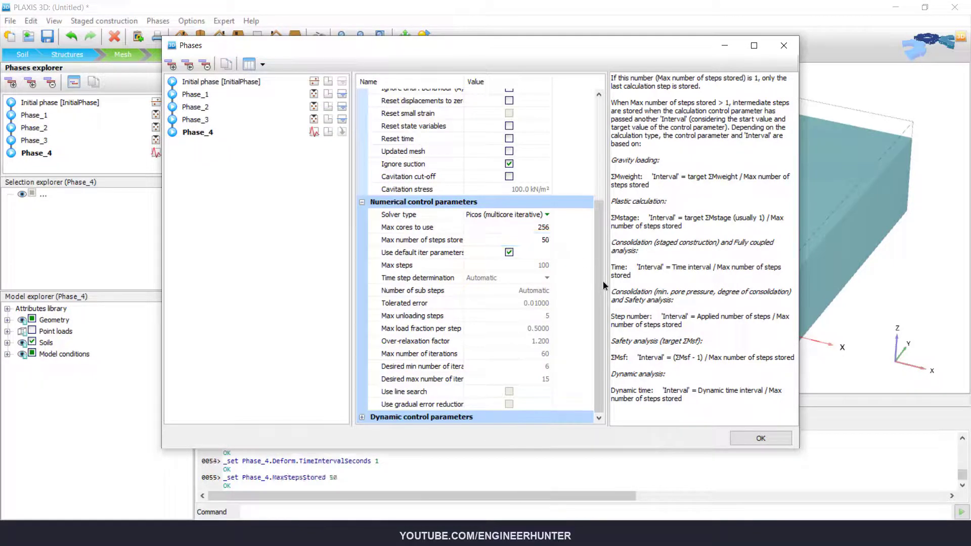
pyautogui.click(751, 438)
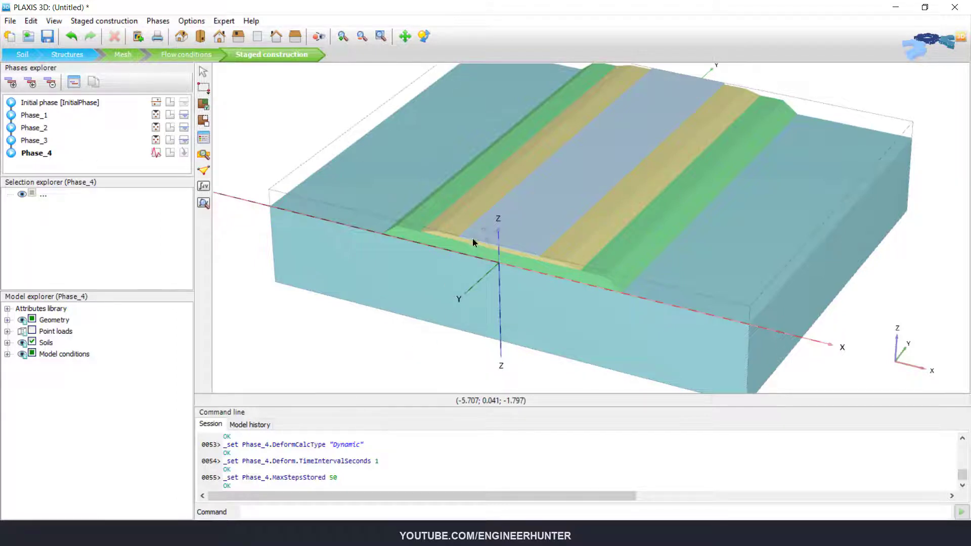
# Tick PointLoad for the four road point loads to activate them in Phase_4
pyautogui.scroll(5, 472, 238)
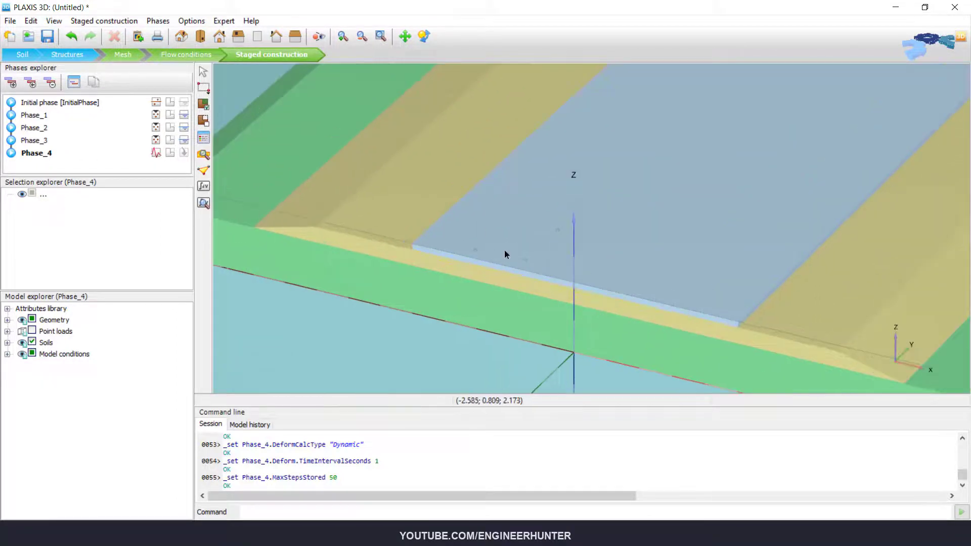
pyautogui.click(476, 250)
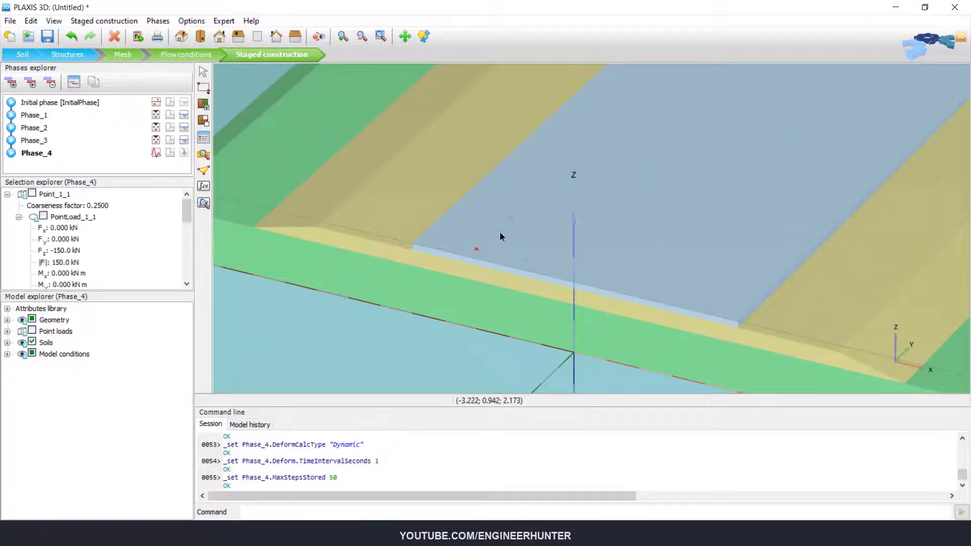
pyautogui.keyDown('ctrl'); pyautogui.click(559, 231); pyautogui.keyUp('ctrl')
pyautogui.keyDown('ctrl'); pyautogui.click(525, 259); pyautogui.keyUp('ctrl')
pyautogui.click(44, 216)
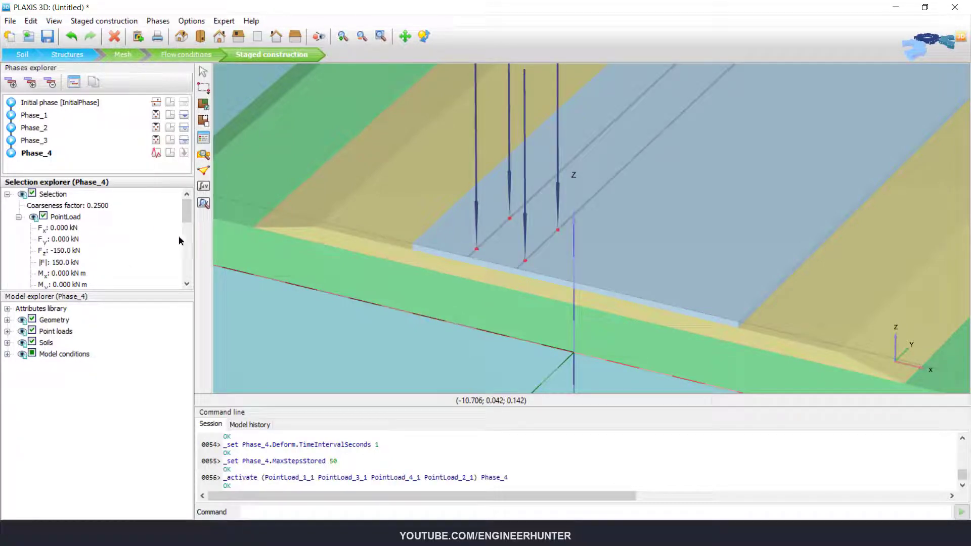
pyautogui.scroll(-5, 168, 283)
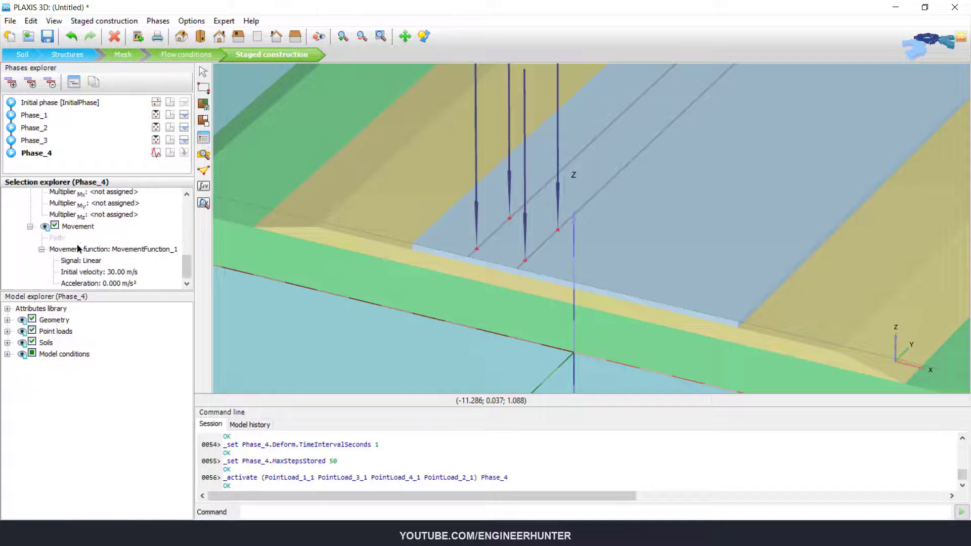
pyautogui.click(415, 314)
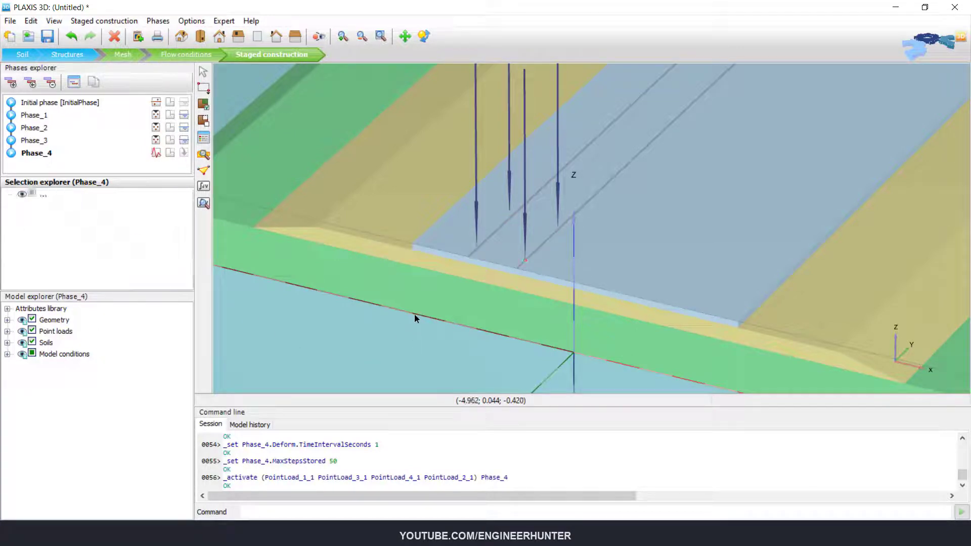
pyautogui.click(421, 257)
pyautogui.scroll(-3, 422, 263)
pyautogui.scroll(-2, 425, 268)
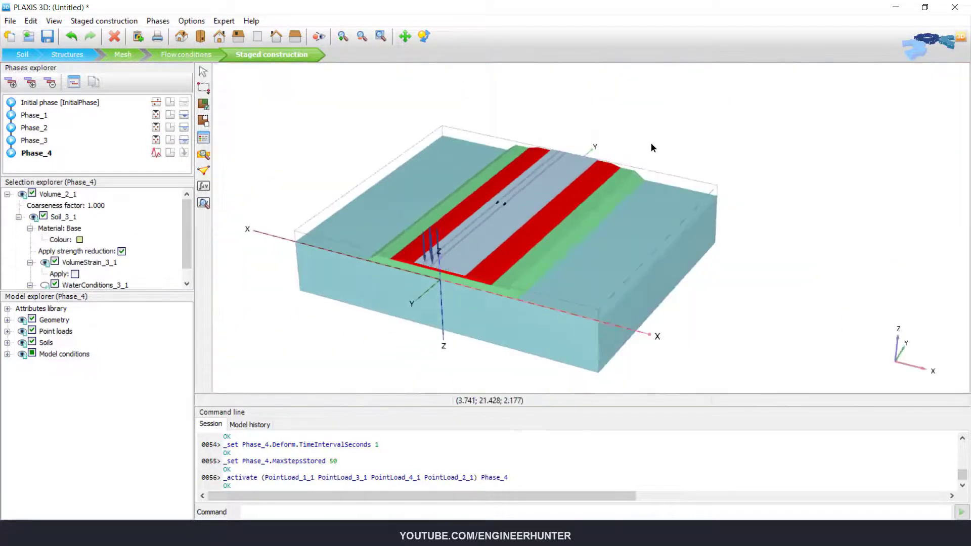
pyautogui.click(660, 168)
pyautogui.scroll(-2, 749, 131)
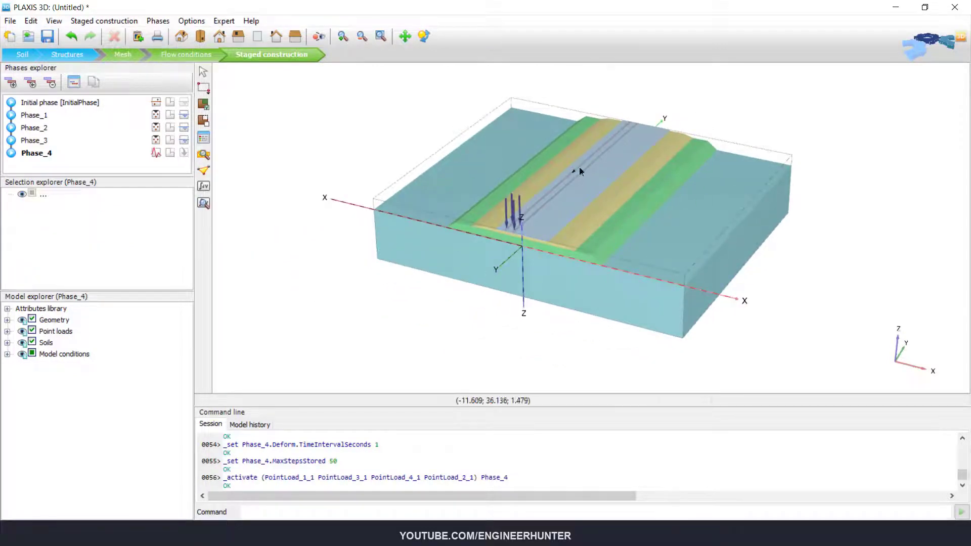
pyautogui.scroll(-1, 526, 326)
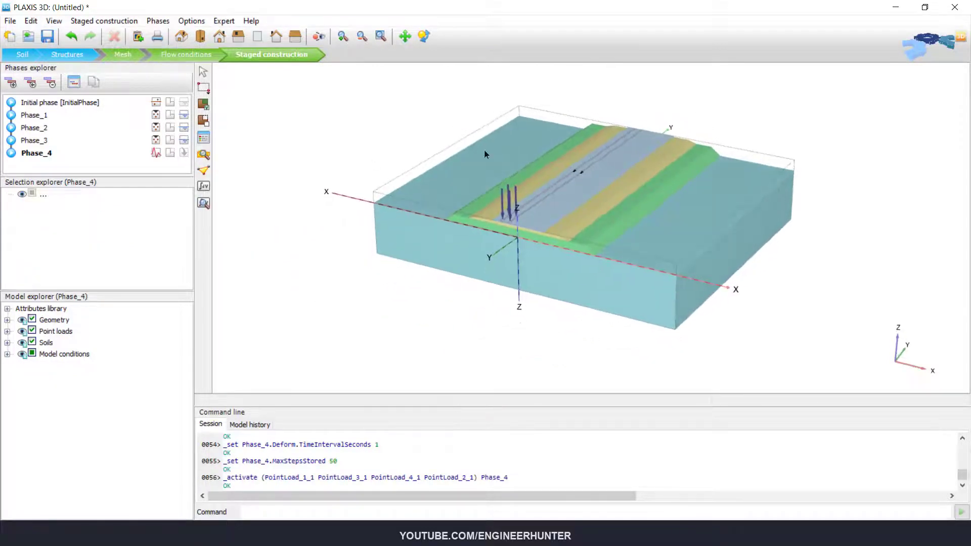
# Calculate all phases, ignoring the curve-points warning, saving as Moving load on Asphalt Road
pyautogui.click(203, 188)
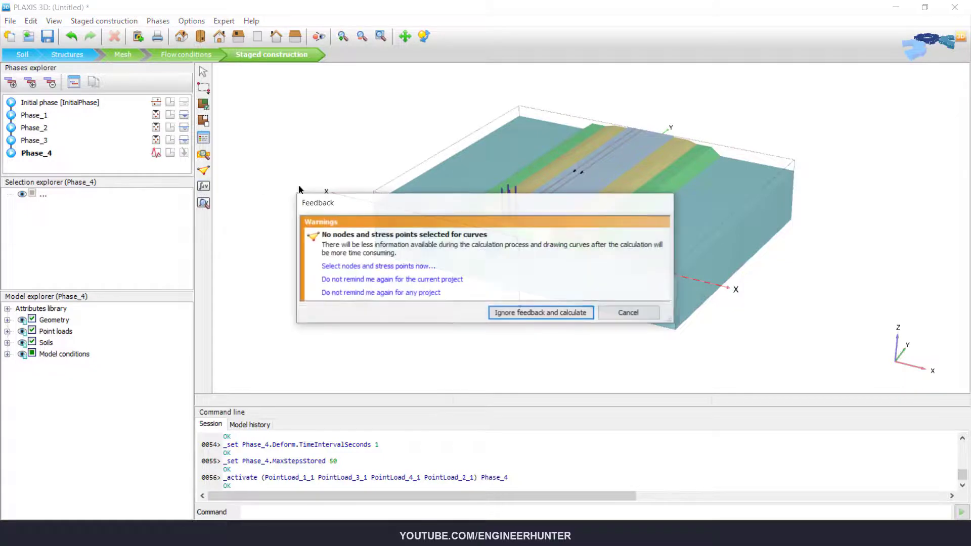
pyautogui.click(526, 314)
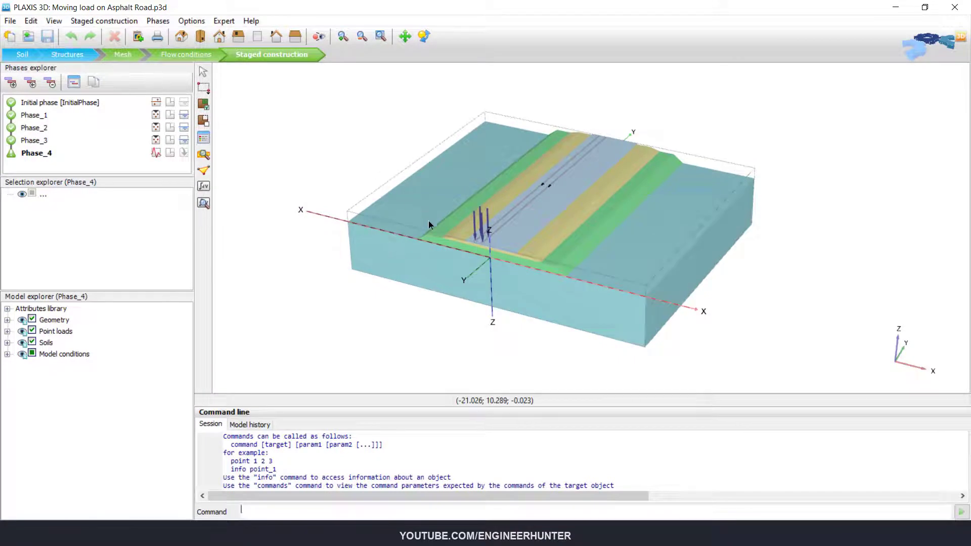
pyautogui.scroll(1, 493, 216)
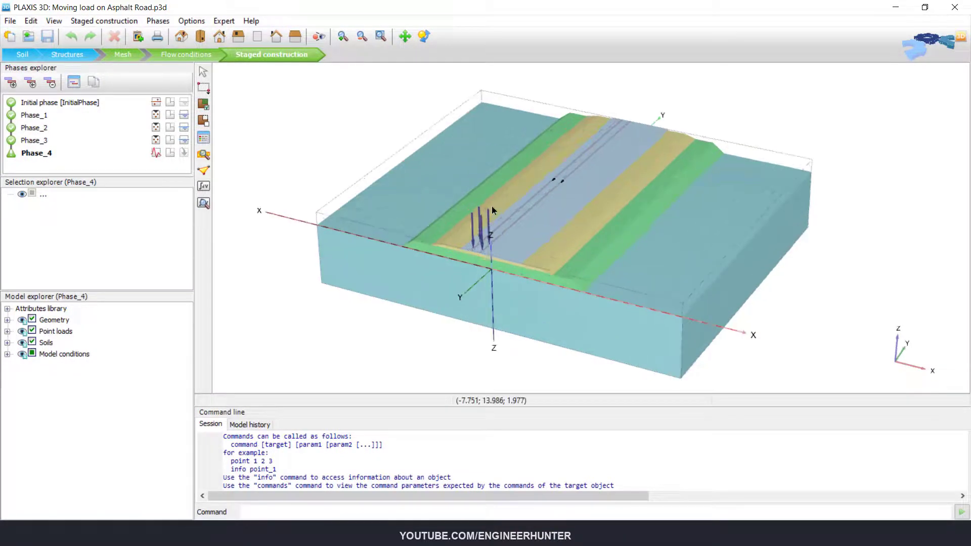
# Open Phase_4's deformed mesh |u| results and tilt the view down onto the road
pyautogui.click(204, 205)
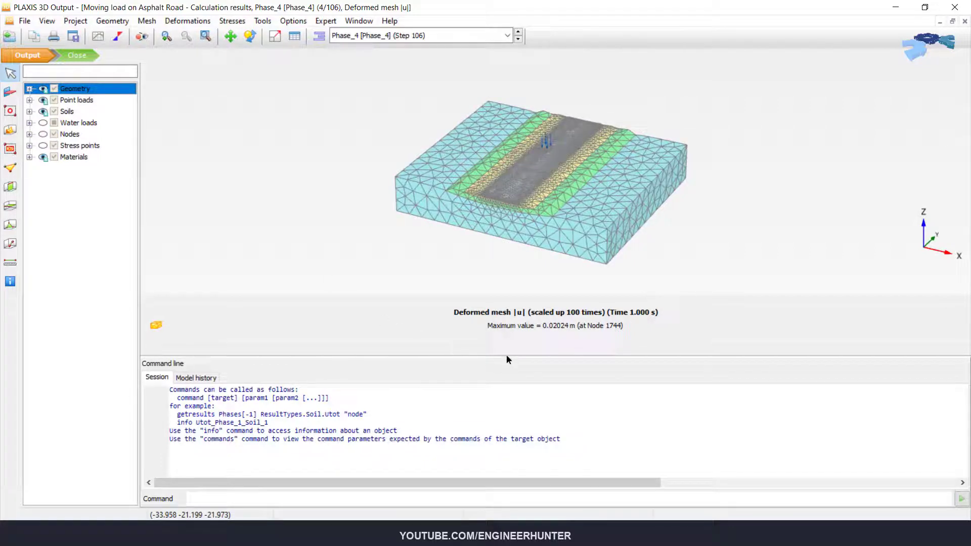
pyautogui.moveTo(508, 357); pyautogui.dragTo(514, 460)
pyautogui.scroll(3, 536, 298)
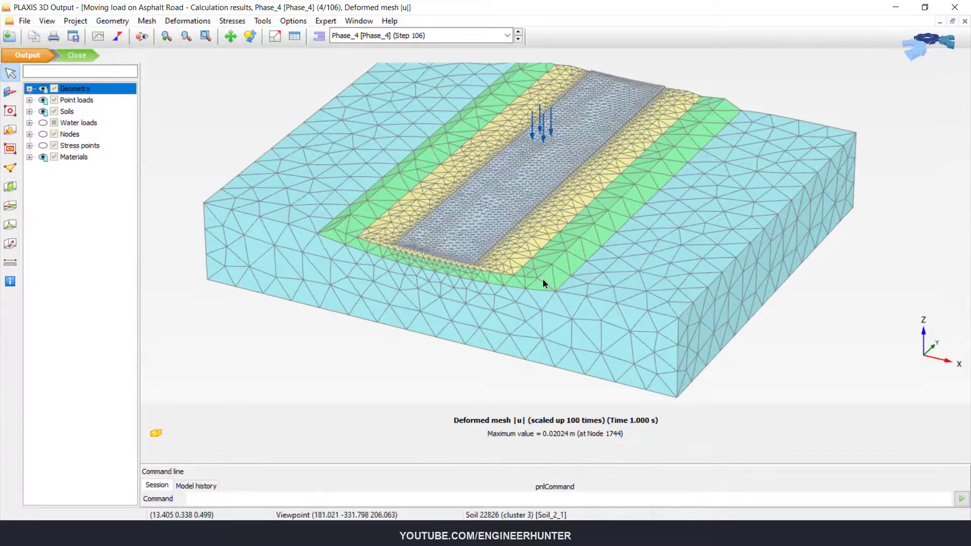
pyautogui.keyDown('ctrl'); pyautogui.moveTo(521, 284); pyautogui.dragTo(547, 275, button='right'); pyautogui.keyUp('ctrl')
pyautogui.scroll(2, 535, 125)
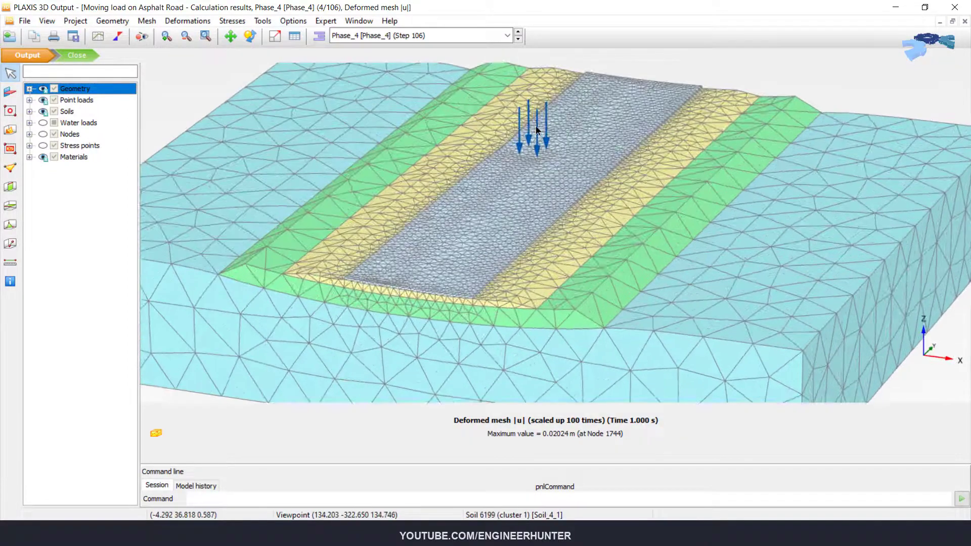
pyautogui.scroll(5, 551, 156)
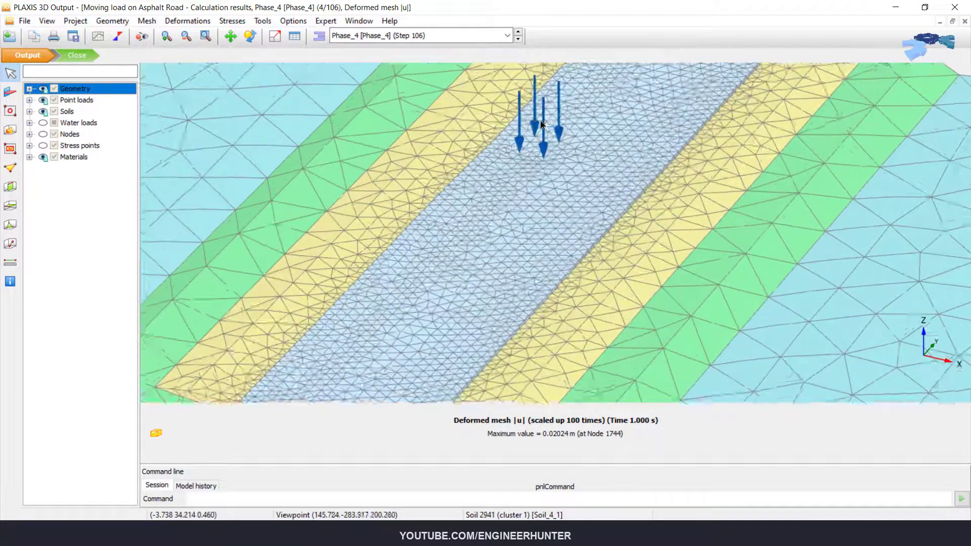
pyautogui.scroll(-5, 555, 278)
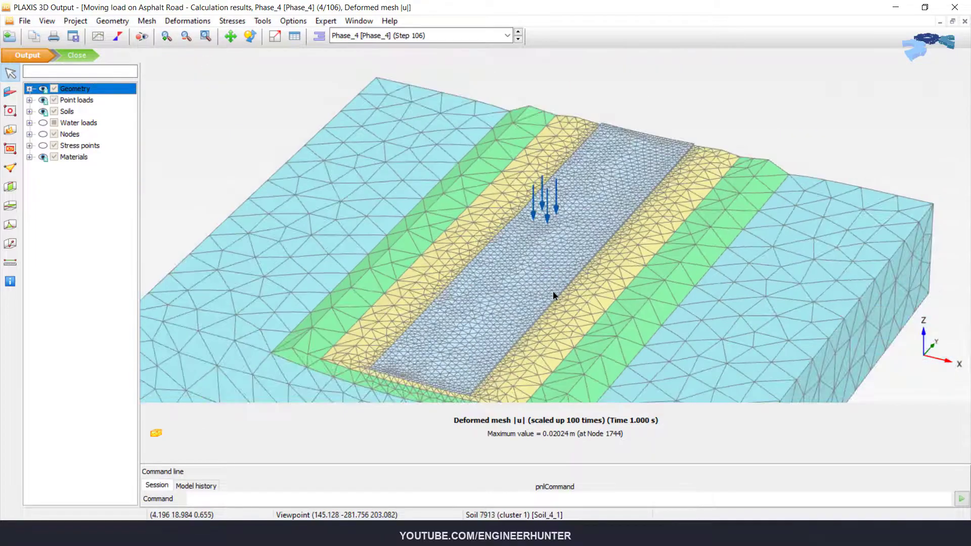
pyautogui.keyDown('ctrl'); pyautogui.moveTo(552, 297); pyautogui.dragTo(565, 247, button='right'); pyautogui.keyUp('ctrl')
pyautogui.scroll(6, 565, 247)
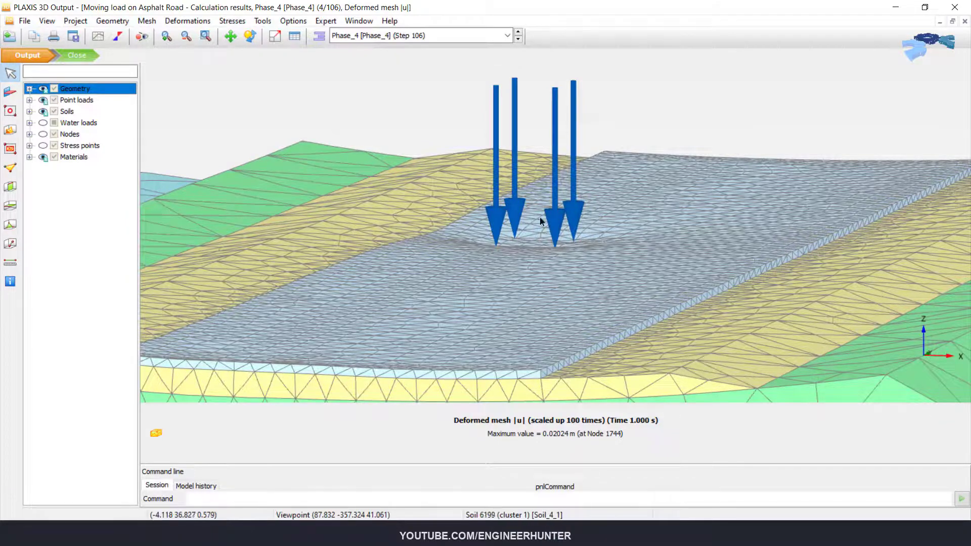
pyautogui.scroll(-6, 540, 221)
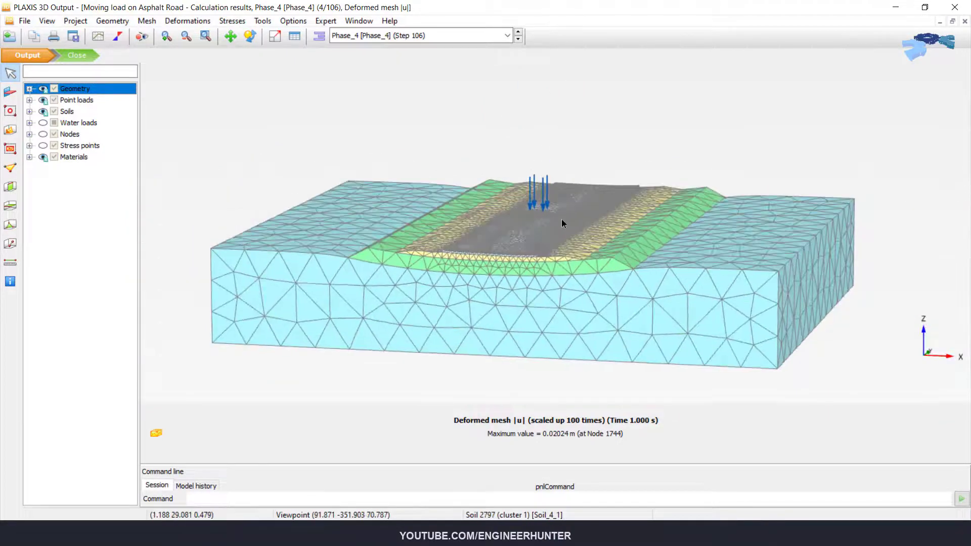
pyautogui.moveTo(562, 220); pyautogui.dragTo(531, 250, button='right')
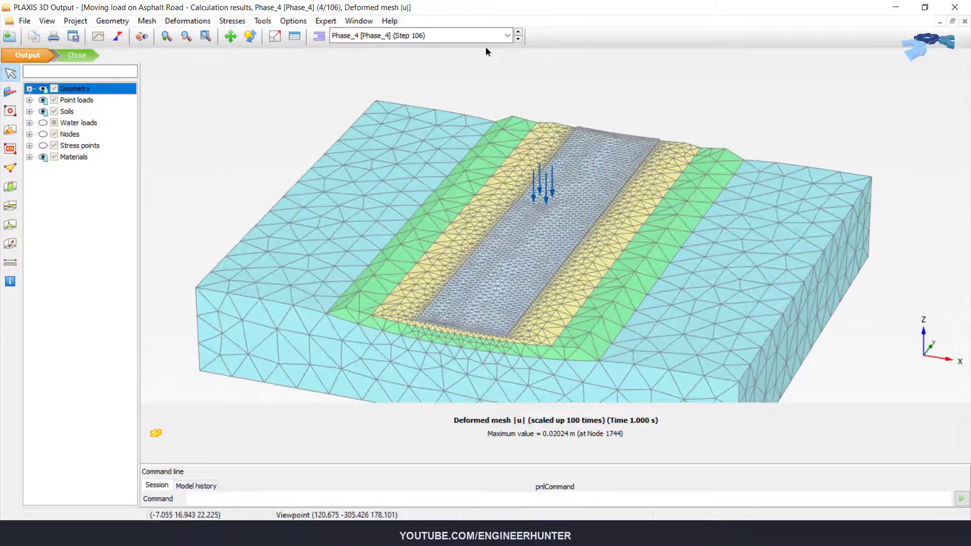
# List results by calculation step, keeping the final Step 106 result
pyautogui.click(320, 37)
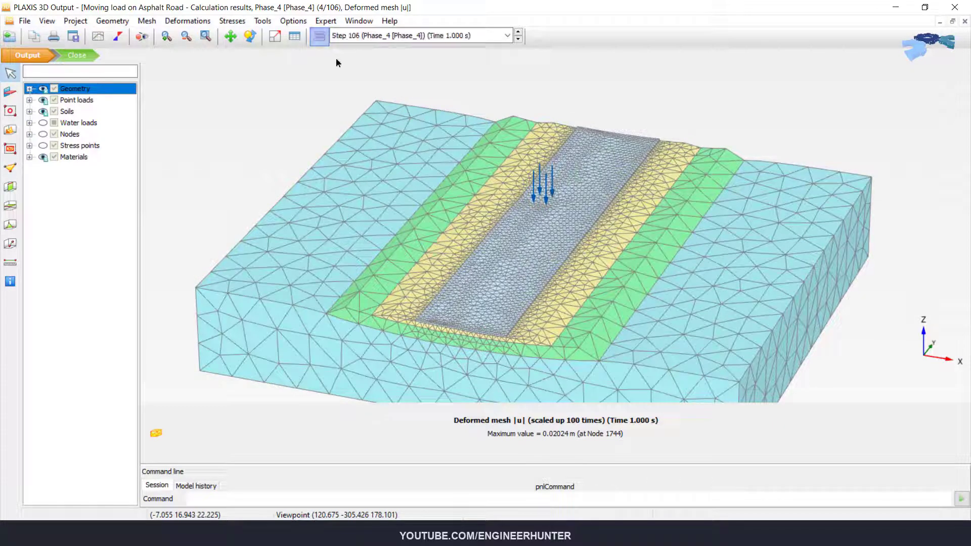
pyautogui.click(508, 37)
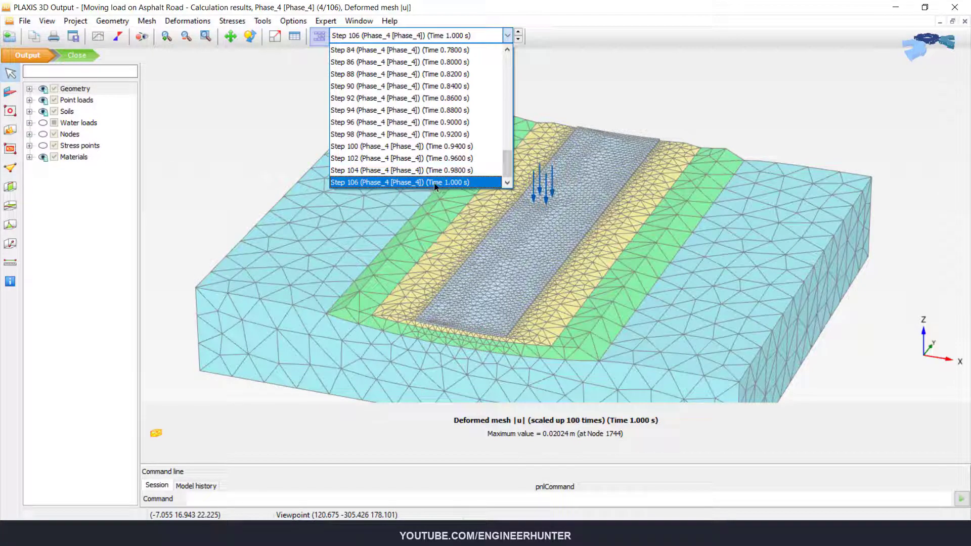
pyautogui.click(591, 167)
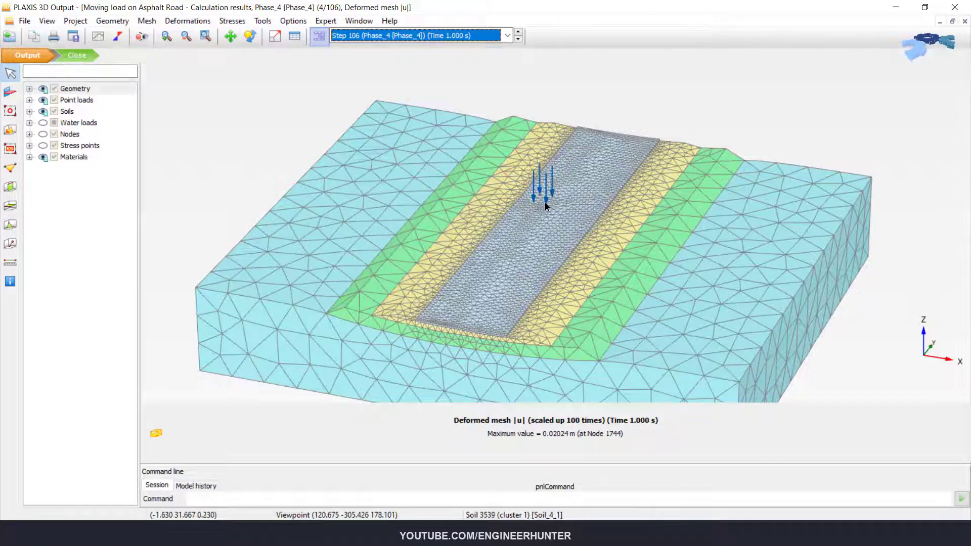
pyautogui.click(582, 108)
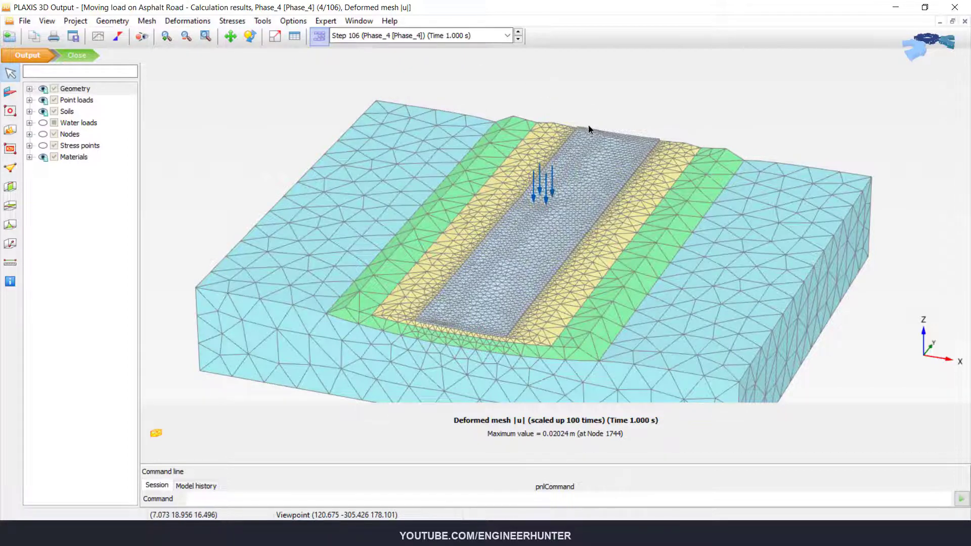
# Show the results at Step 26 (Time 0.2000 s)
pyautogui.scroll(-1, 466, 88)
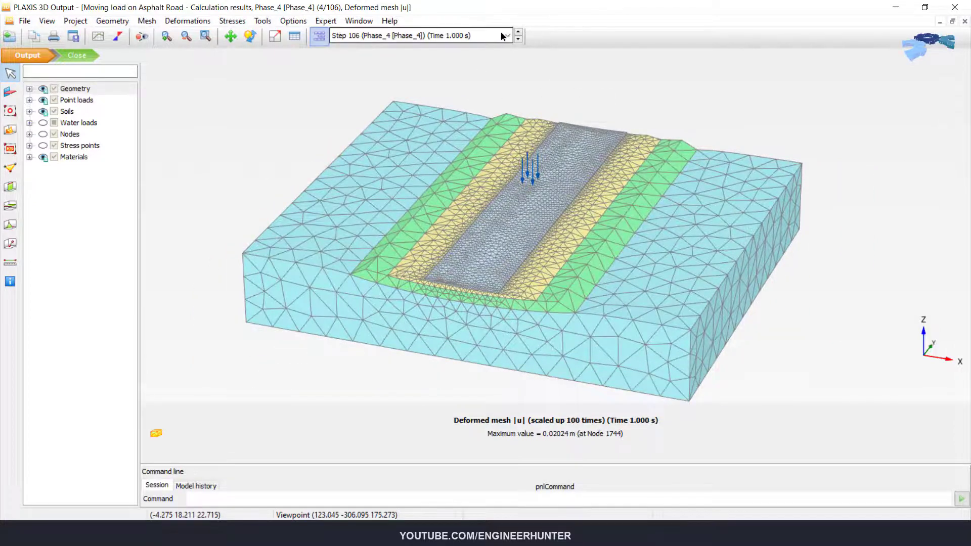
pyautogui.click(455, 35)
pyautogui.scroll(14, 447, 117)
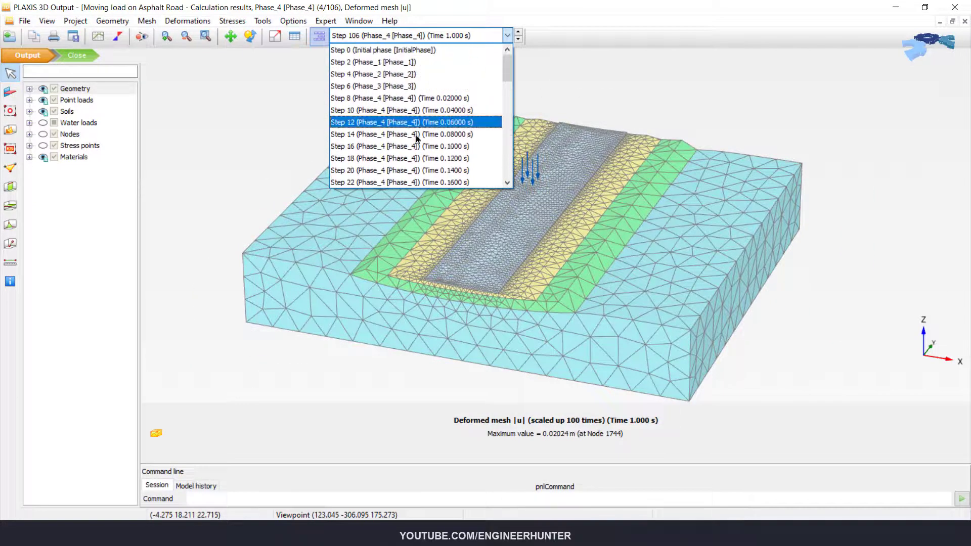
pyautogui.scroll(-2, 415, 139)
pyautogui.scroll(-1, 414, 141)
pyautogui.click(384, 137)
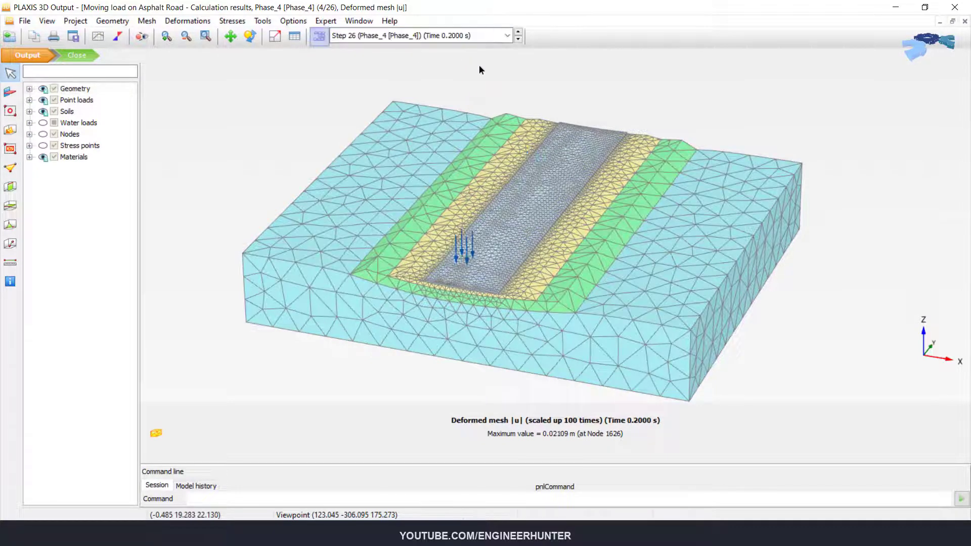
pyautogui.scroll(3, 470, 284)
pyautogui.scroll(-3, 482, 220)
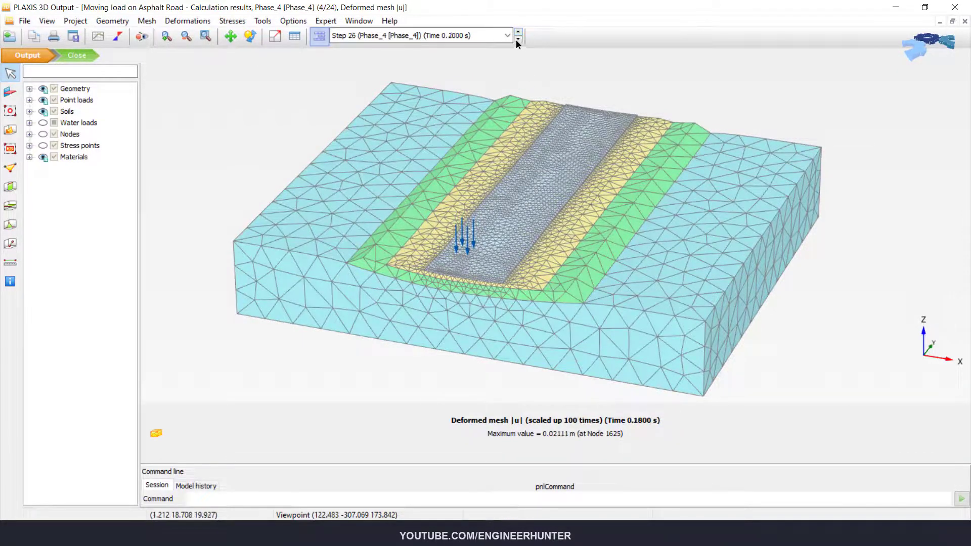
# Step forward through Steps 28 and 30 to Step 32 (Time 0.2600 s)
pyautogui.click(515, 39)
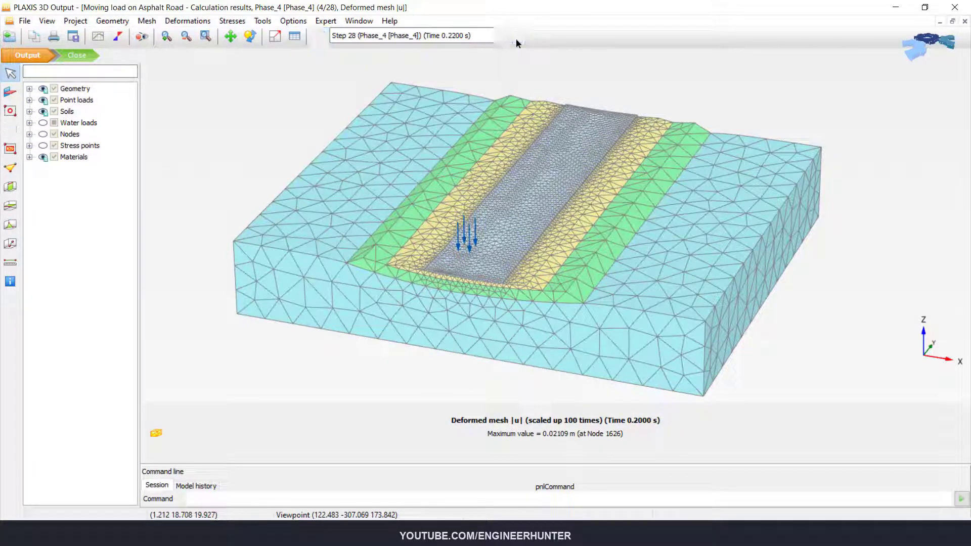
pyautogui.click(517, 40)
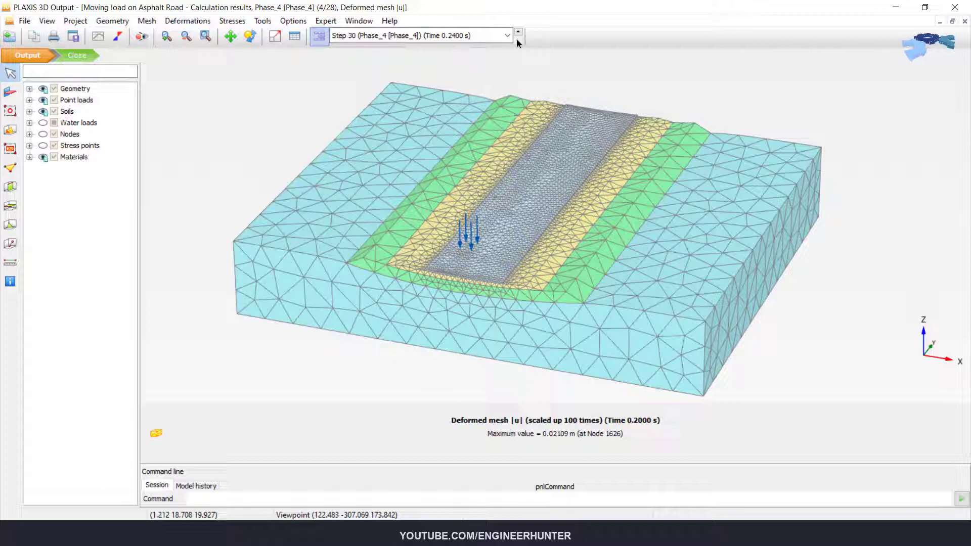
pyautogui.click(517, 40)
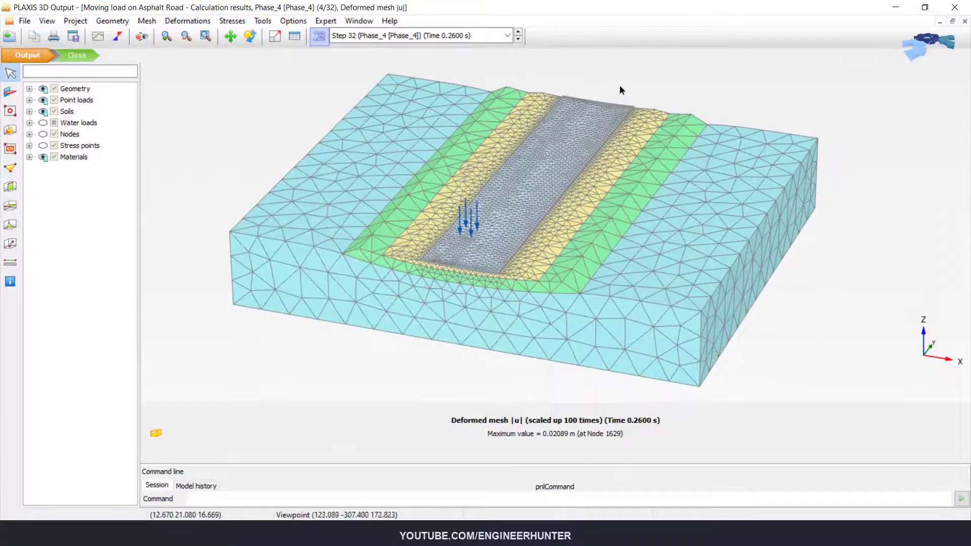
pyautogui.click(187, 21)
# Plot Step 32 total displacement |u| contours, ranging 0–22×10⁻³ m
pyautogui.moveTo(230, 78)
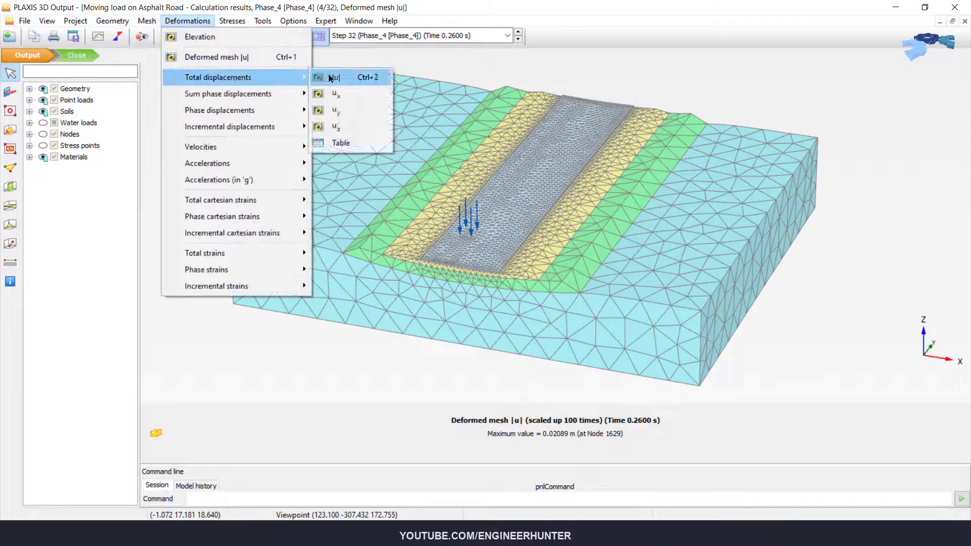
pyautogui.click(334, 76)
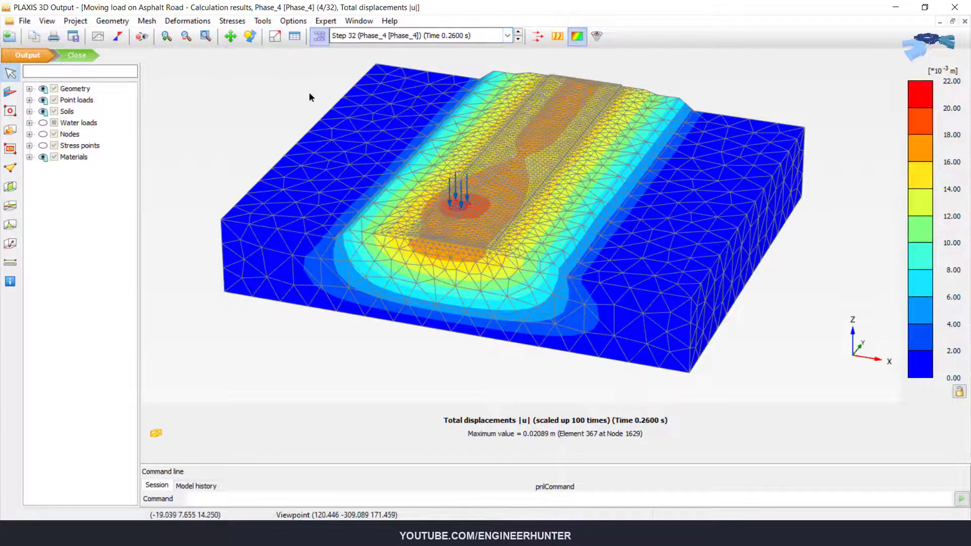
pyautogui.click(24, 21)
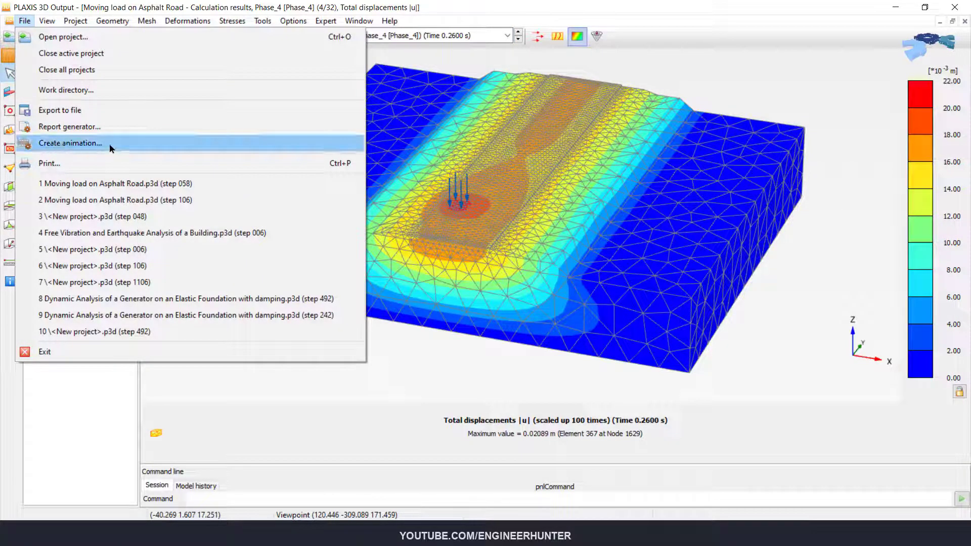
pyautogui.click(70, 143)
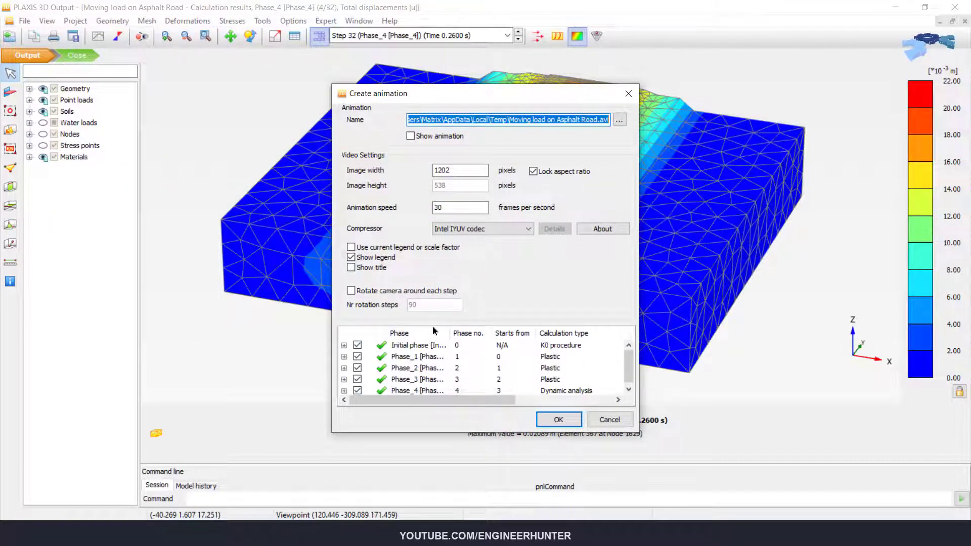
pyautogui.scroll(-1, 399, 384)
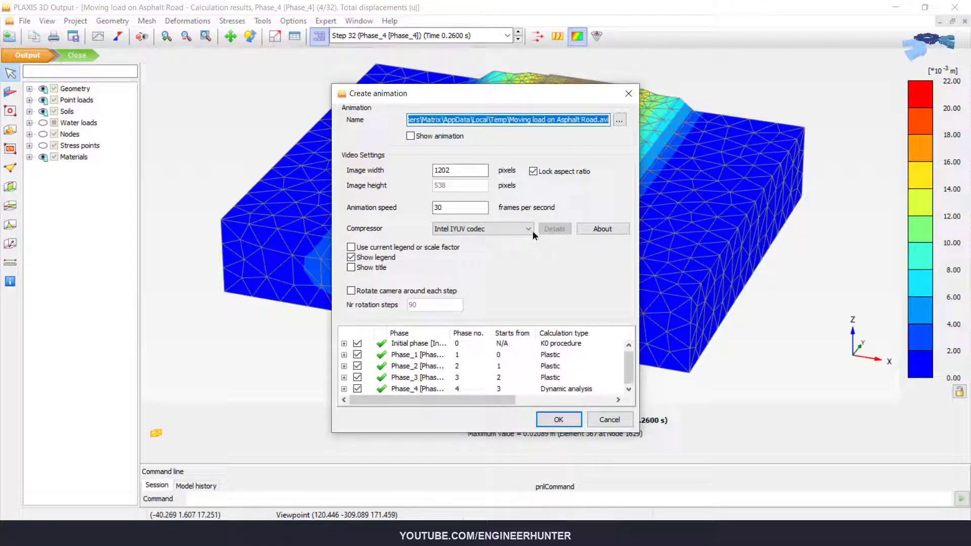
pyautogui.click(609, 420)
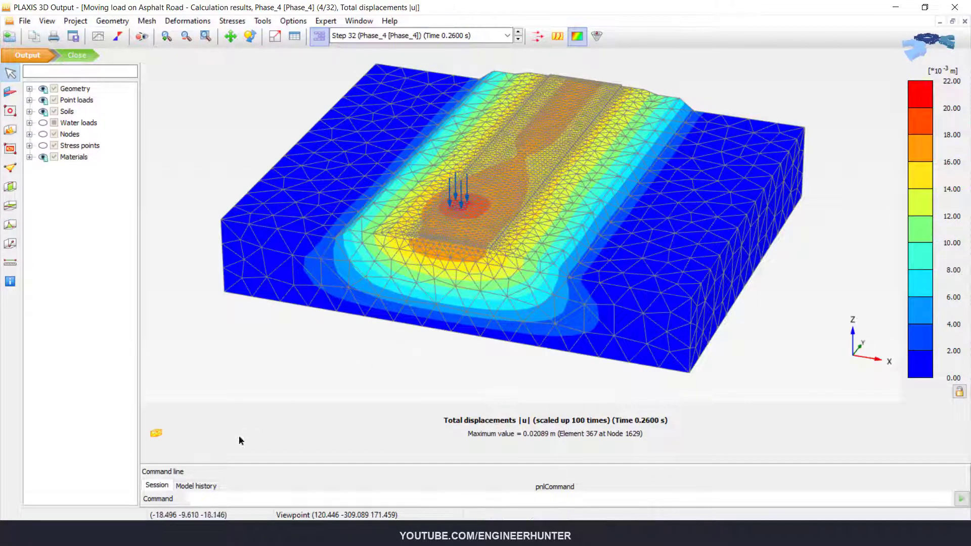
pyautogui.moveTo(142, 533)
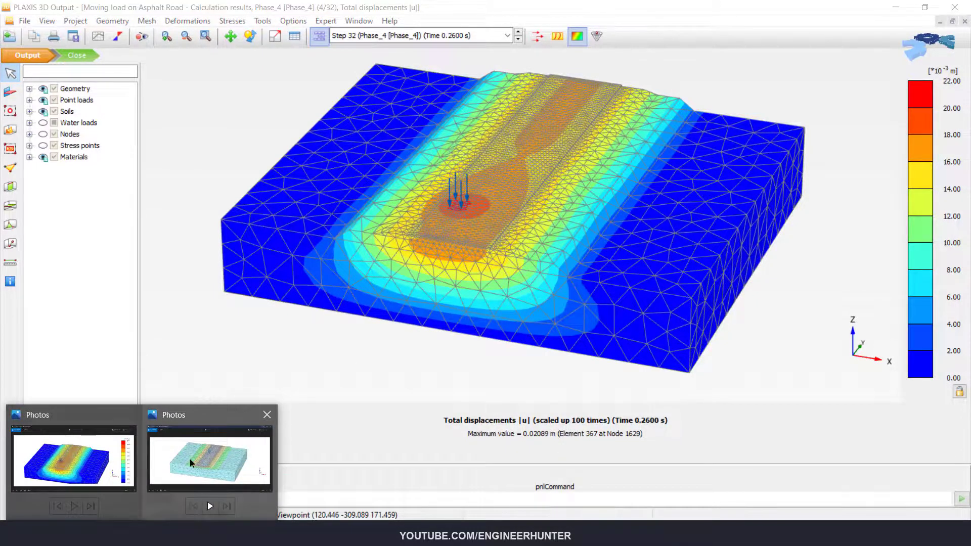
# Play the mesh animation video full screen in Photos
pyautogui.click(191, 463)
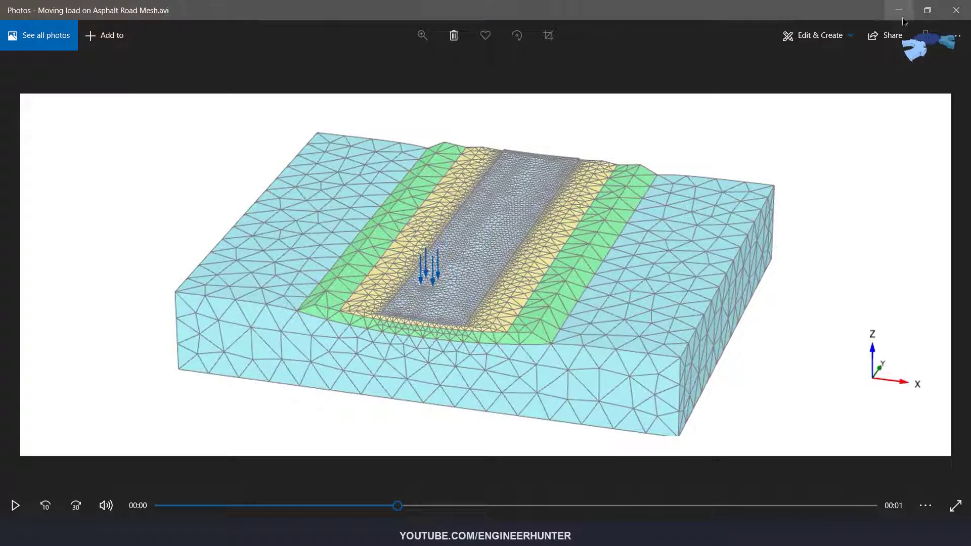
pyautogui.click(944, 506)
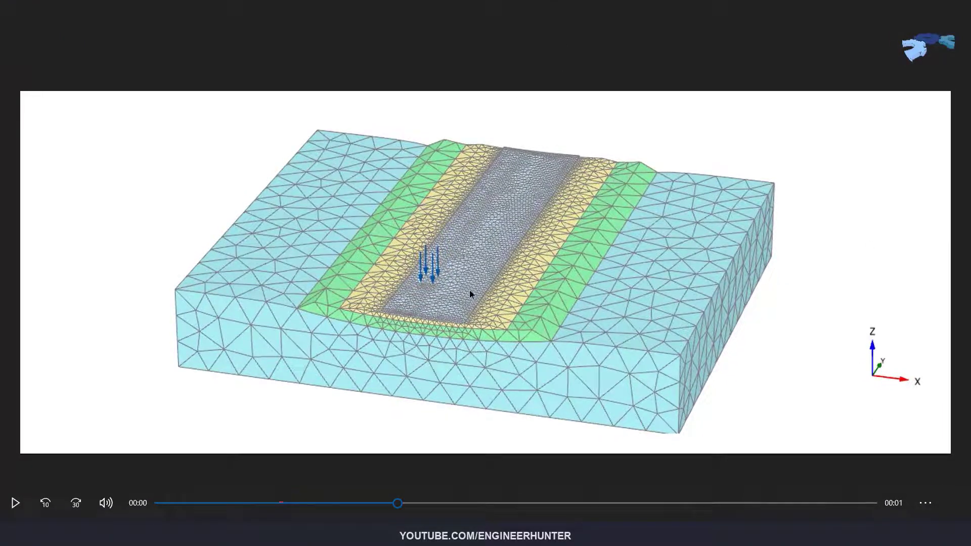
pyautogui.click(910, 509)
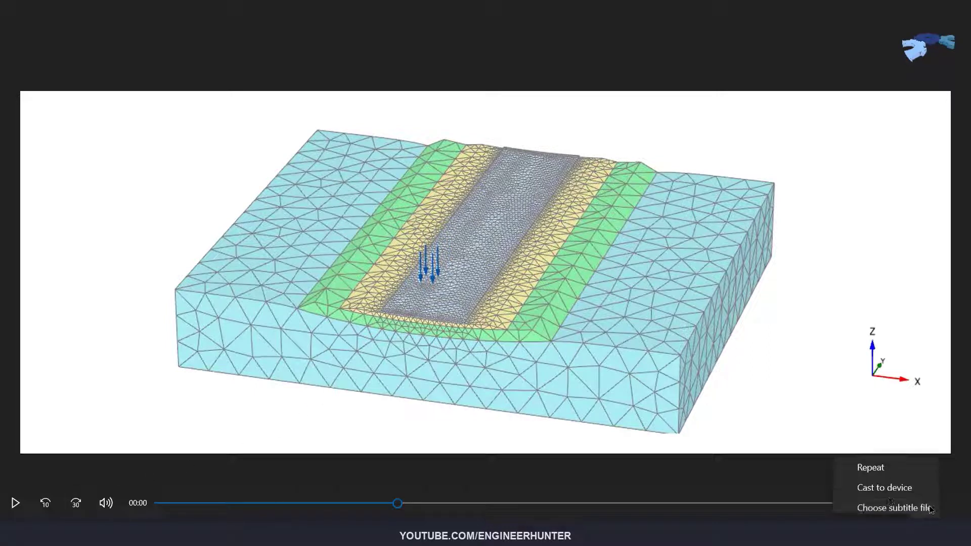
pyautogui.click(870, 460)
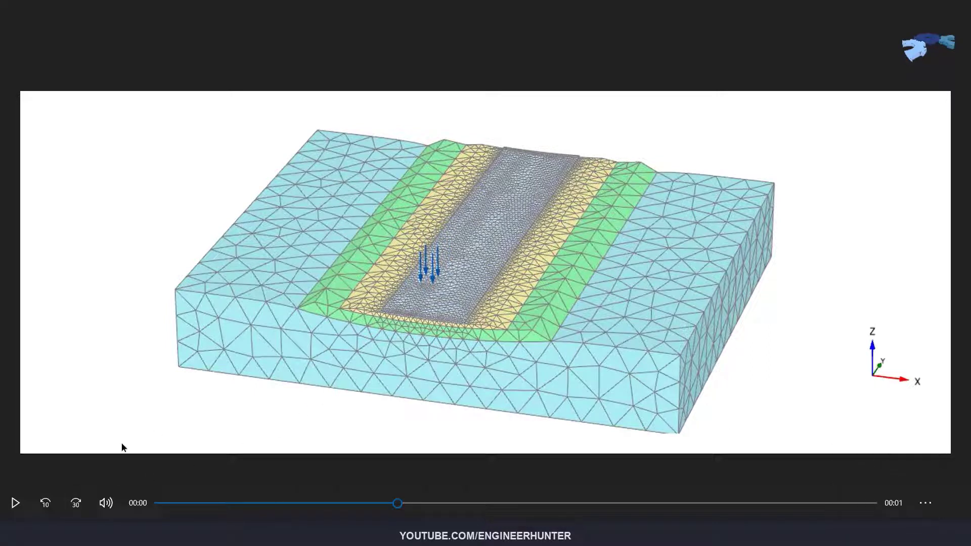
pyautogui.click(15, 503)
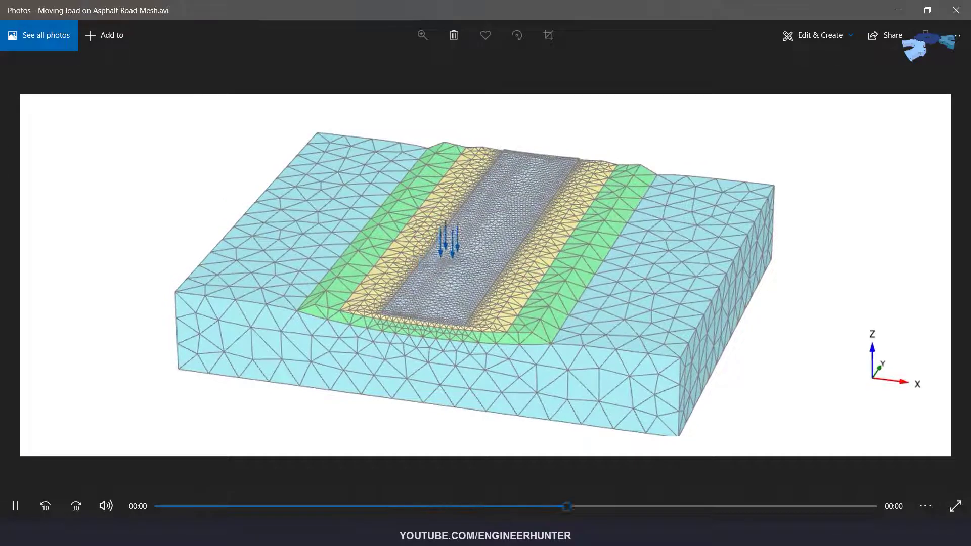
# Play the displacement contour animation, Moving load on Asphalt Road.avi
pyautogui.click(71, 466)
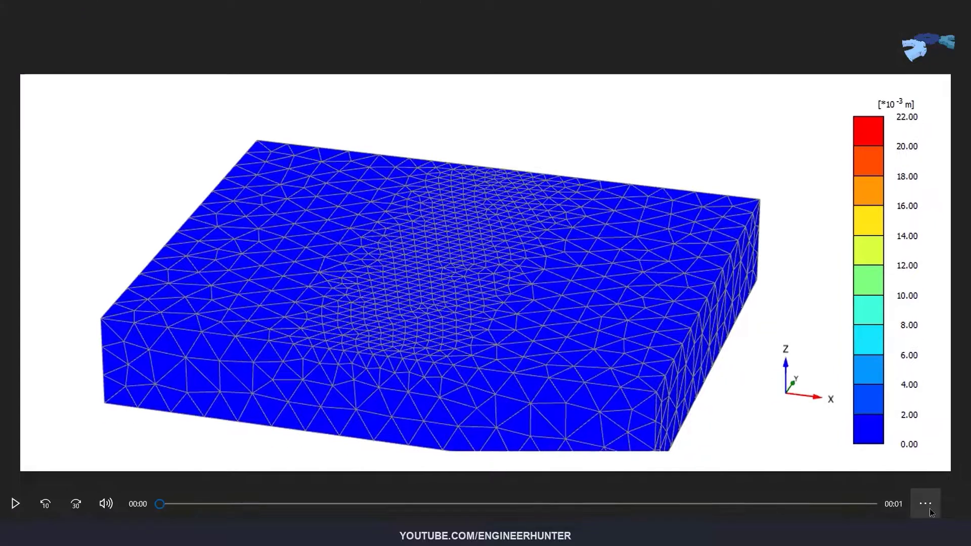
pyautogui.click(926, 507)
pyautogui.click(908, 487)
pyautogui.click(15, 503)
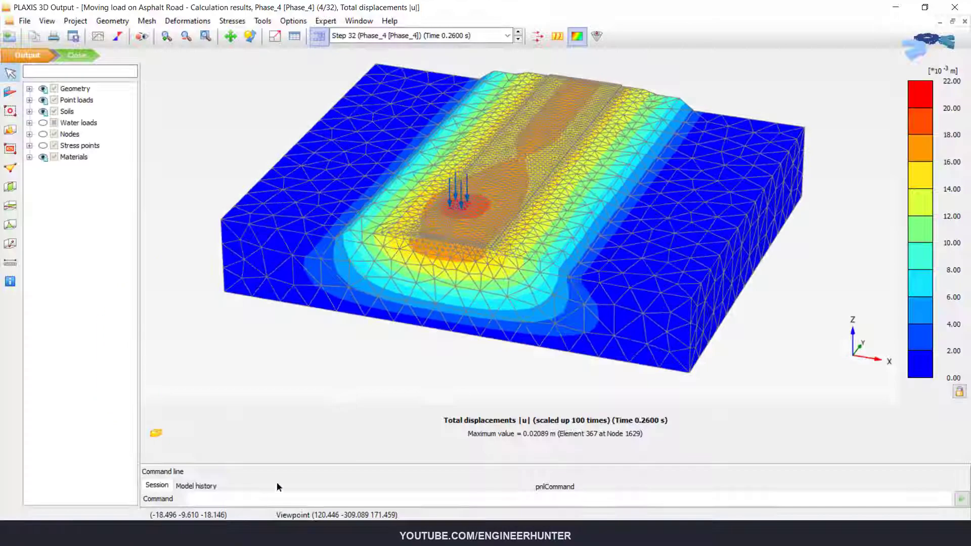
# Zoom and rotate the |u| contour plot to a more frontal view, shifted slightly up-left
pyautogui.scroll(-2, 499, 315)
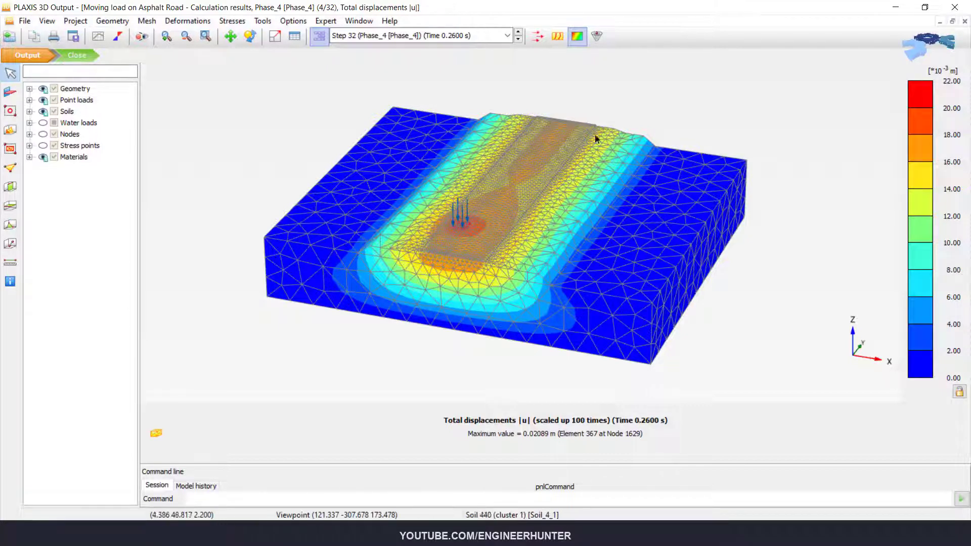
pyautogui.moveTo(487, 278)
pyautogui.mouseDown(button='right')
pyautogui.moveTo(569, 276)
pyautogui.moveTo(505, 266)
pyautogui.moveTo(473, 275)
pyautogui.moveTo(554, 286)
pyautogui.moveTo(473, 203)
pyautogui.moveTo(431, 231)
pyautogui.moveTo(333, 232)
pyautogui.moveTo(369, 275)
pyautogui.moveTo(441, 247)
pyautogui.moveTo(505, 269)
pyautogui.moveTo(519, 258)
pyautogui.moveTo(497, 279)
pyautogui.mouseUp(button='right')
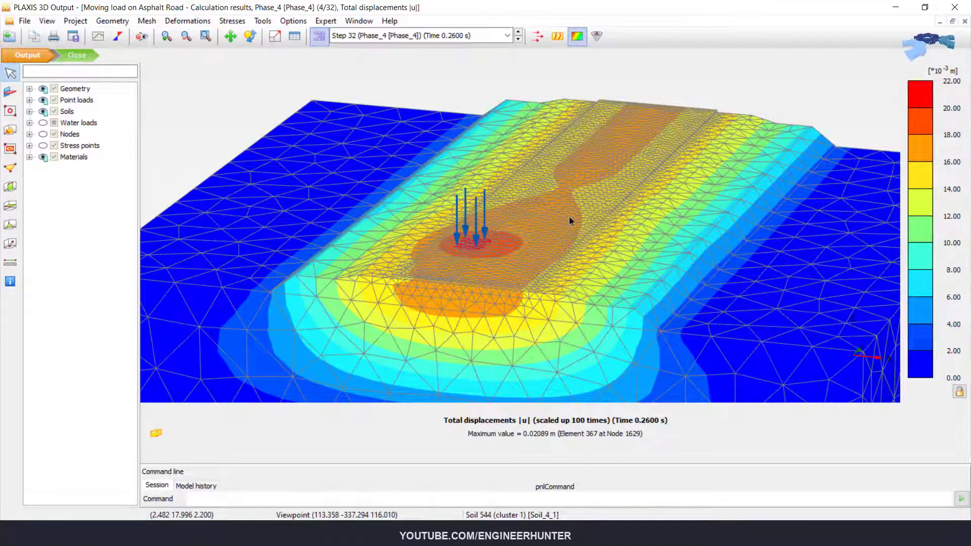
pyautogui.scroll(-5, 550, 260)
pyautogui.moveTo(584, 157); pyautogui.dragTo(629, 107, button='right')
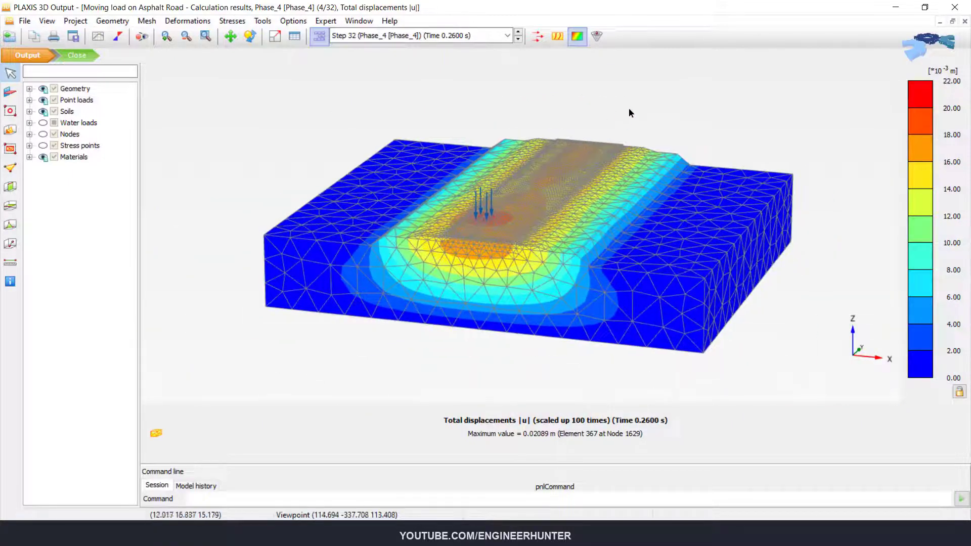